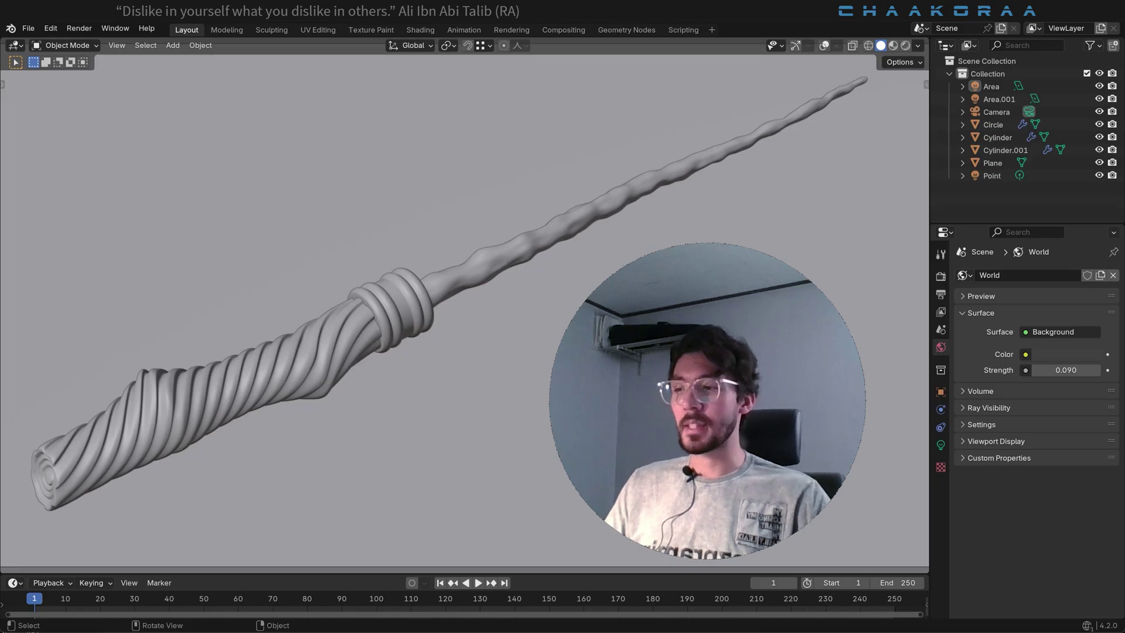
Step: Switch the viewport to Rendered shading to preview the finished wand with its materials and lighting
left_click(909, 45)
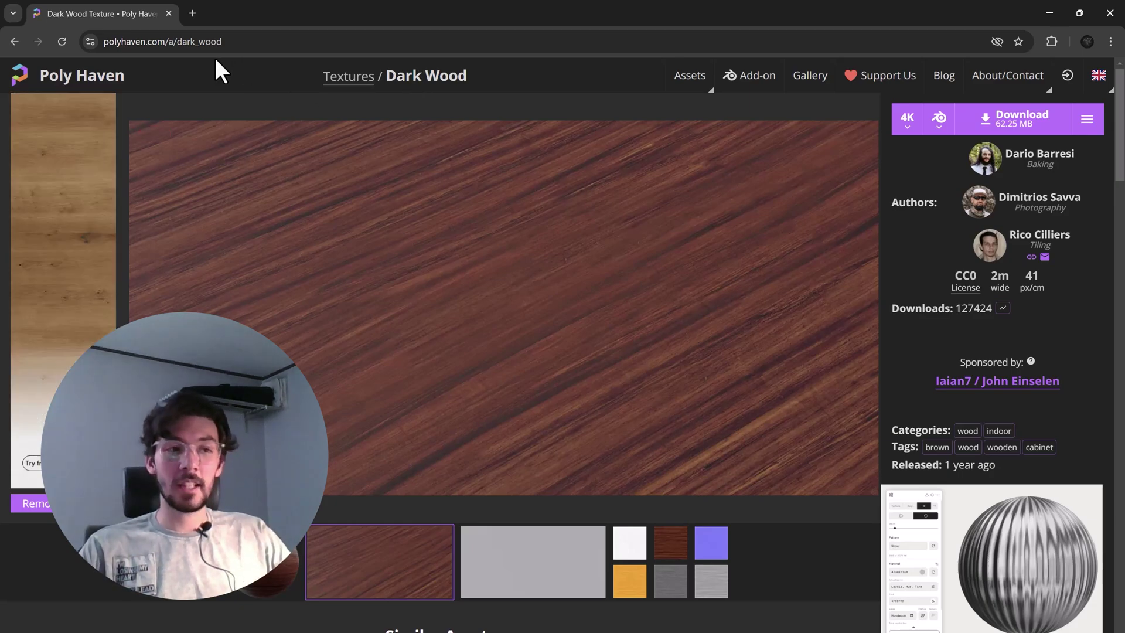
left_click(917, 131)
left_click(903, 126)
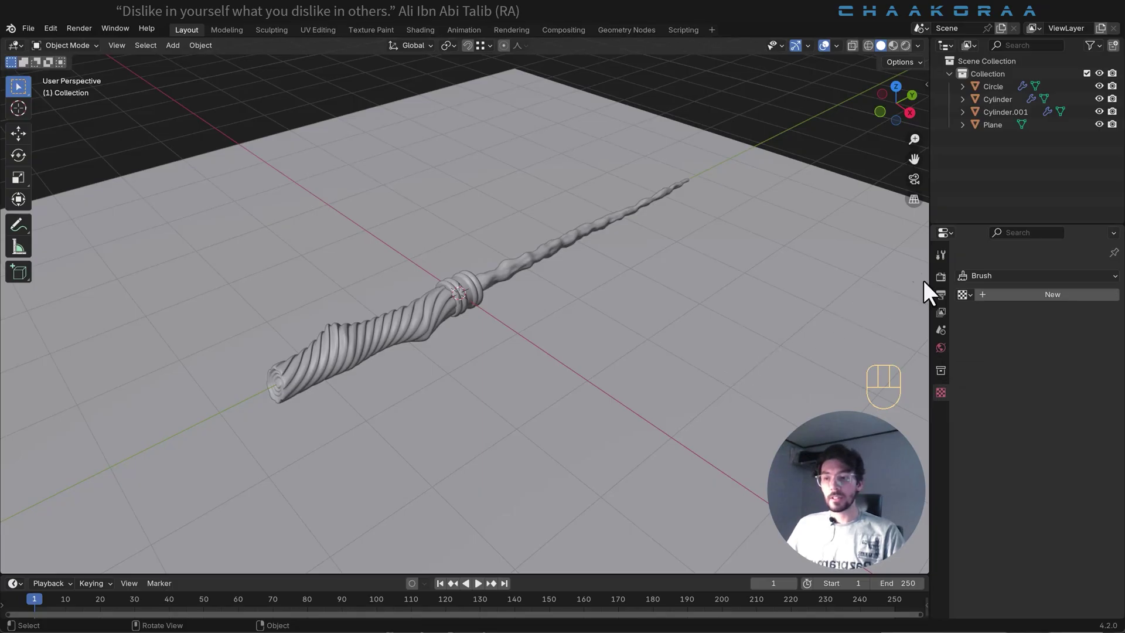
Step: Set the render engine to Cycles with GPU Compute as the device
left_click(941, 277)
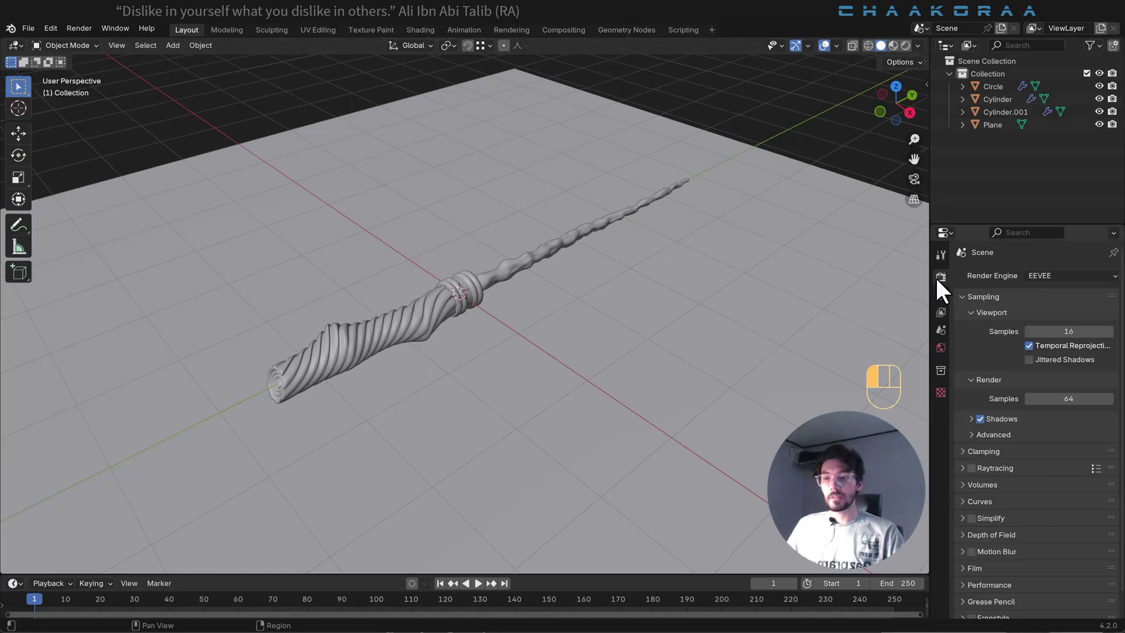
left_click(1076, 274)
left_click(1070, 310)
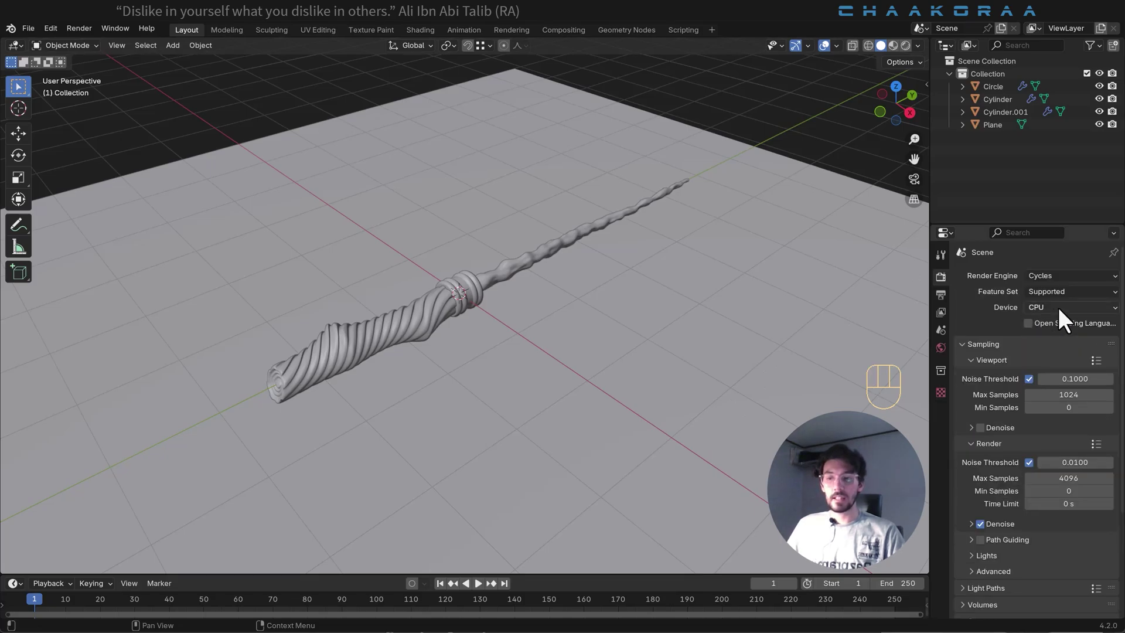
left_click(1059, 308)
left_click(1056, 331)
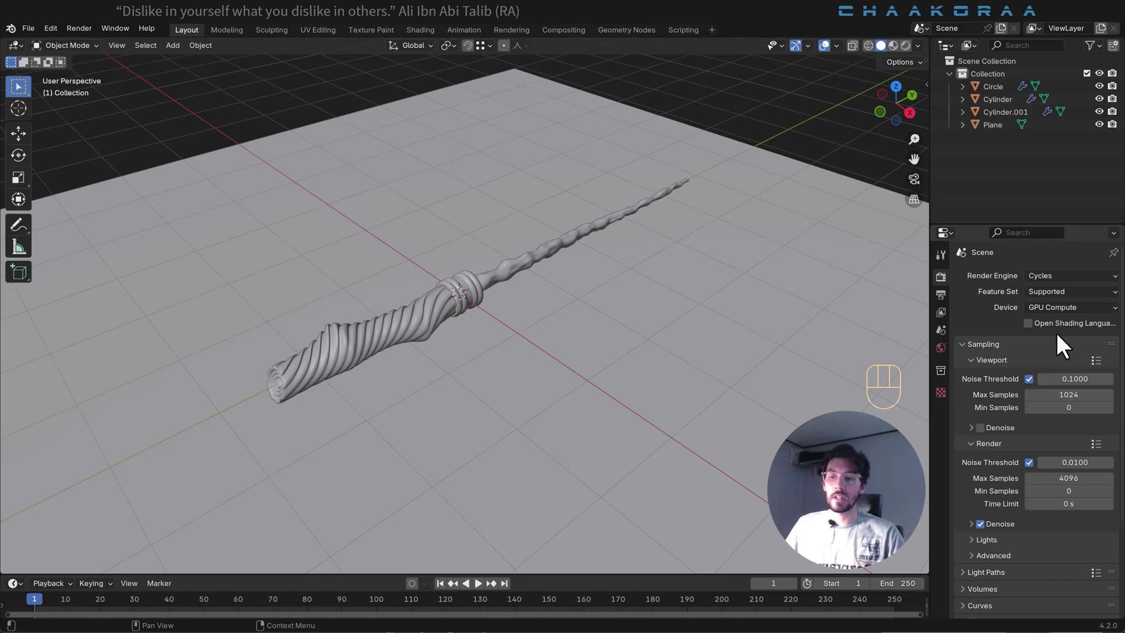
Step: Set the Color Management Look to High Contrast
scroll(1057, 337, "down", 5)
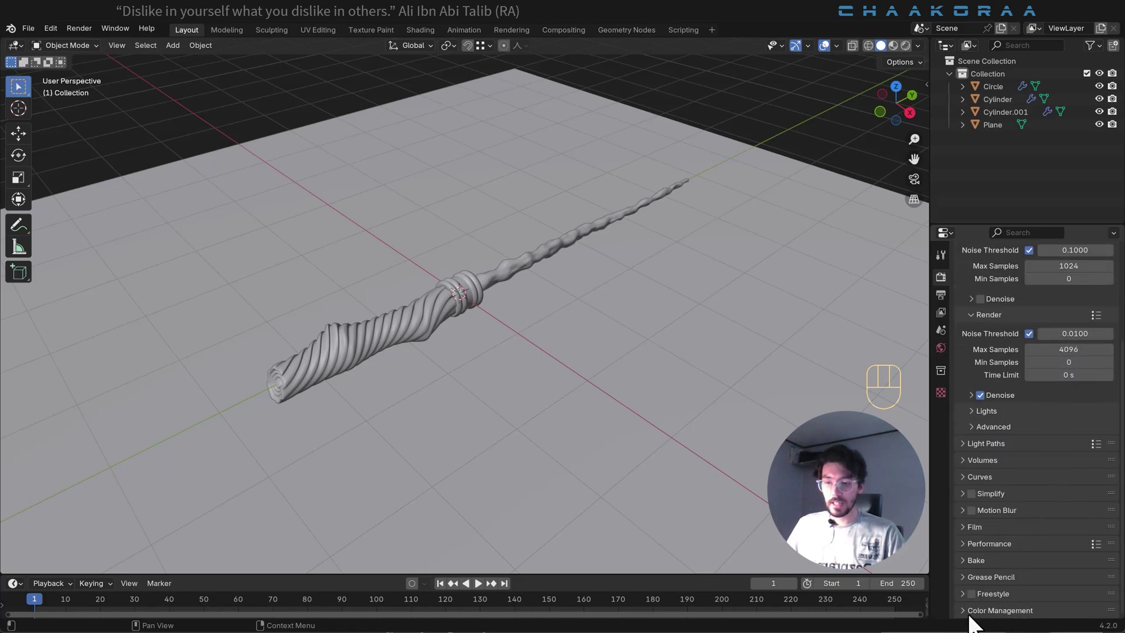
left_click(970, 611)
scroll(1049, 533, "down", 5)
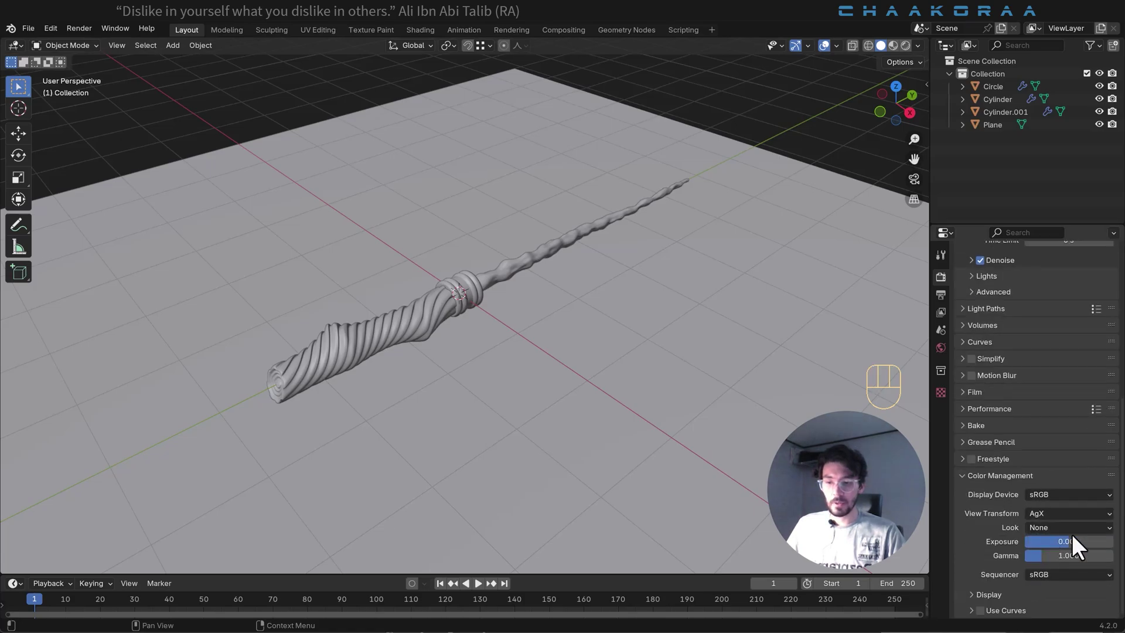
left_click(1060, 527)
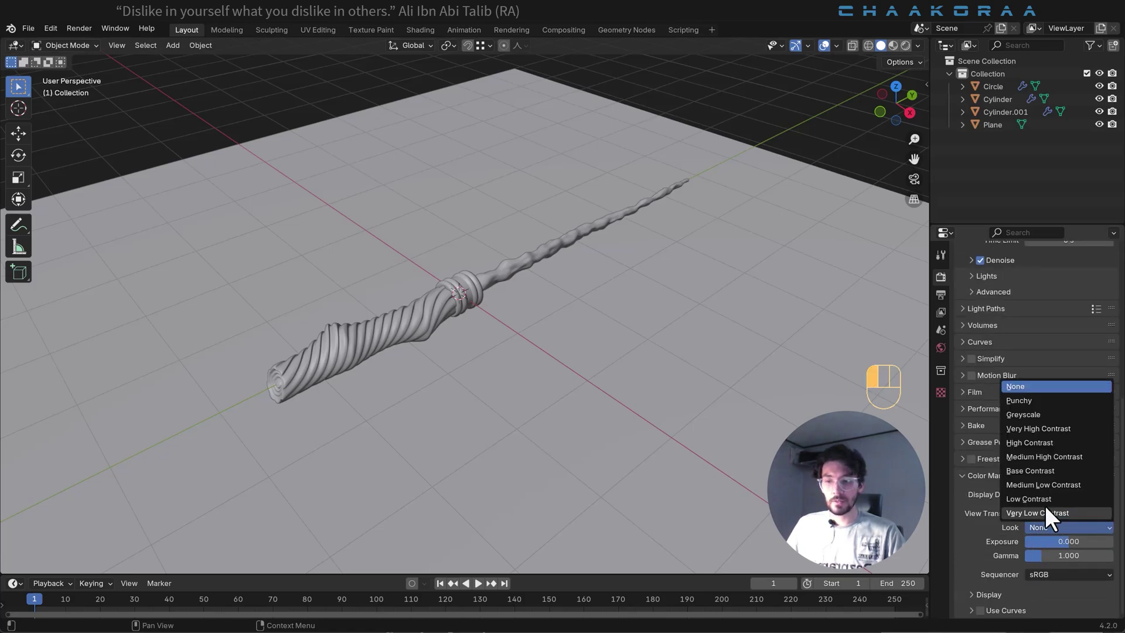
left_click(1040, 443)
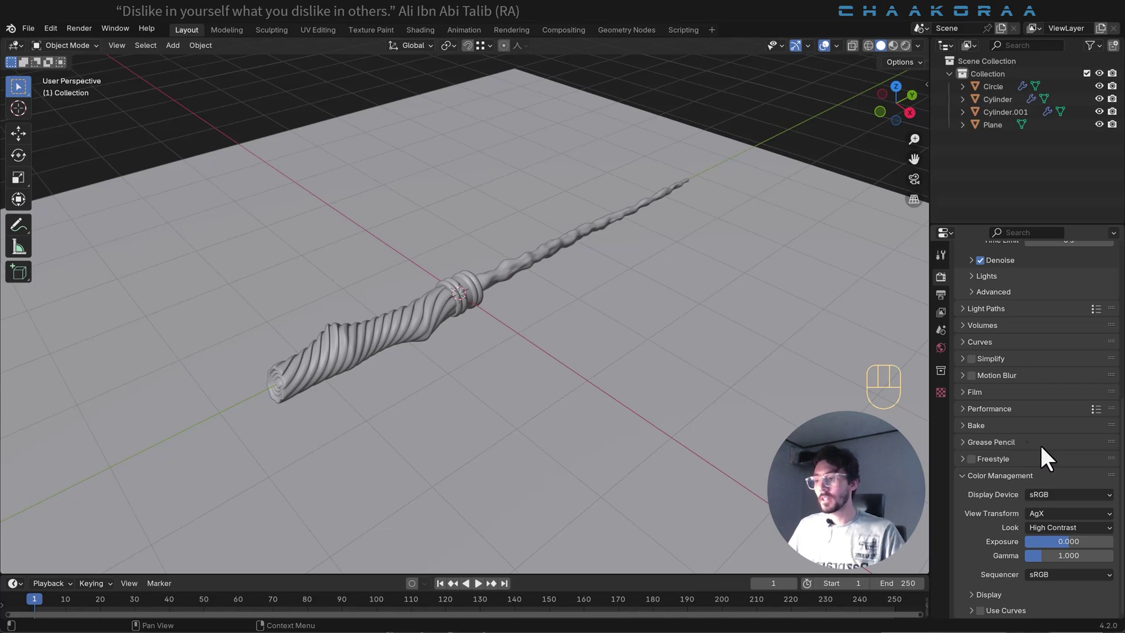
Step: Add a camera and align it to the current view looking along the wand
key("shift+a")
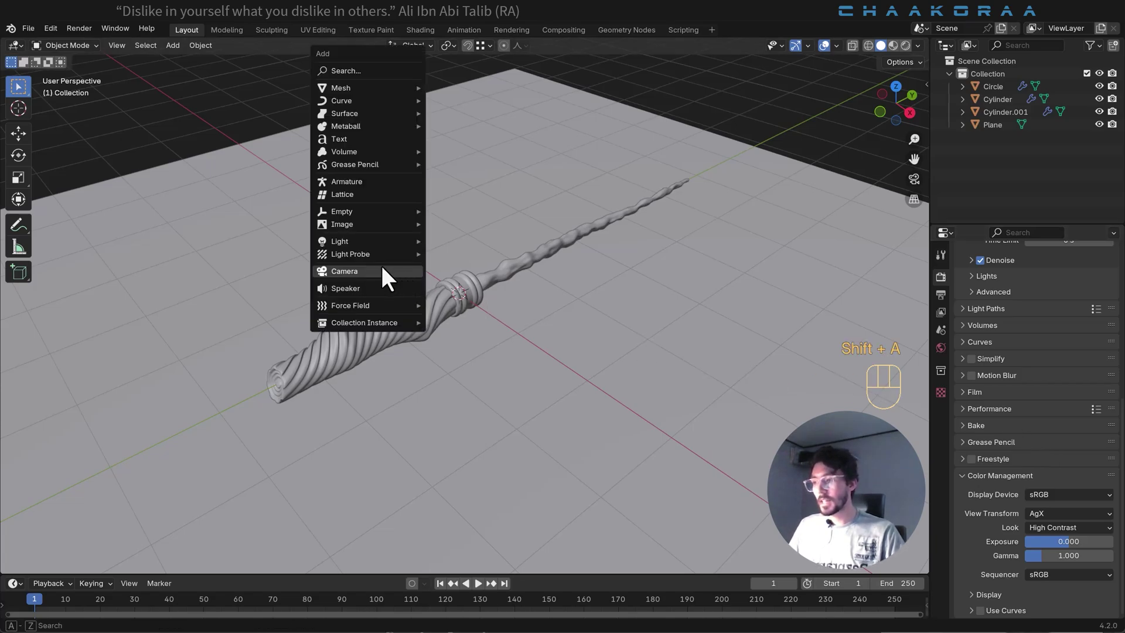
left_click(357, 270)
scroll(465, 304, "up", 2)
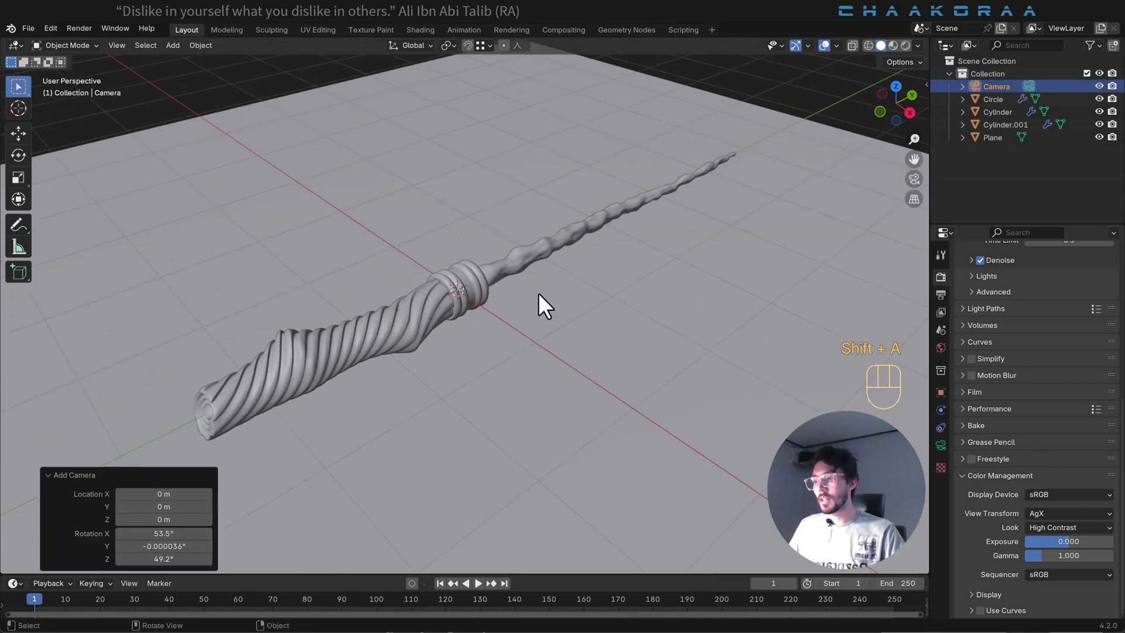
middle_click_drag(544, 305, 654, 311)
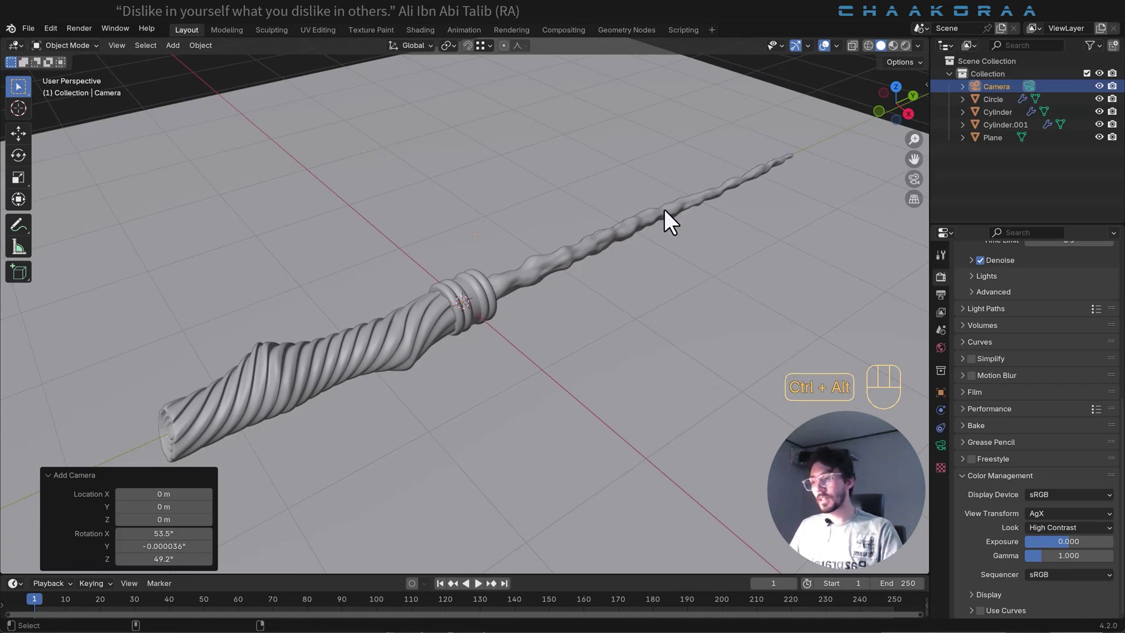
key("ctrl+alt+KP_0")
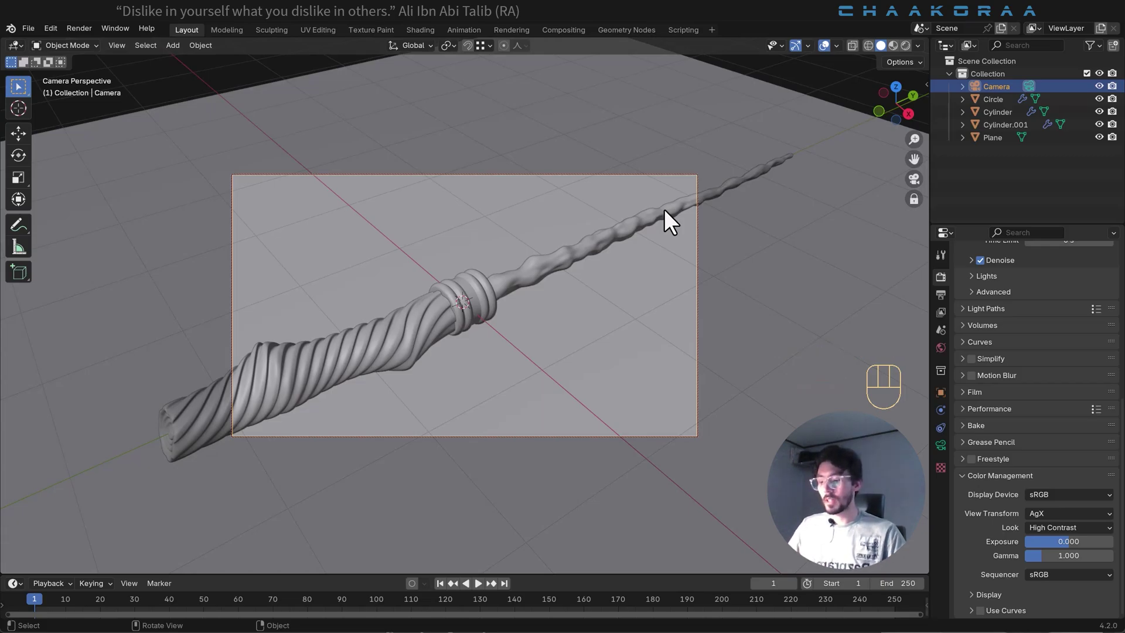
Step: Lock the camera to the view, frame the whole wand diagonally, then release the lock
key("n")
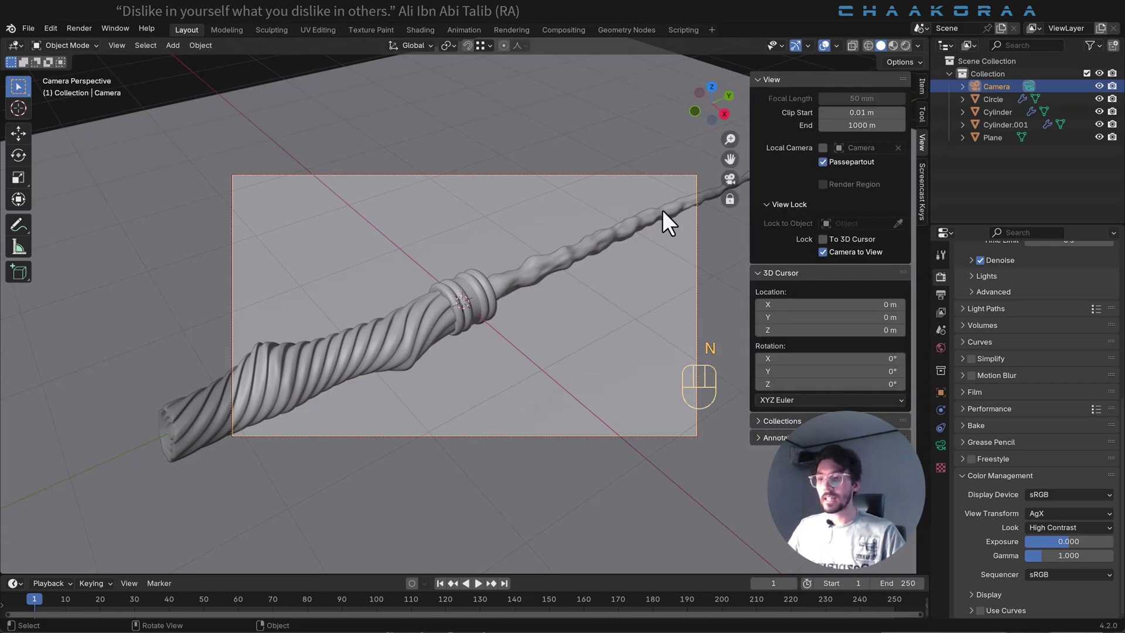
left_click(828, 250)
left_click(824, 251)
key("n")
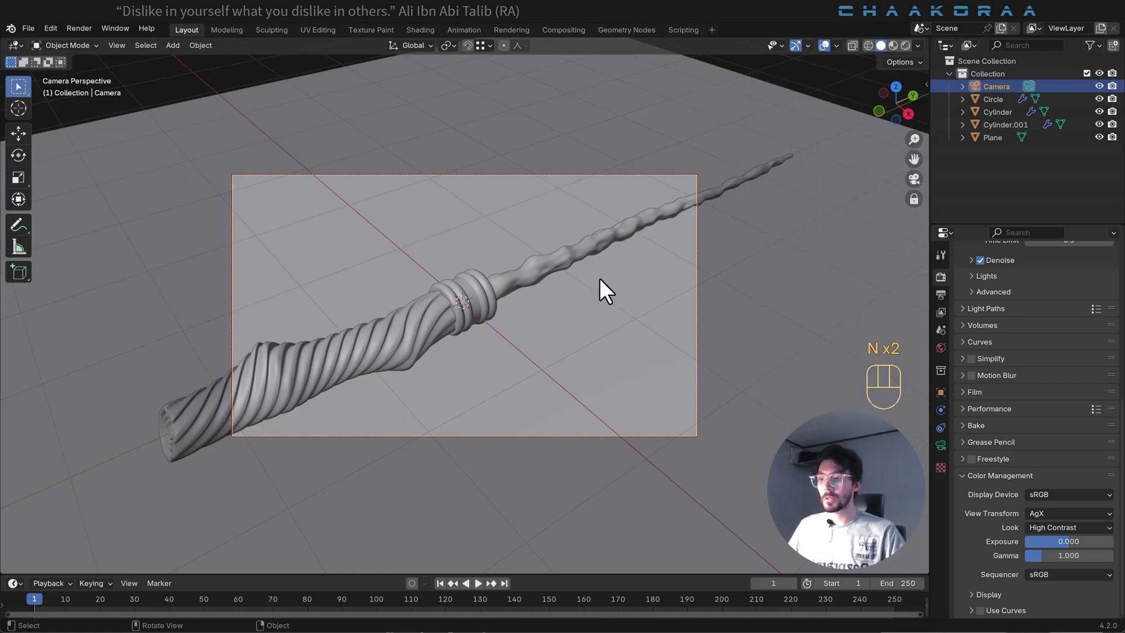
mouse_move(601, 295)
middle_mouse_down()
mouse_move(593, 305)
mouse_move(622, 283)
mouse_move(618, 311)
mouse_move(600, 323)
mouse_move(586, 313)
mouse_move(615, 285)
mouse_move(609, 297)
middle_mouse_up()
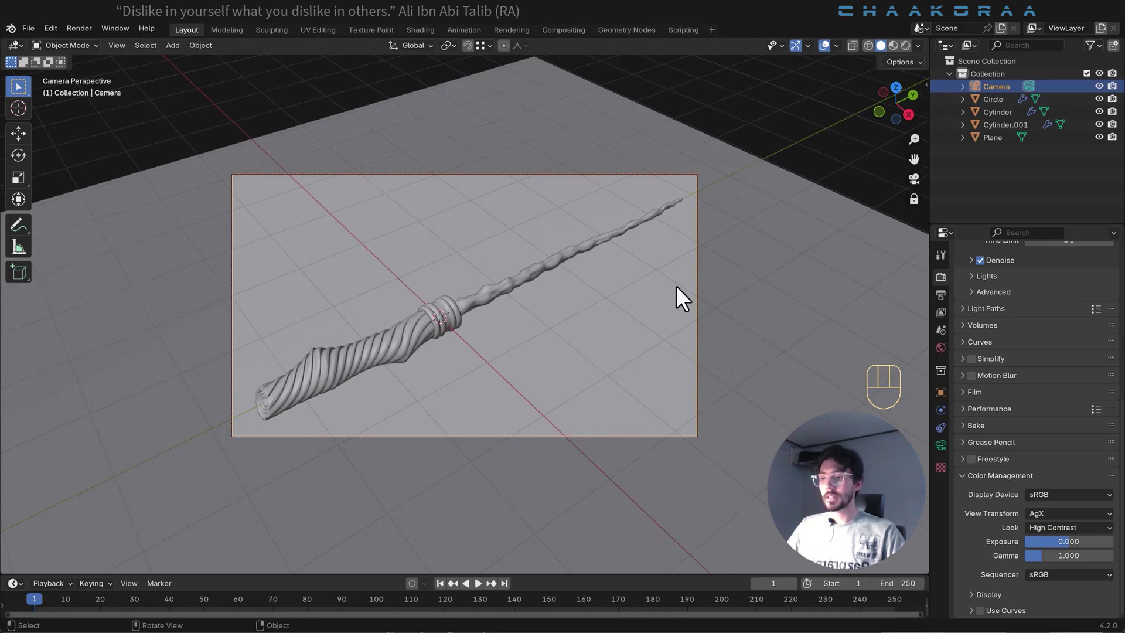
key("n")
left_click(824, 253)
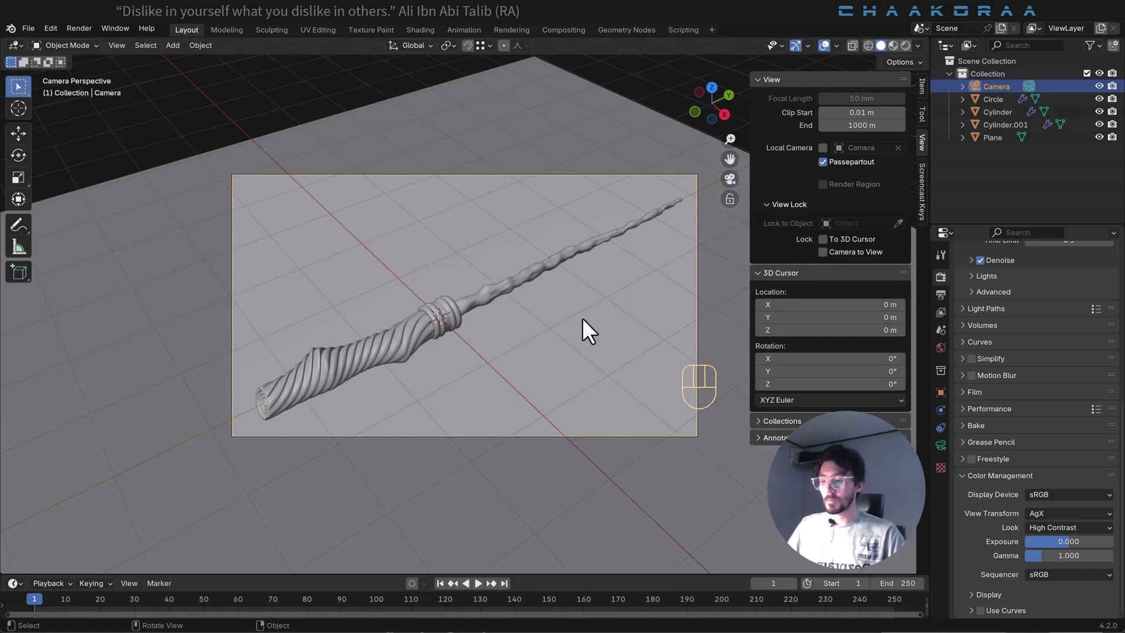
key("n")
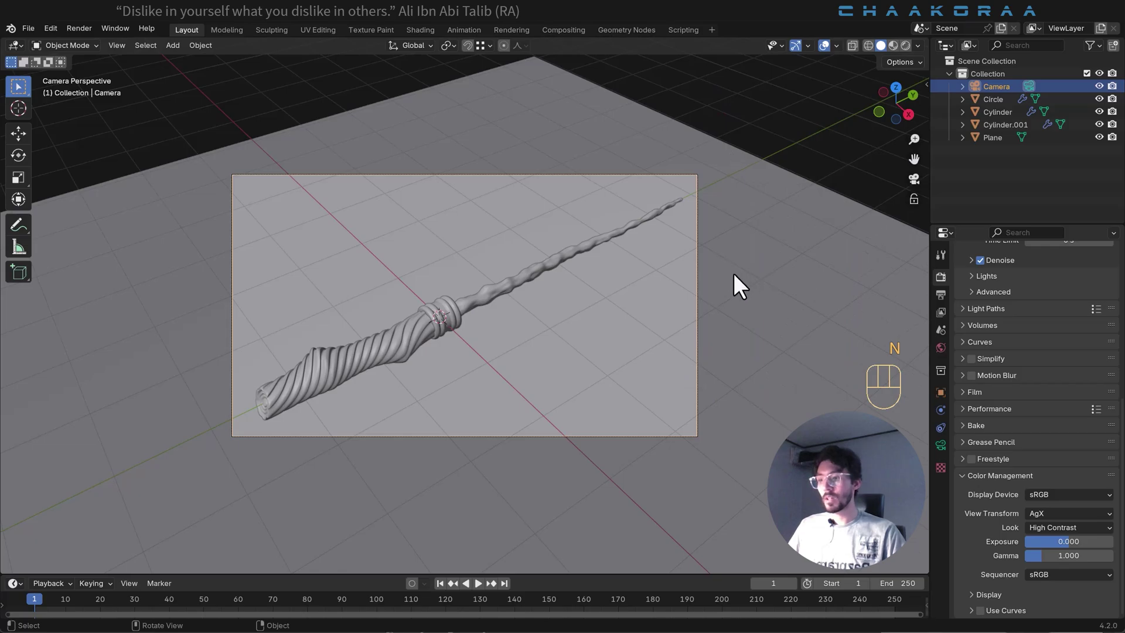
middle_click_drag(733, 274, 618, 262)
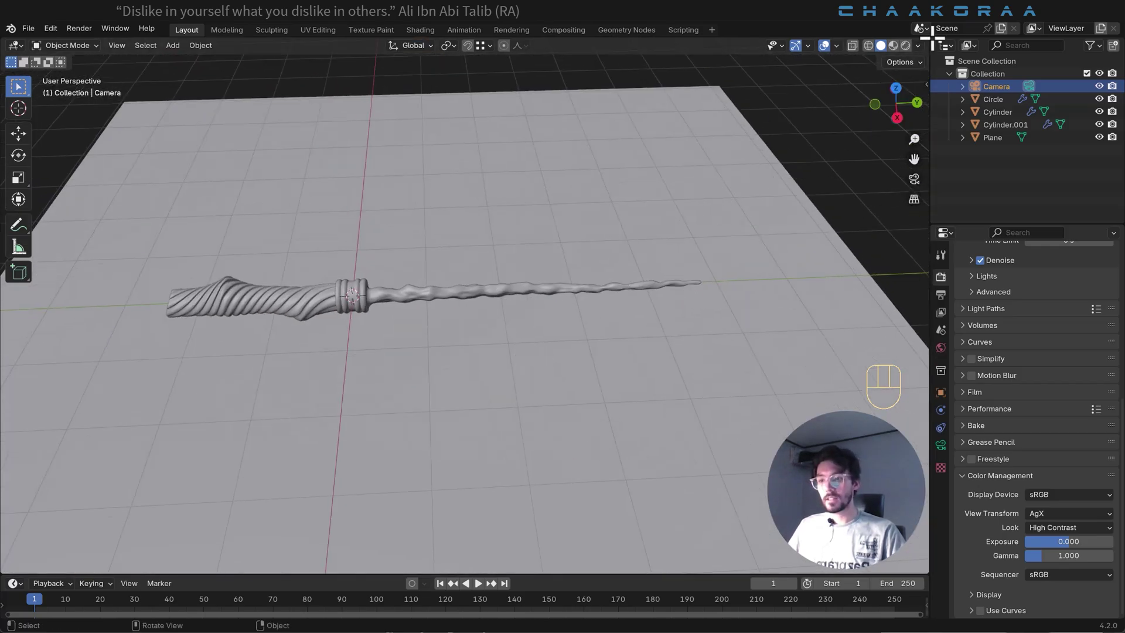
Step: Split the viewport so the right half shows the camera view framed in Rendered shading
left_click_drag(927, 36, 534, 76)
key("t")
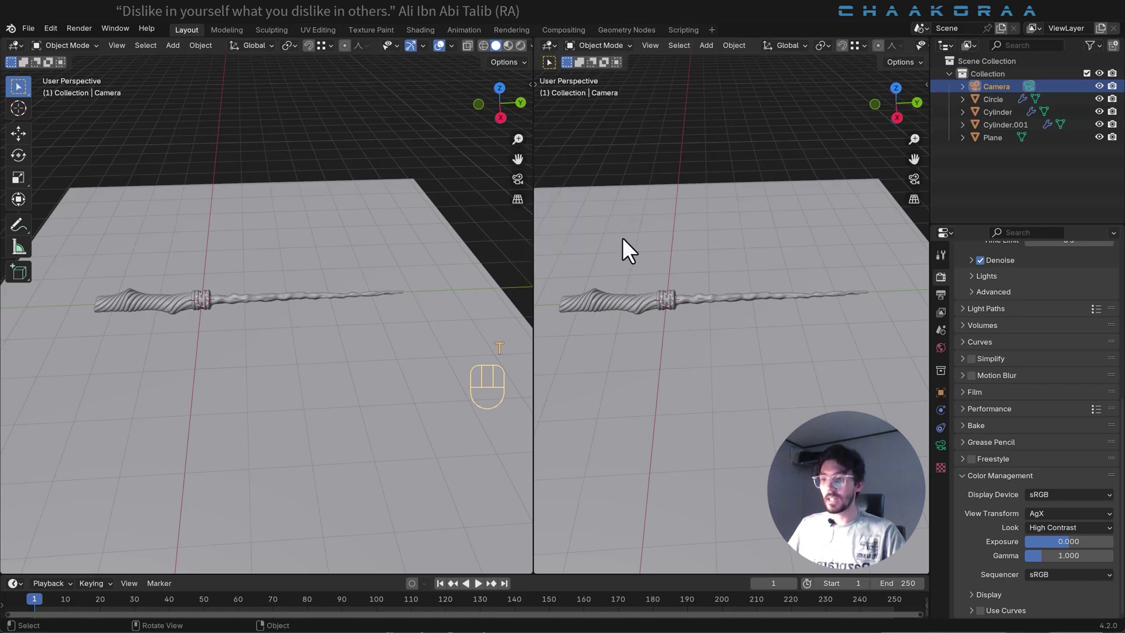
key("KP_0")
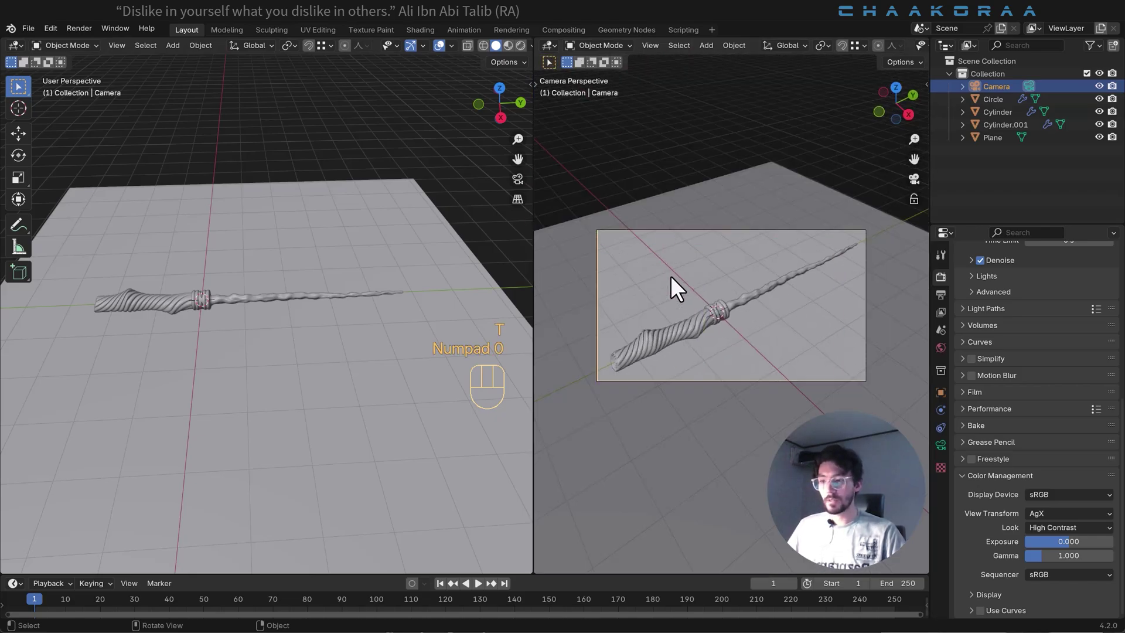
key("Home")
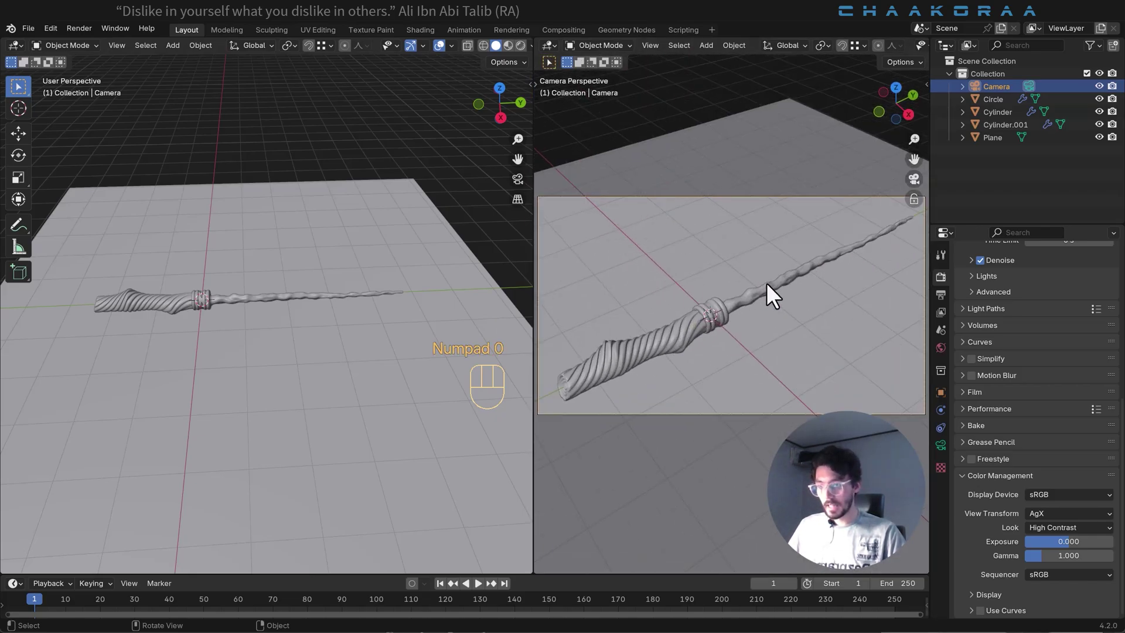
scroll(665, 47, "down", 5)
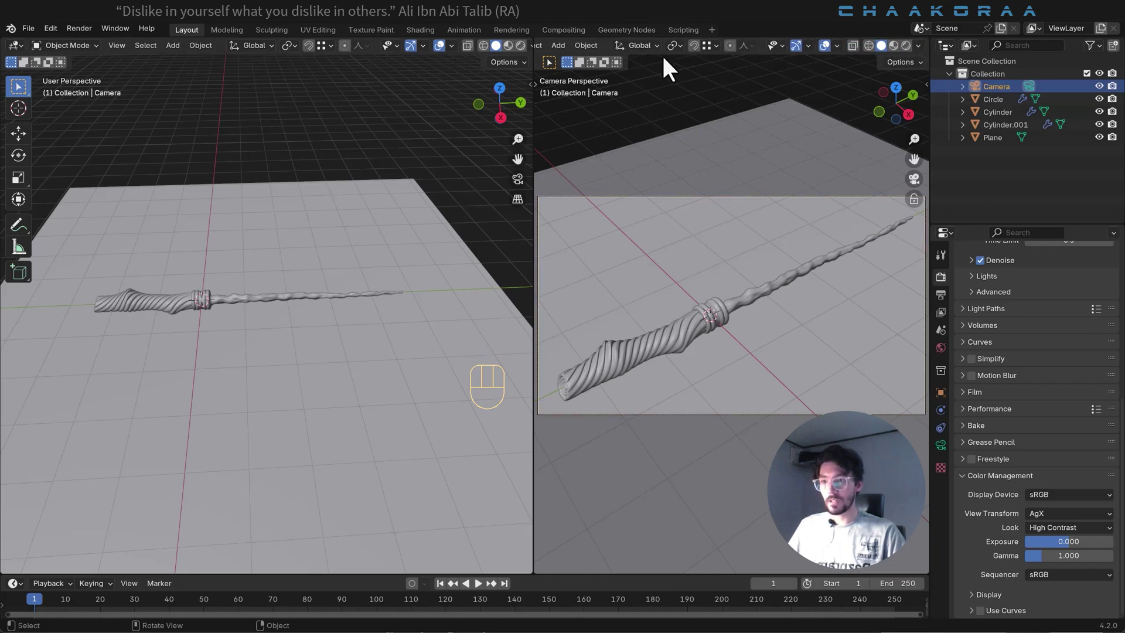
left_click(910, 46)
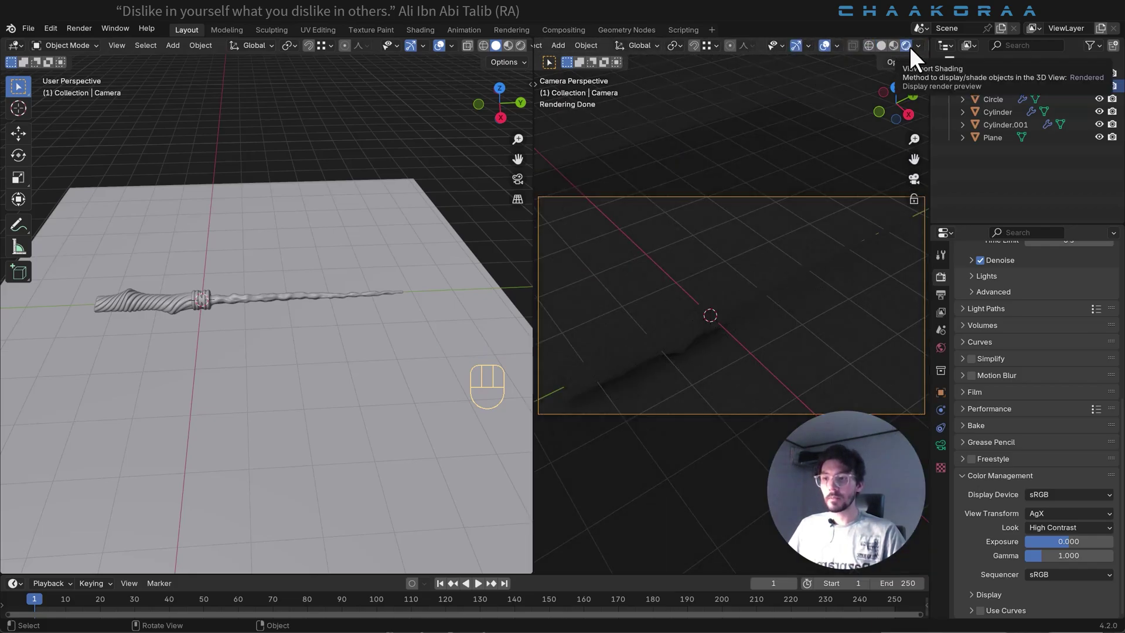
middle_click_drag(322, 335, 351, 358)
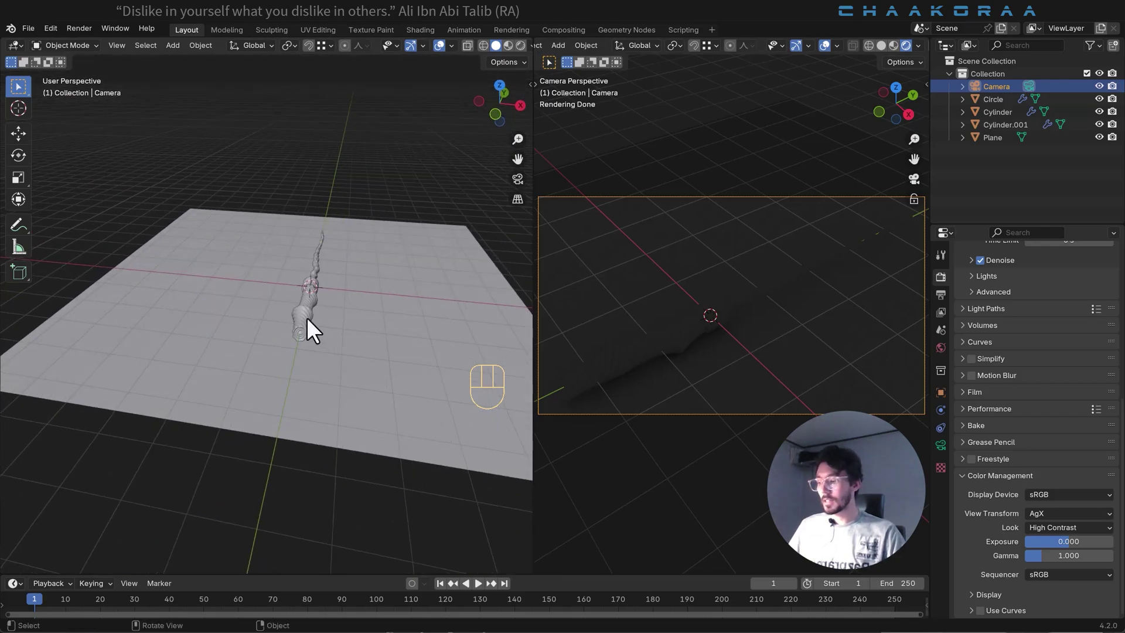
Step: Add an area light and raise it about 1.2 m above the wand
key("shift+a")
mouse_move(293, 288)
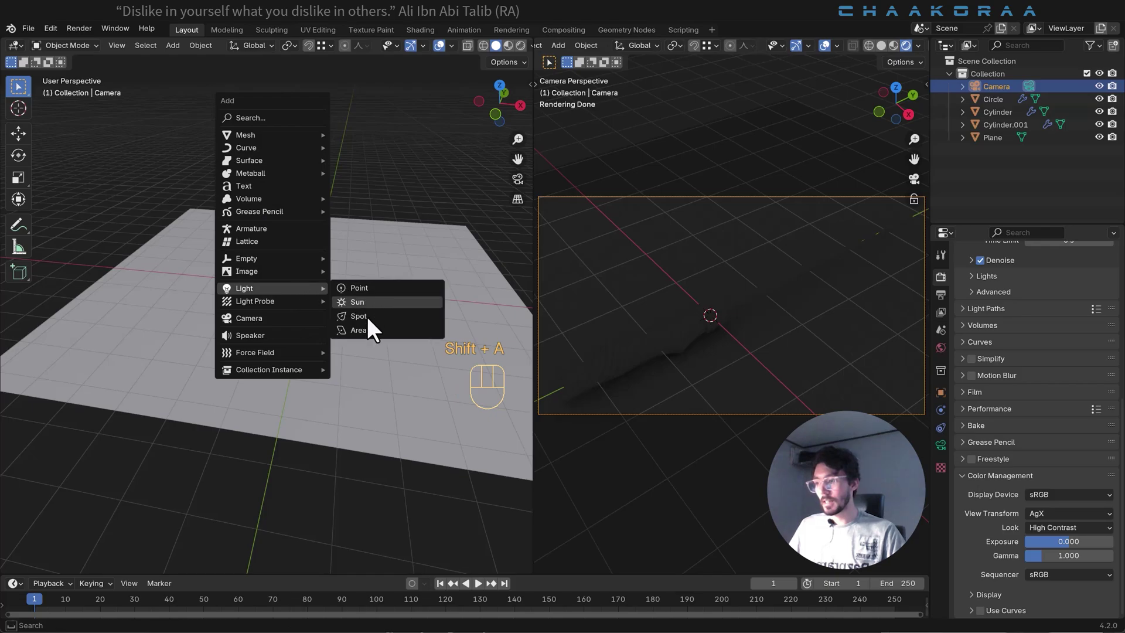
left_click(366, 328)
key("g")
key("z")
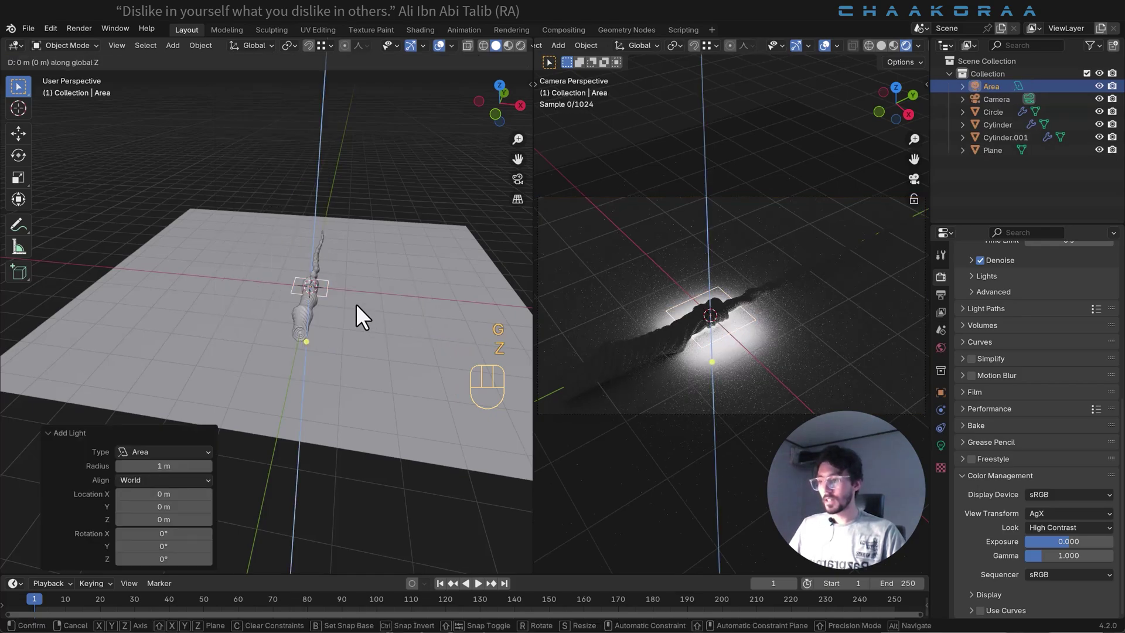
left_click(362, 265)
Step: In front view, tilt the area light about 31 degrees and move it to the wand's right
key("KP_1")
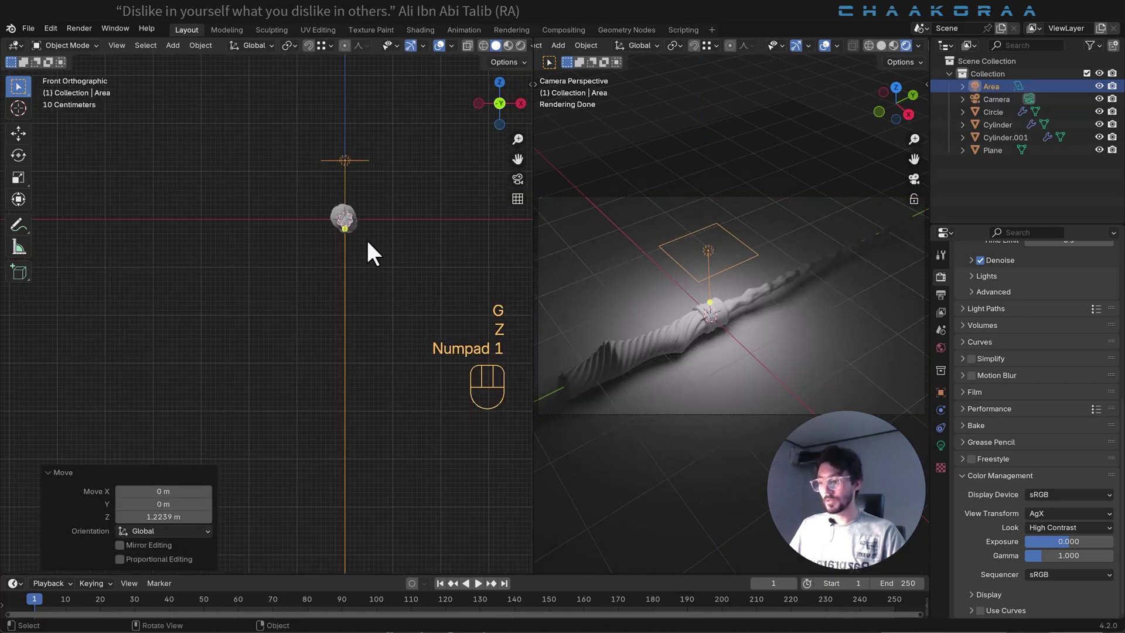
middle_click_drag(367, 238, 314, 321, "shift")
scroll(297, 287, "up", 2)
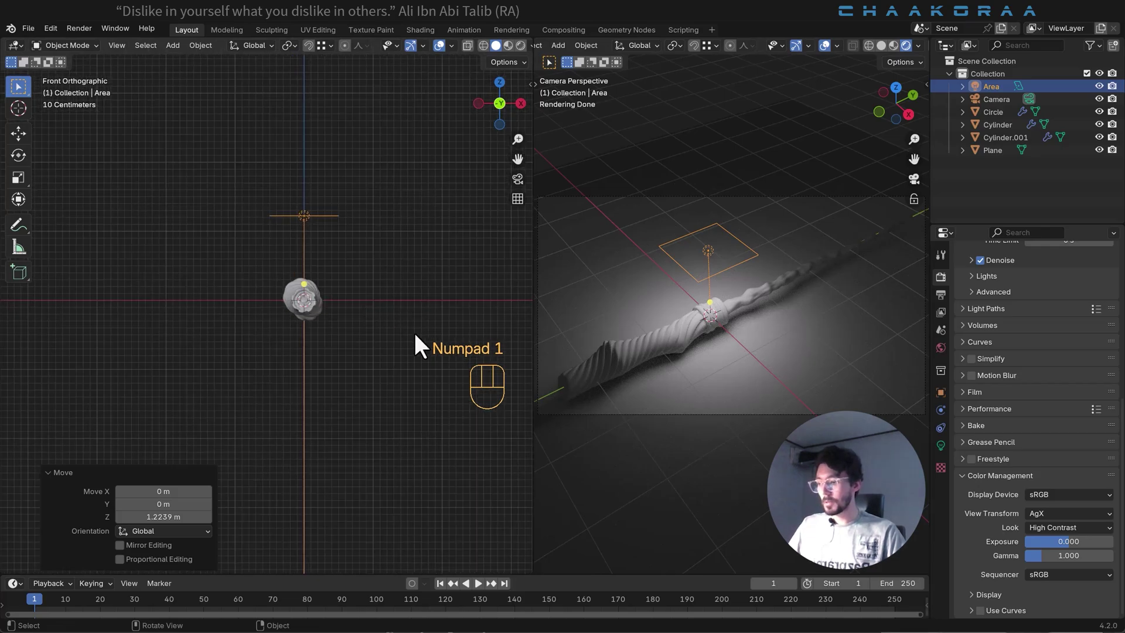
key("r")
left_click(331, 378)
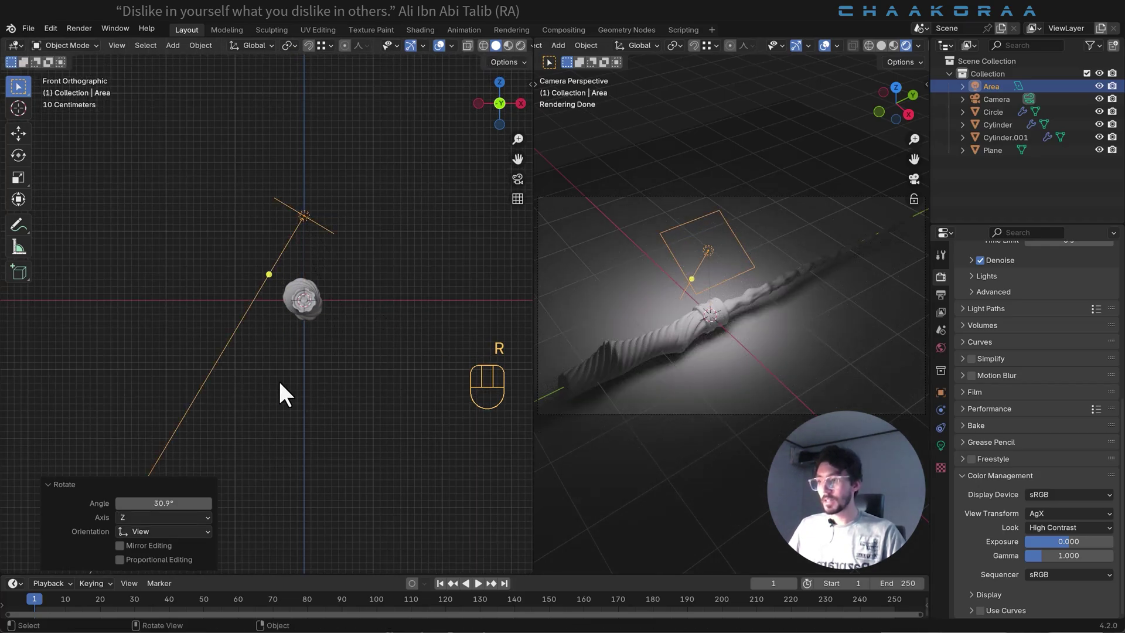
key("g")
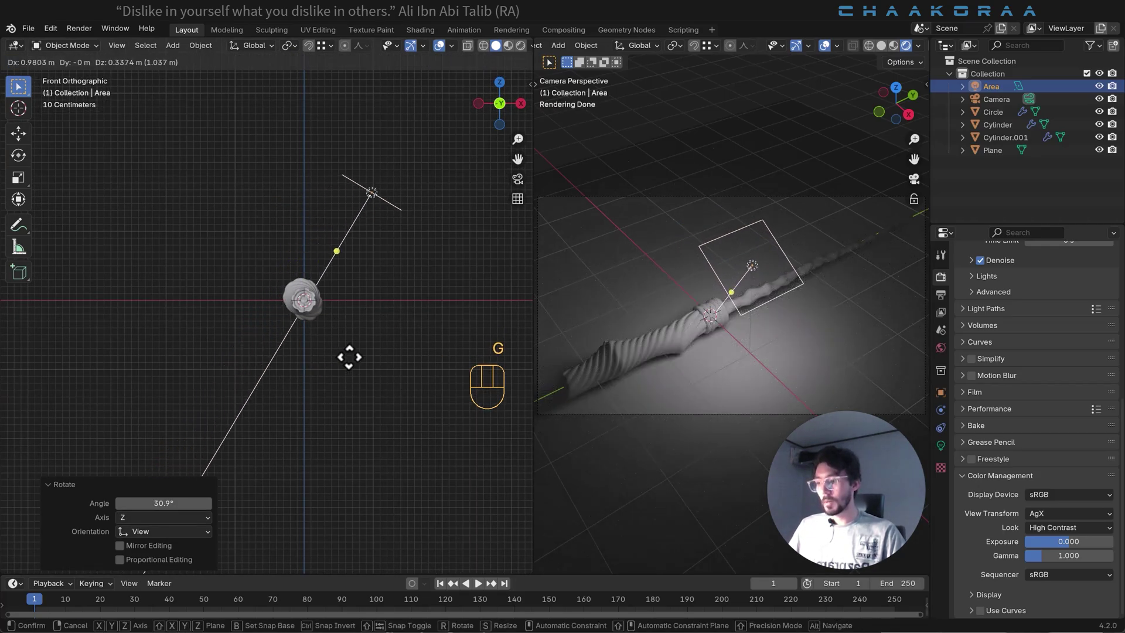
left_click(349, 357)
key("r")
left_click(313, 359)
key("g")
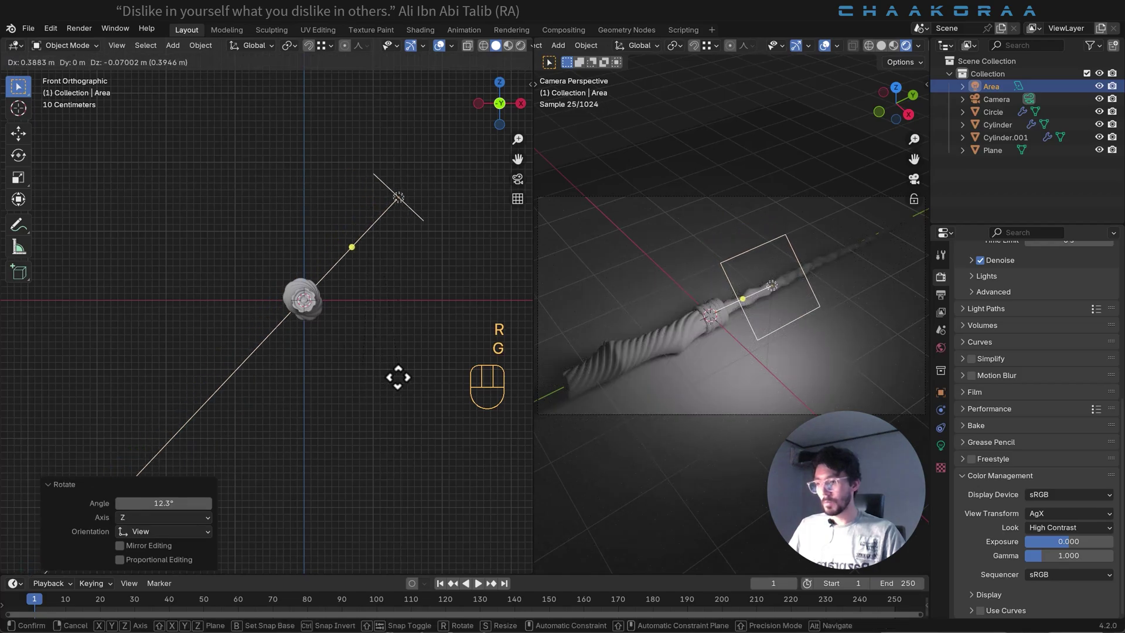
left_click(389, 380)
Step: From top view, scale the area light along Y into a long strip
middle_click_drag(389, 378, 256, 386)
key("KP_7")
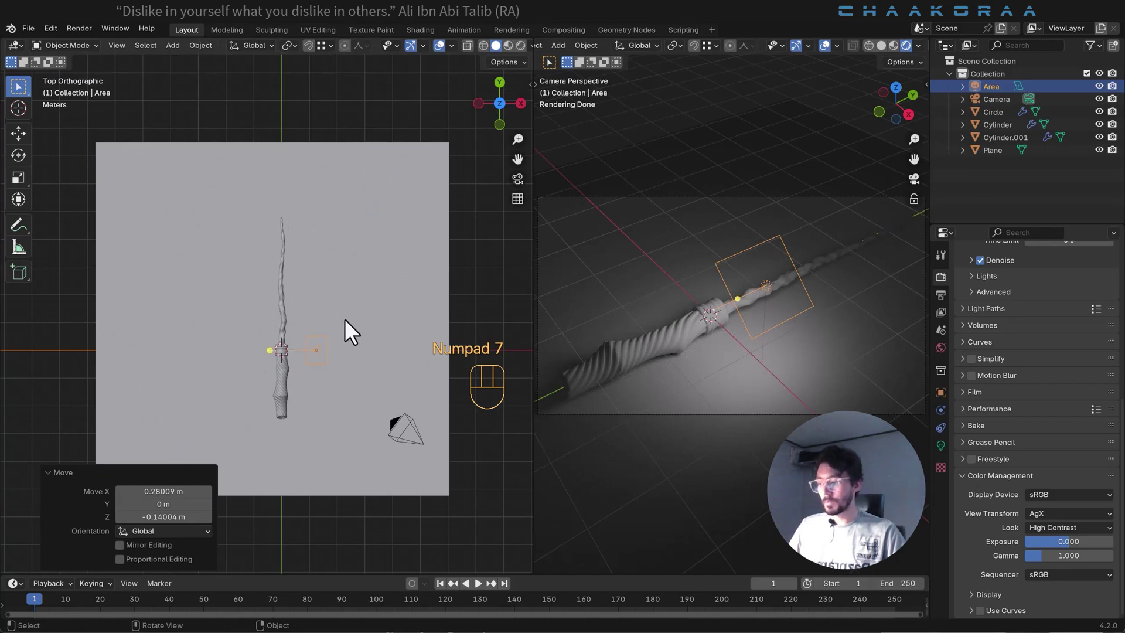
key("s")
key("y")
left_click(375, 260)
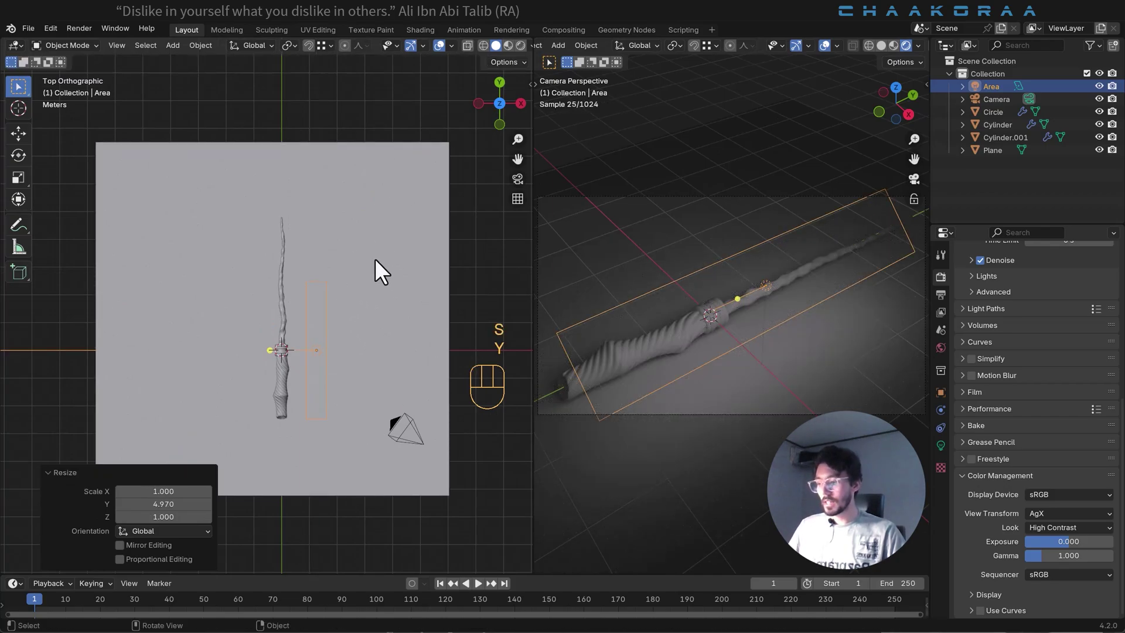
key("s")
key("y")
left_click(389, 296)
Step: Move the light strip beside the wand and fine-tune its Y length to 1.082
key("g")
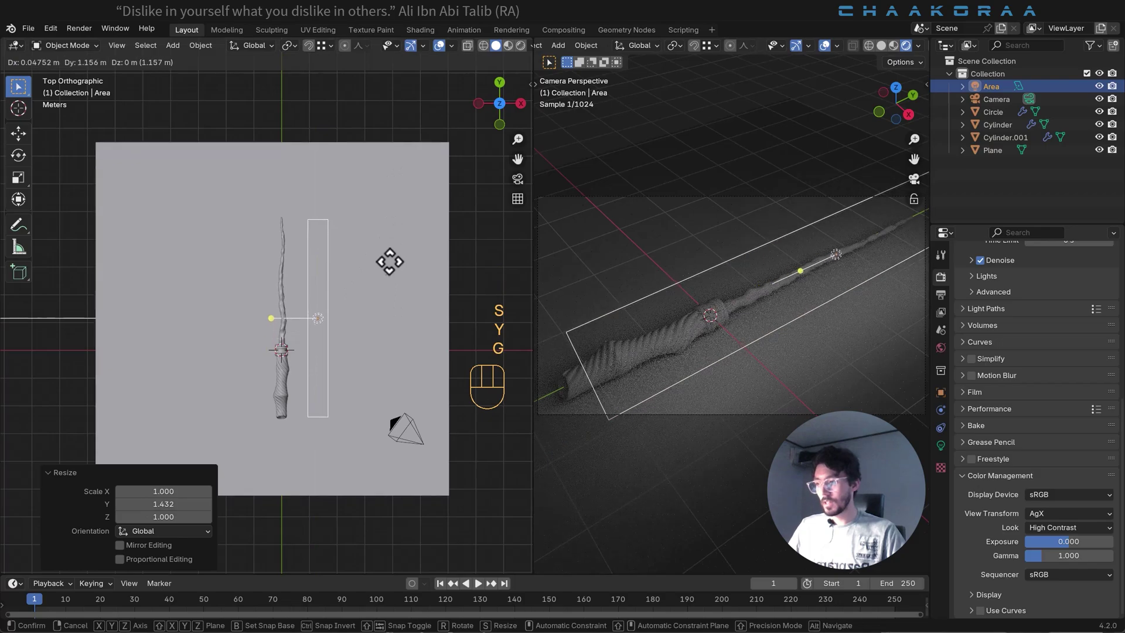
left_click(389, 266)
key("s")
key("y")
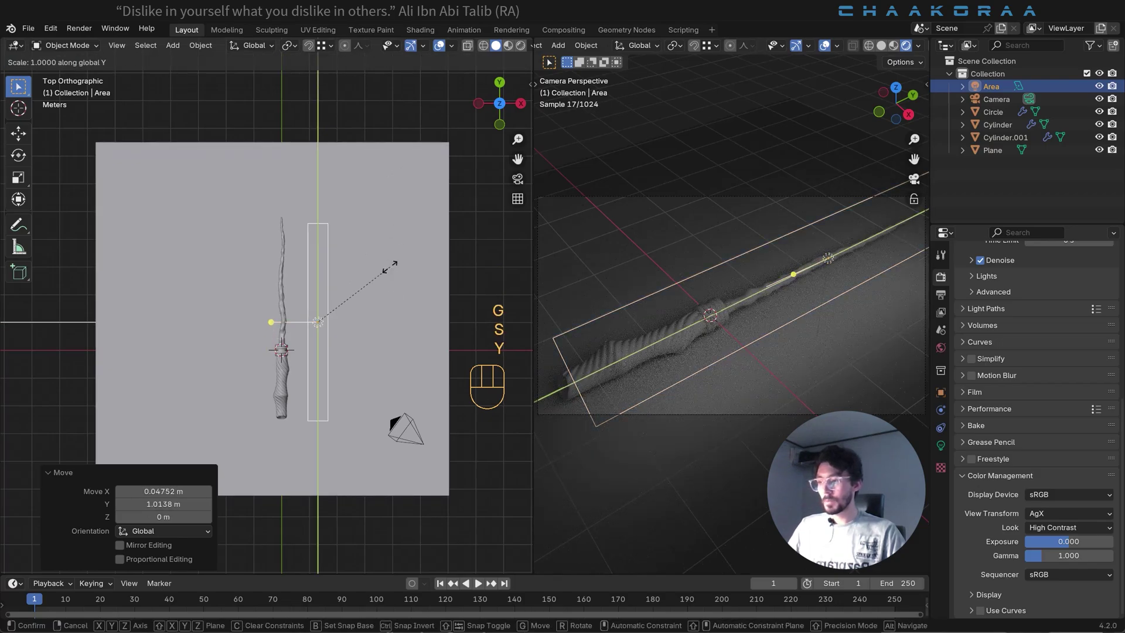
left_click(390, 265)
key("s")
key("y")
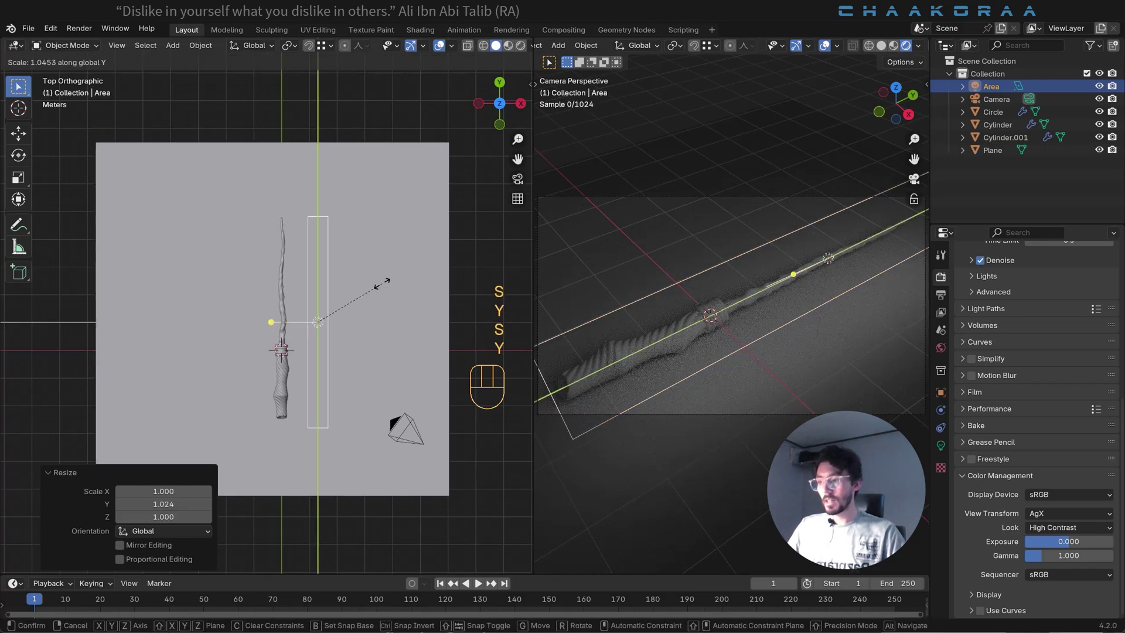
left_click(383, 282)
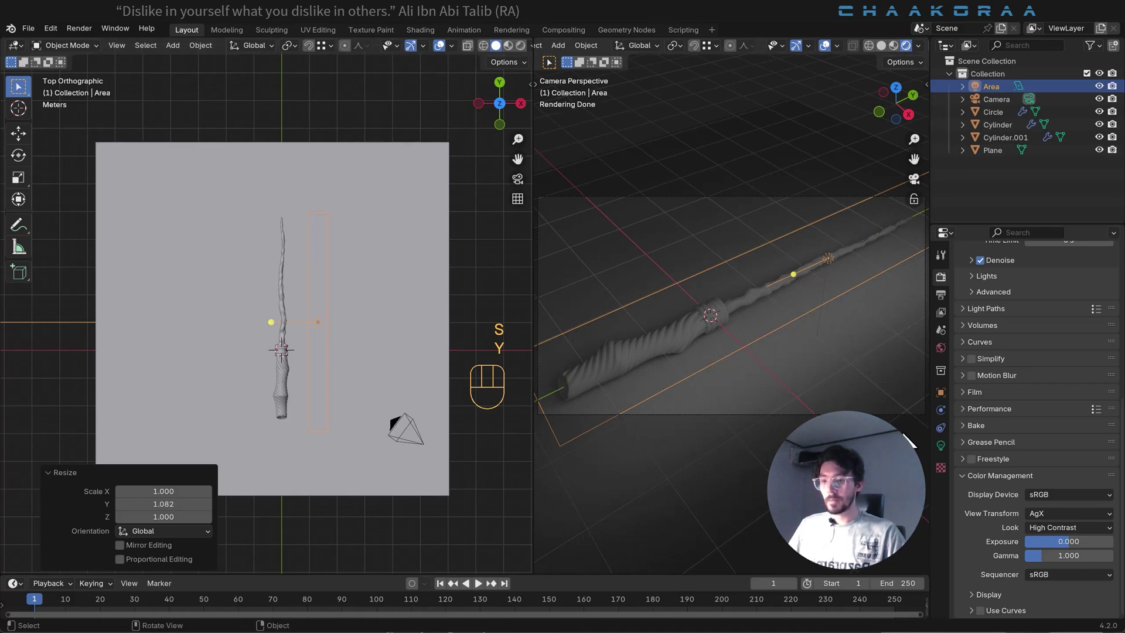
Step: Set the area light's power to 80 W
left_click(940, 447)
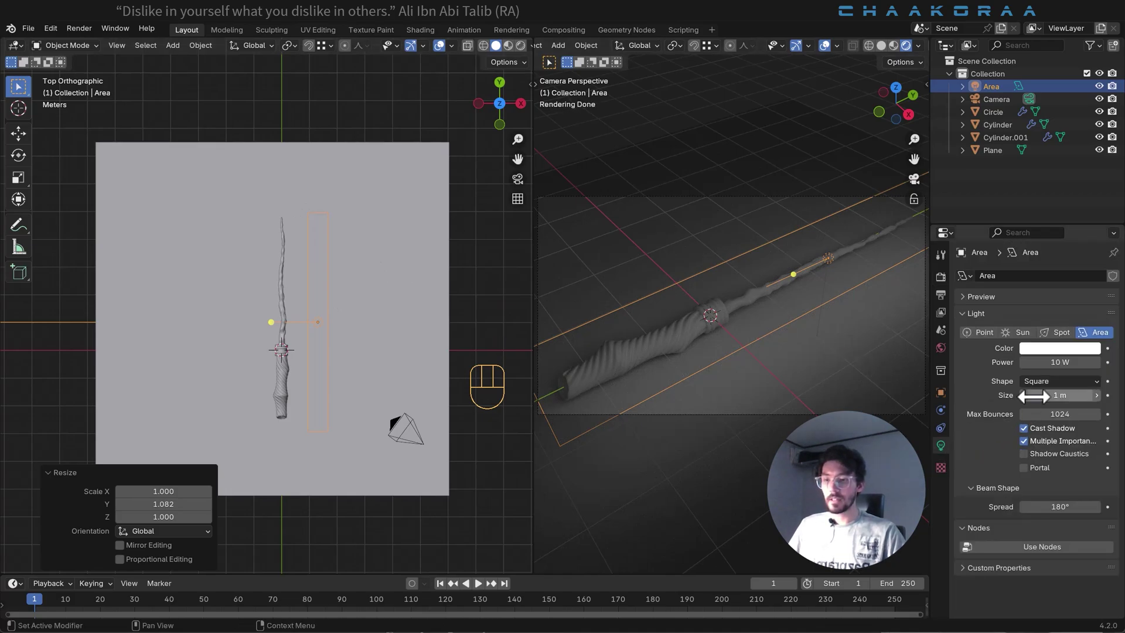
left_click(1068, 363)
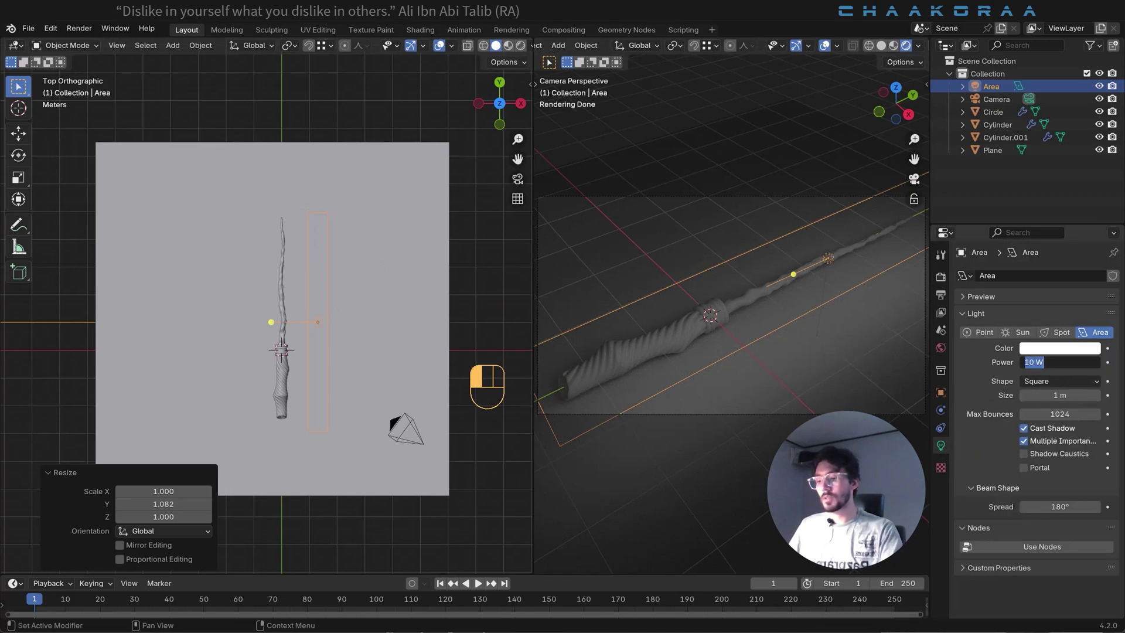
type("80")
key("Return")
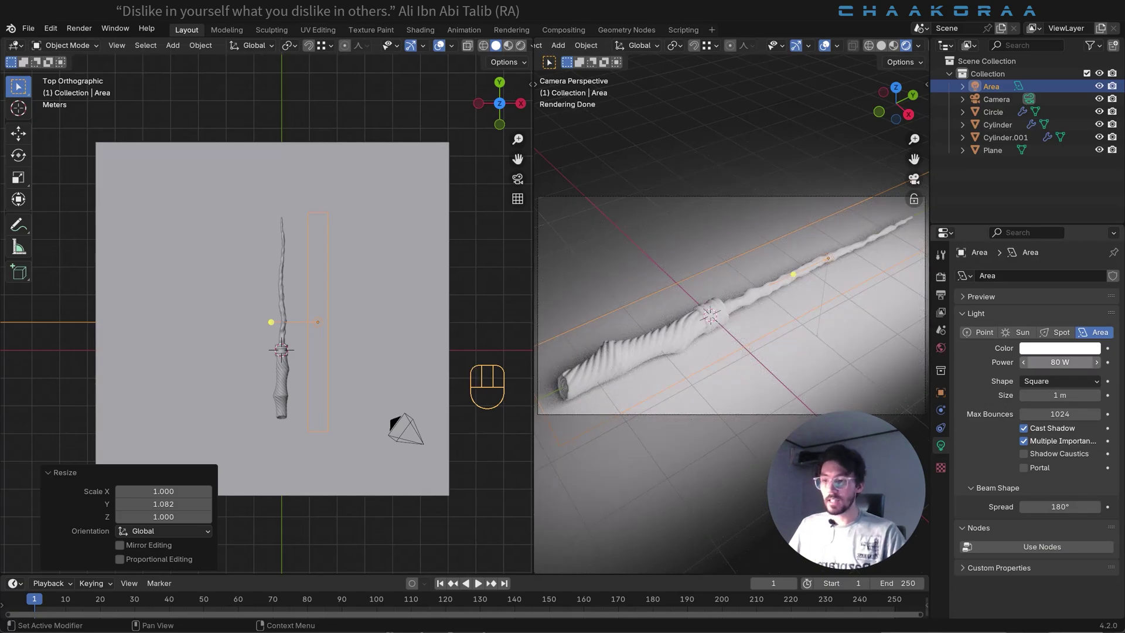
middle_click_drag(490, 360, 264, 303)
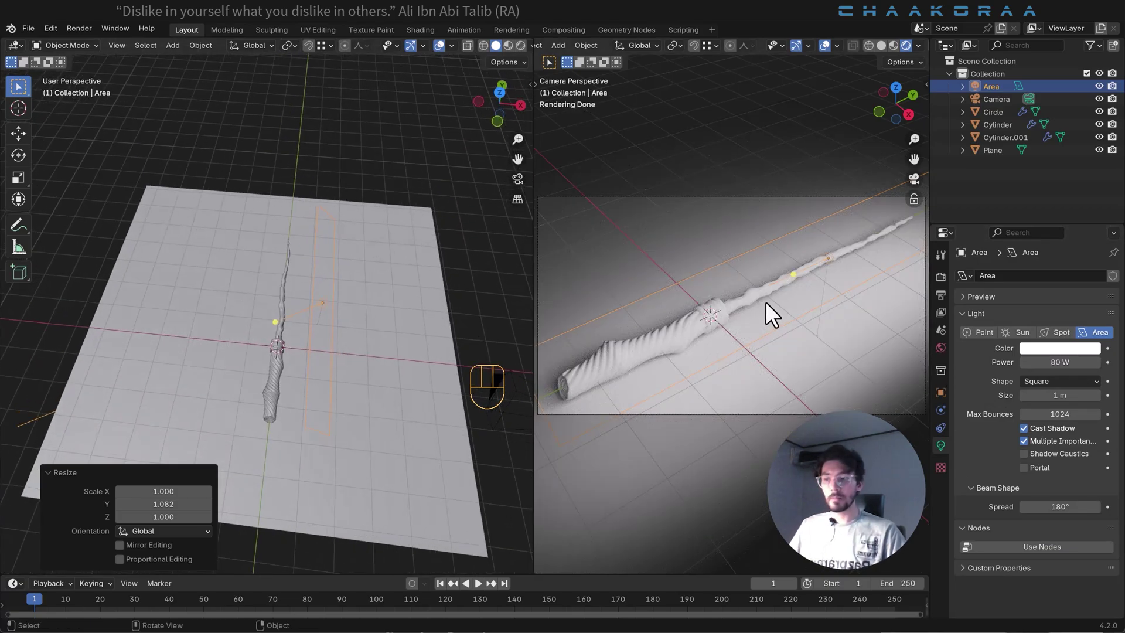
key("KP_1")
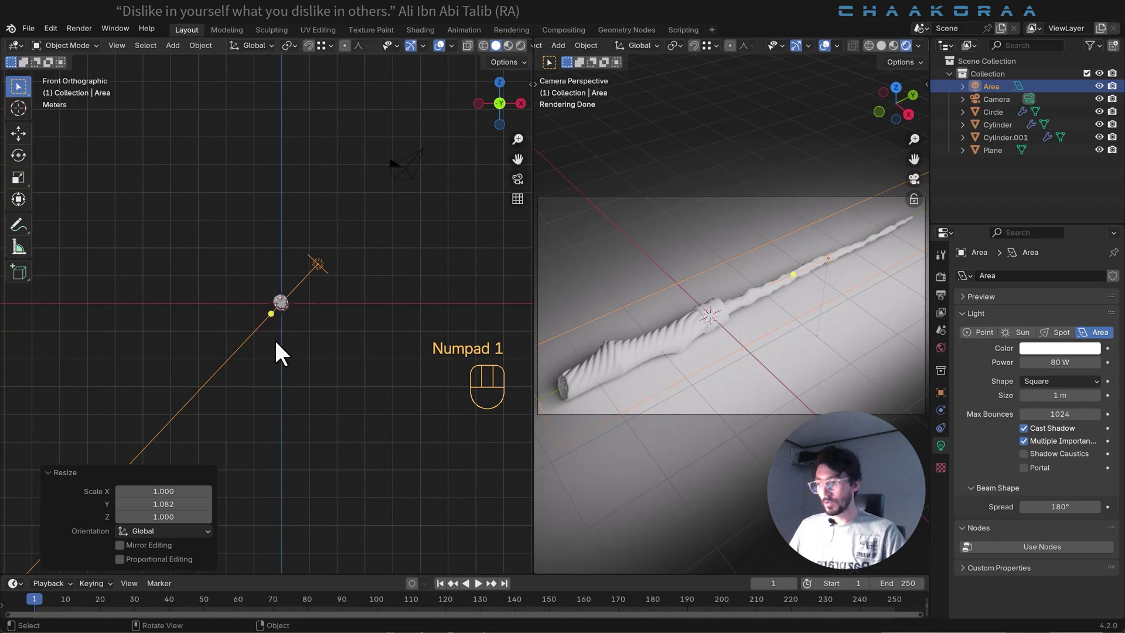
Step: Duplicate the area light as Area.001, placing and tilting it across the wand from the left
key("shift+d")
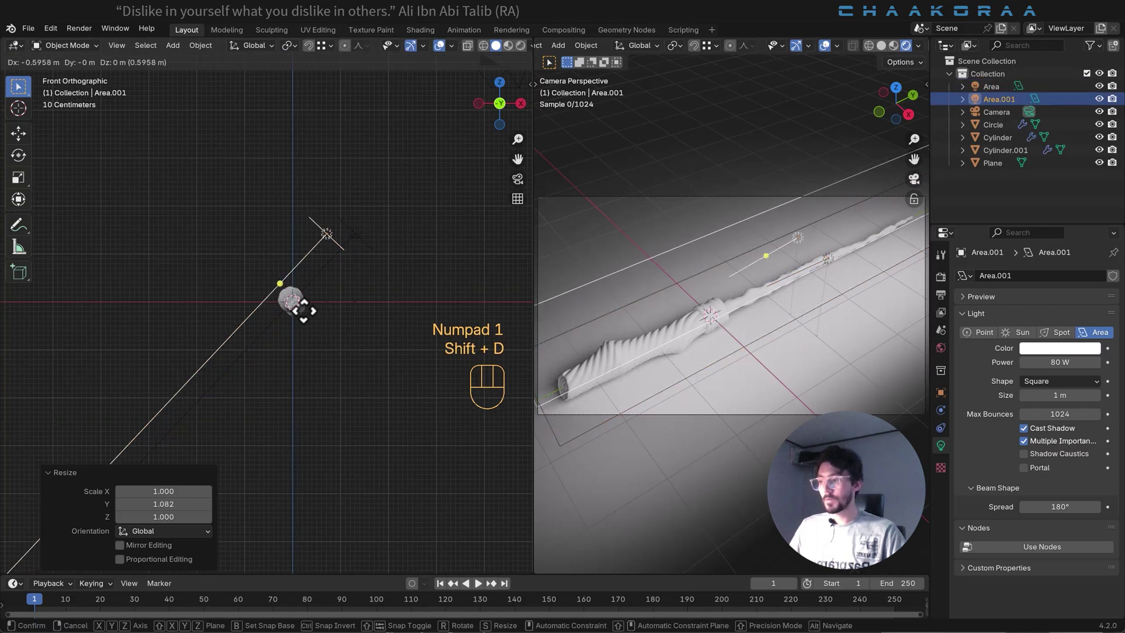
left_click(201, 312)
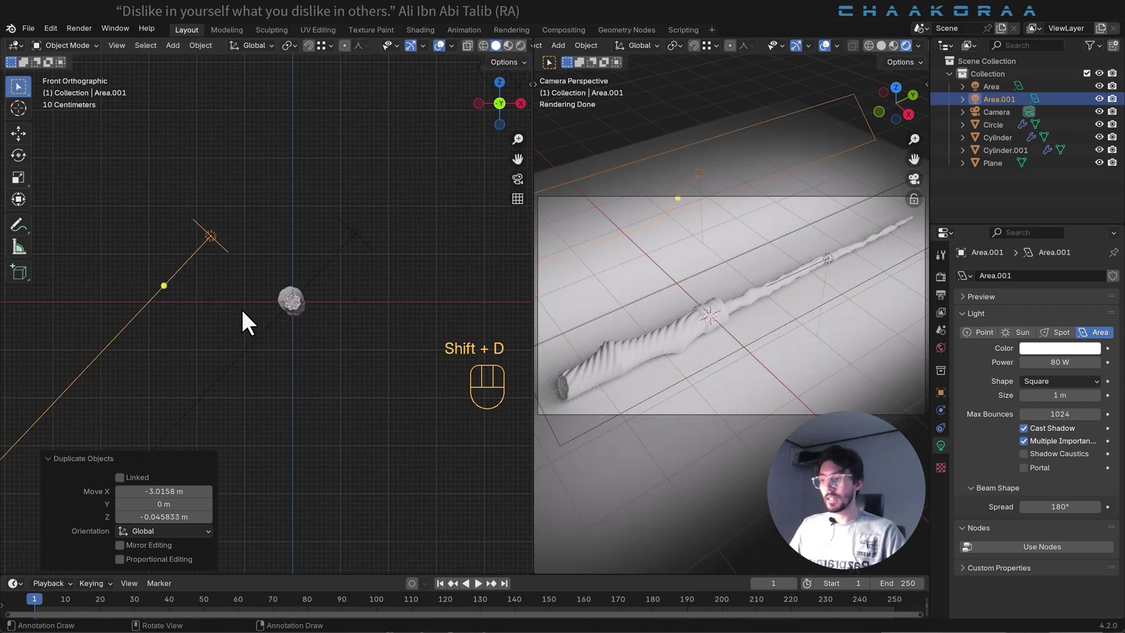
key("r")
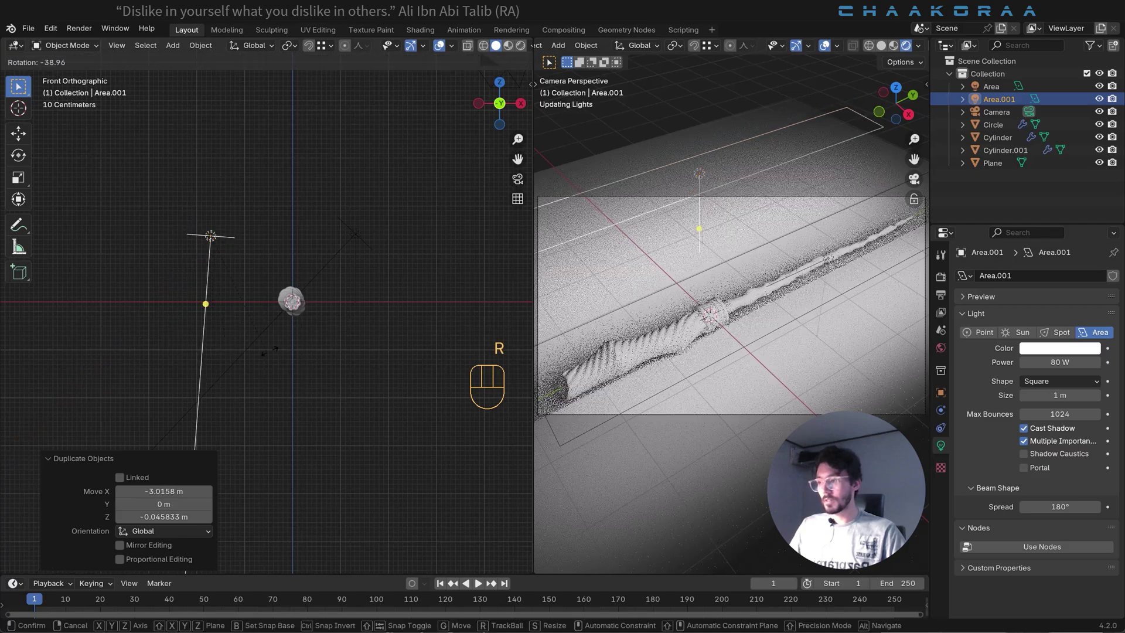
key("g")
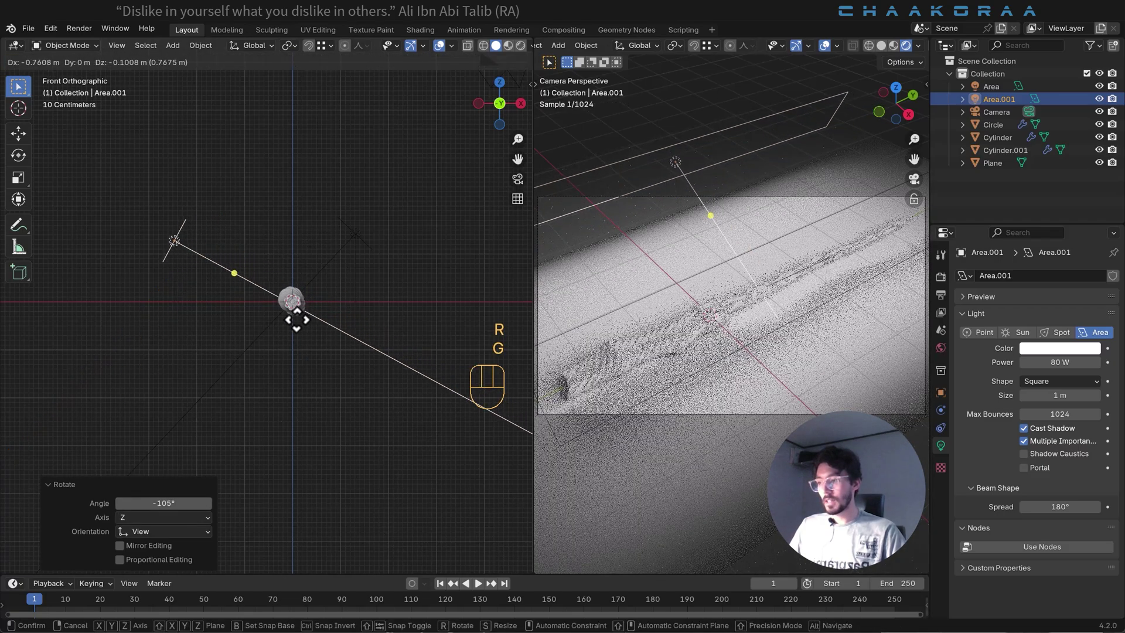
left_click(241, 312)
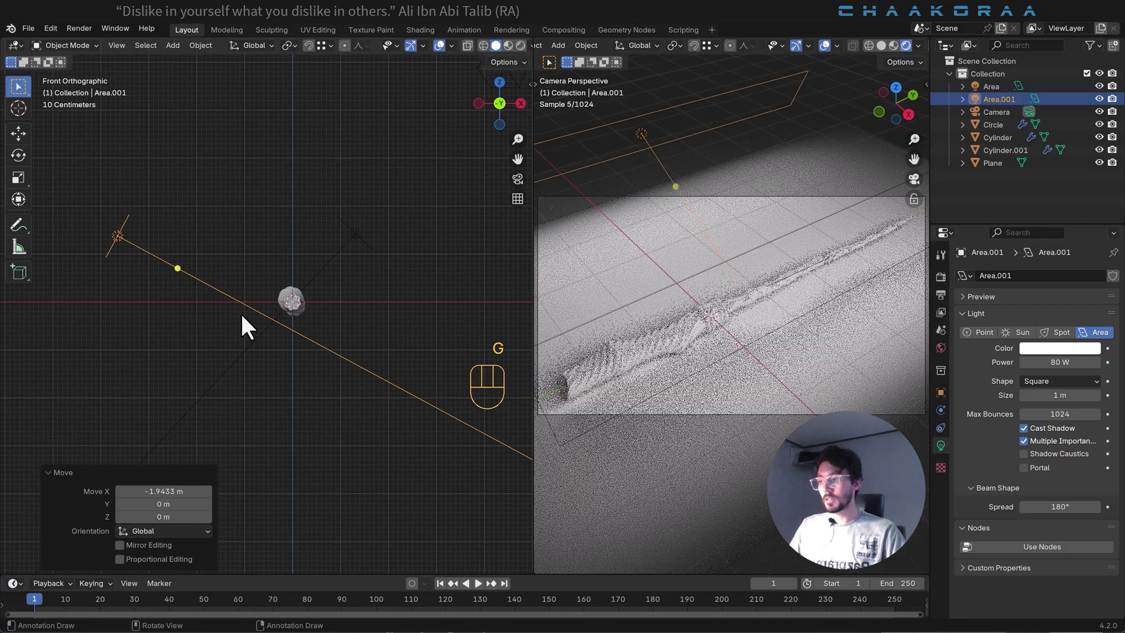
key("r")
left_click(380, 291)
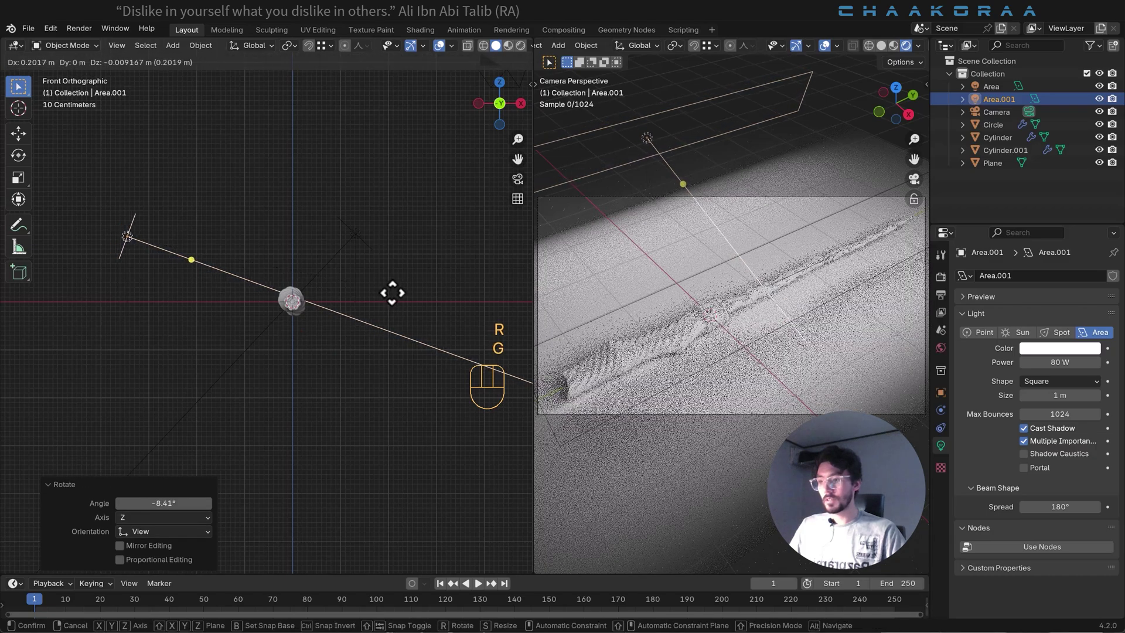
key("g")
left_click(396, 297)
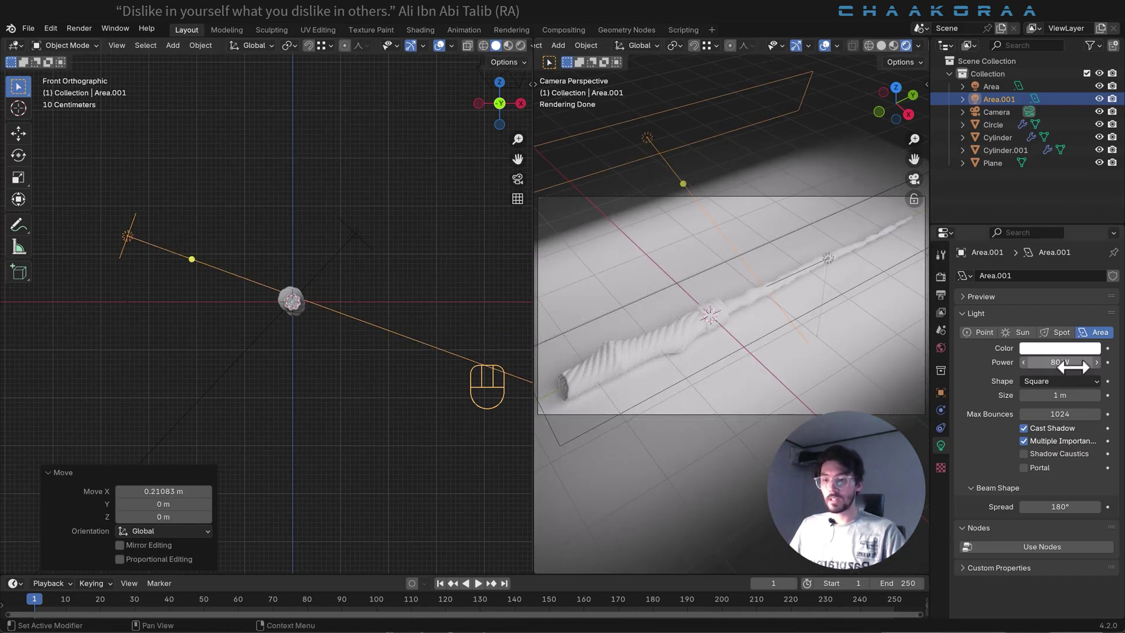
Step: Set Area.001's power to 30 W and pick a pale blue colour
left_click(1055, 364)
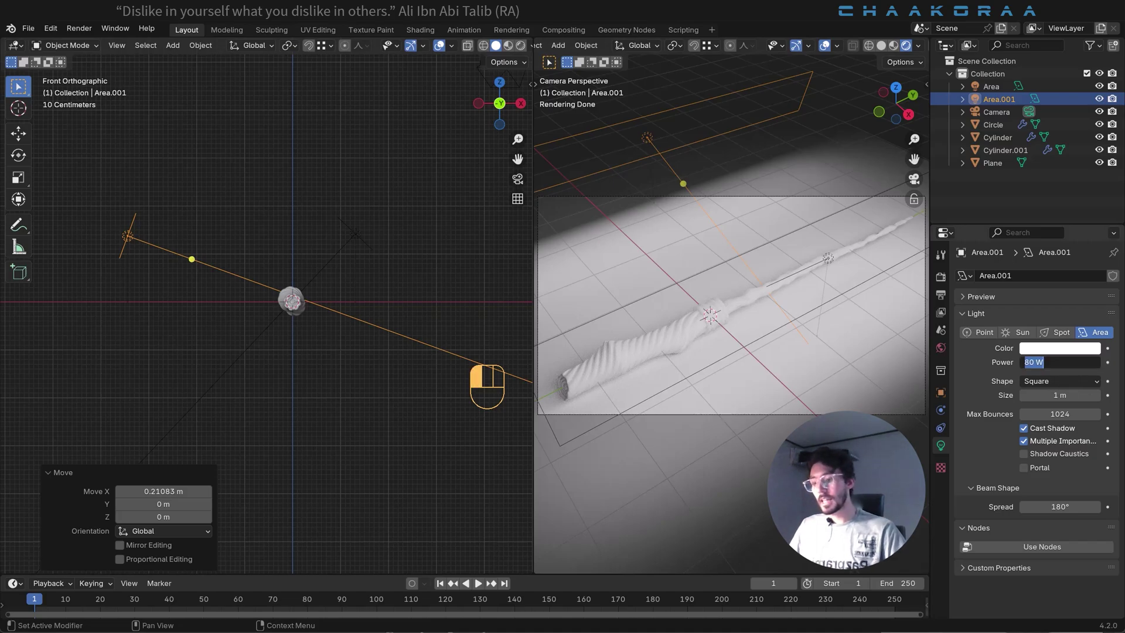
type("30")
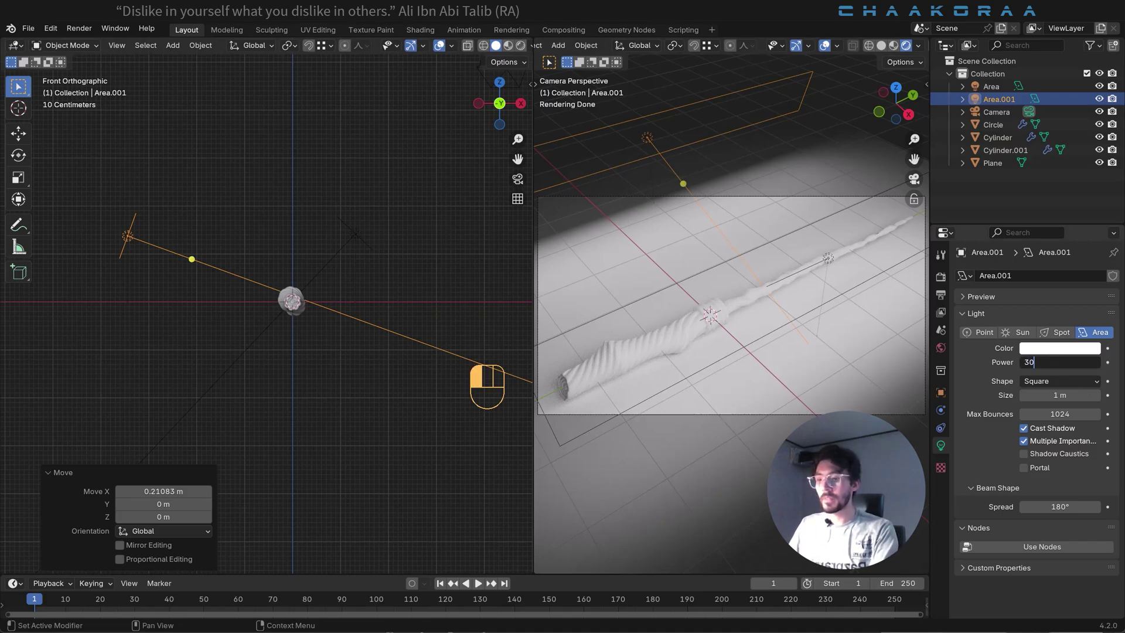
key("Return")
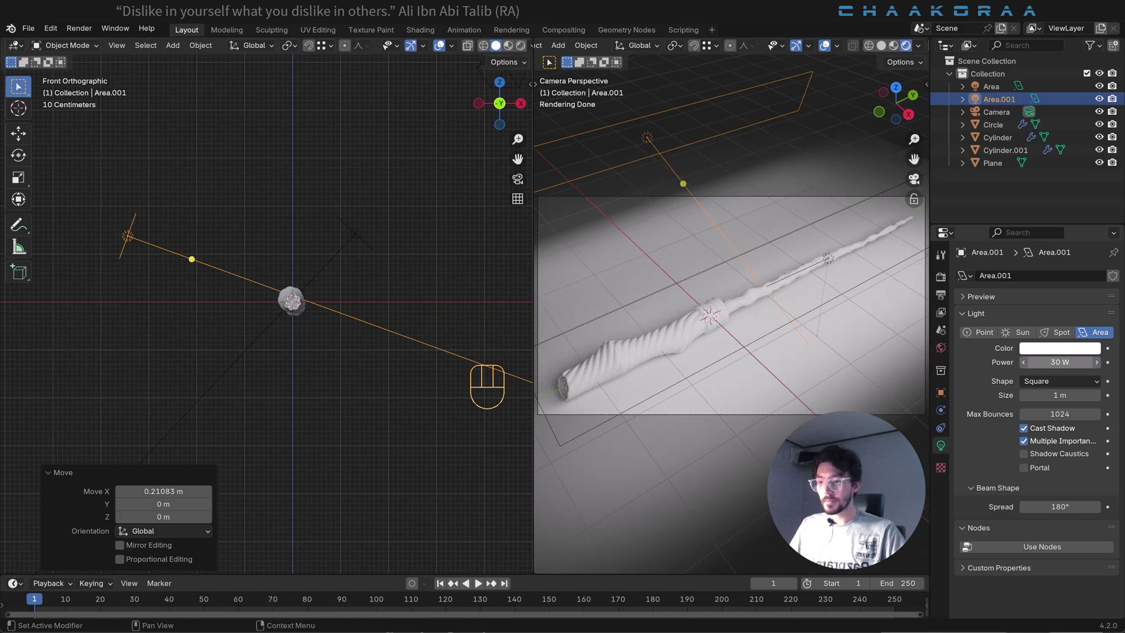
left_click(1061, 349)
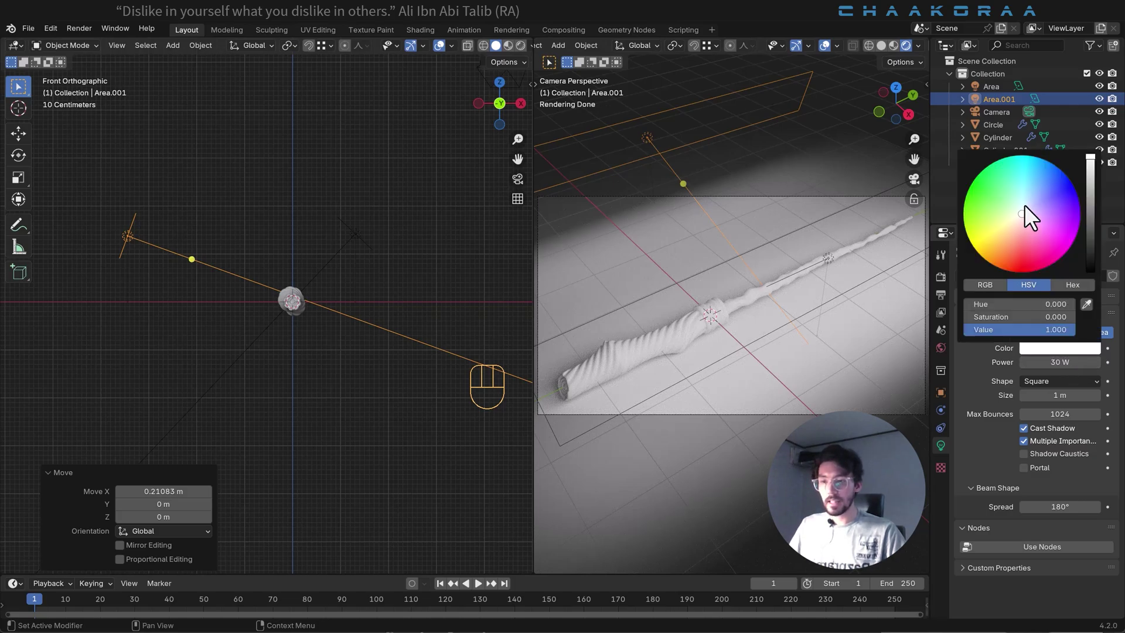
left_click_drag(1022, 209, 1028, 206)
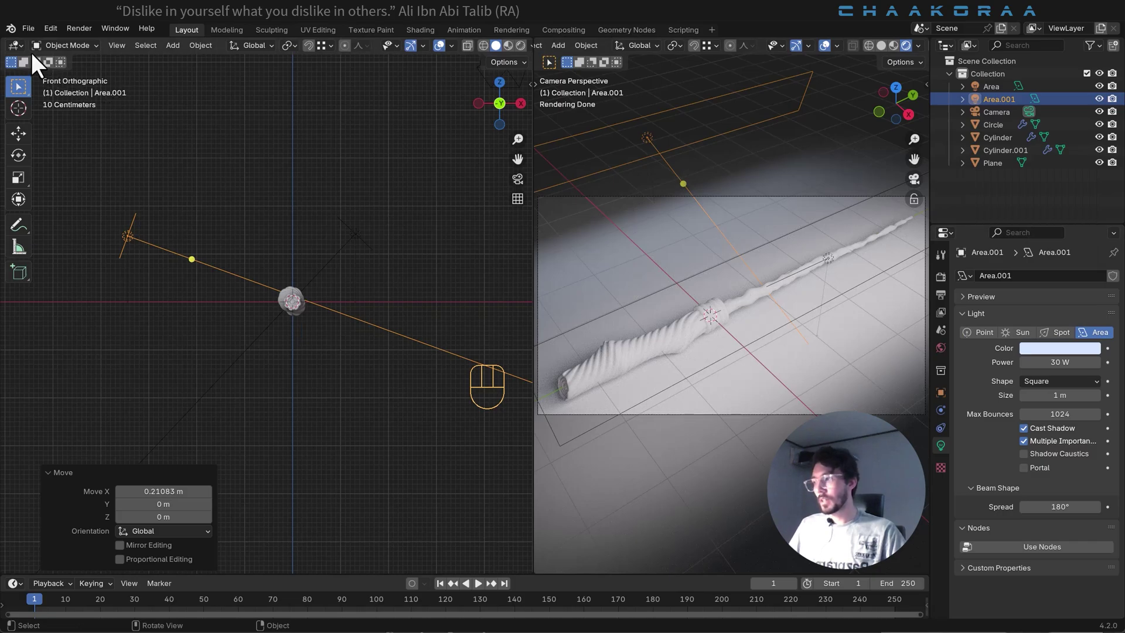
Step: Turn the left view into a Shader Editor with its side panel hidden
left_click(15, 45)
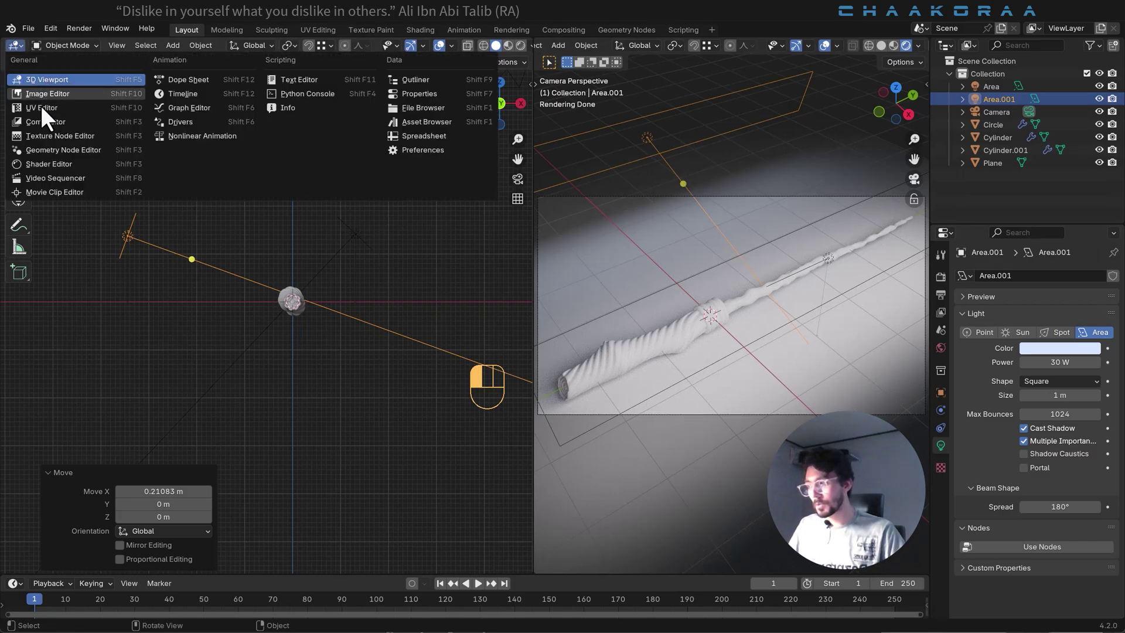
left_click(47, 163)
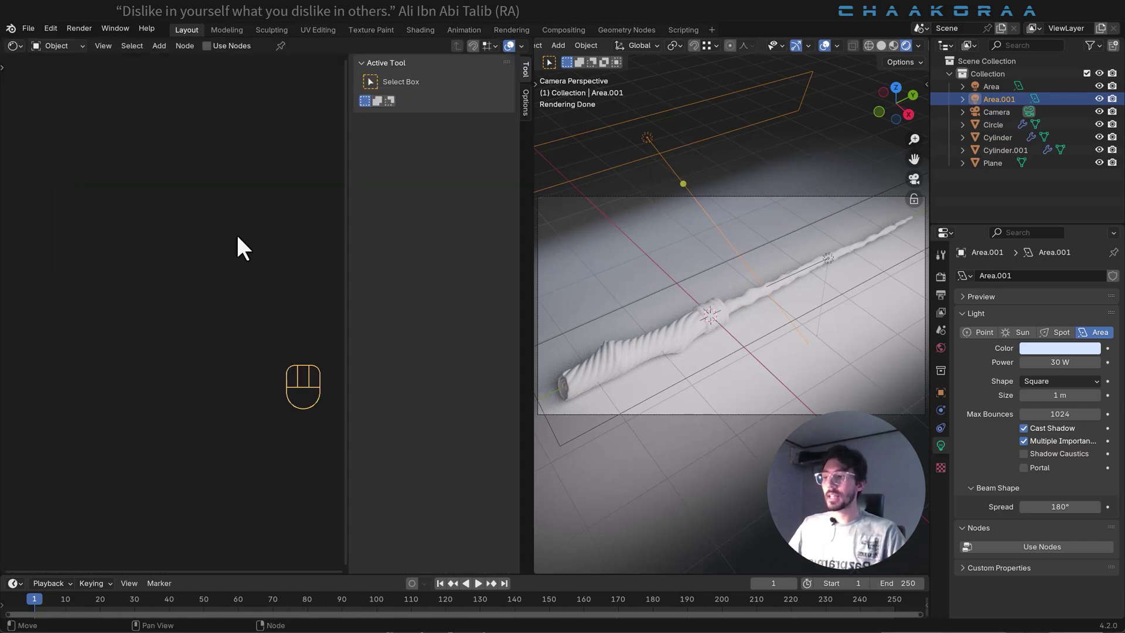
key("n")
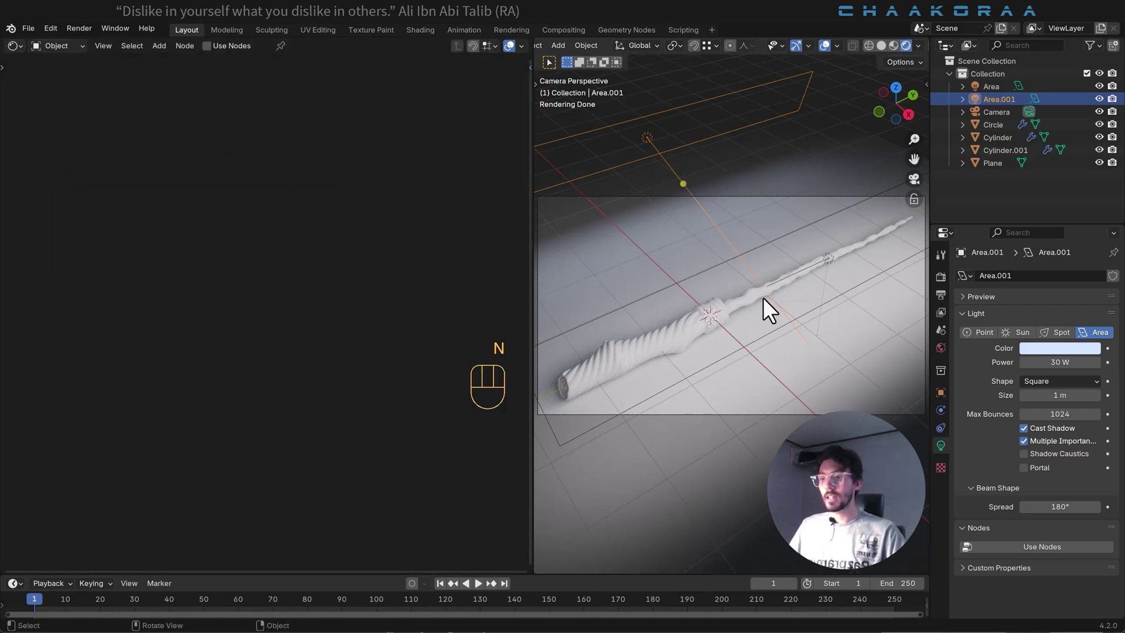
Step: Select the Cylinder.001 band, give it a new material named Marble, and zoom into its nodes
left_click(723, 313)
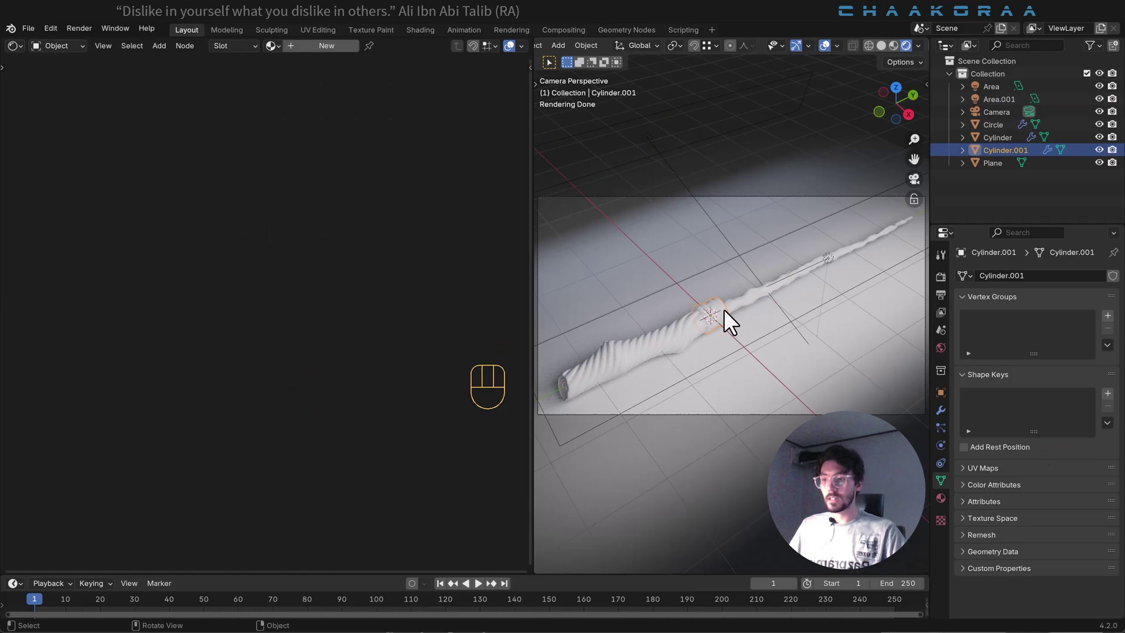
left_click(324, 45)
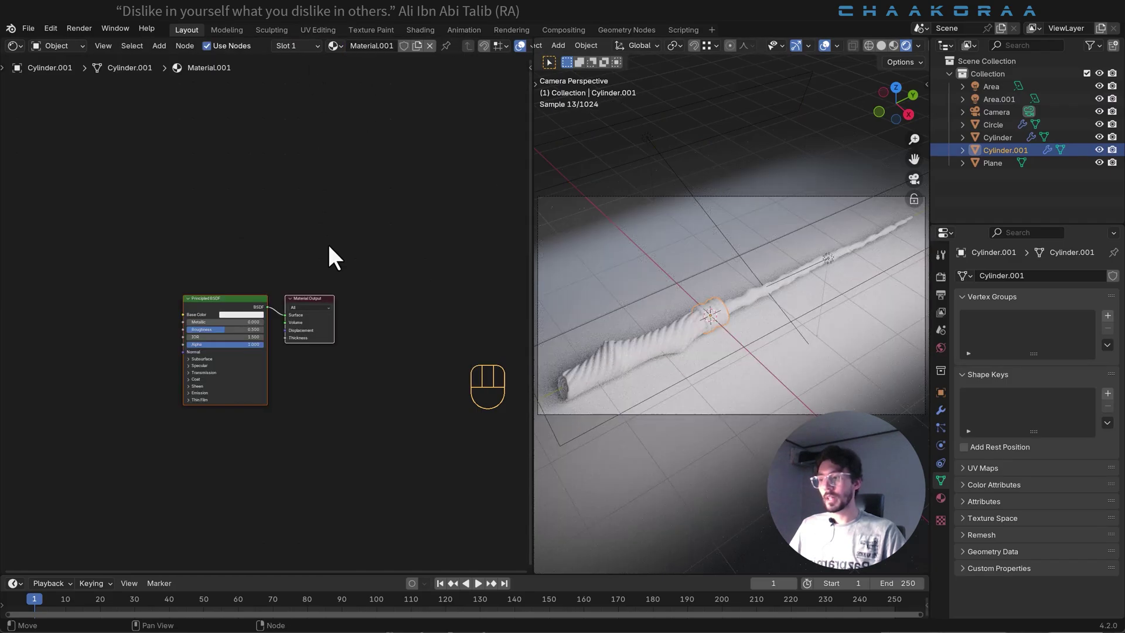
left_click(373, 46)
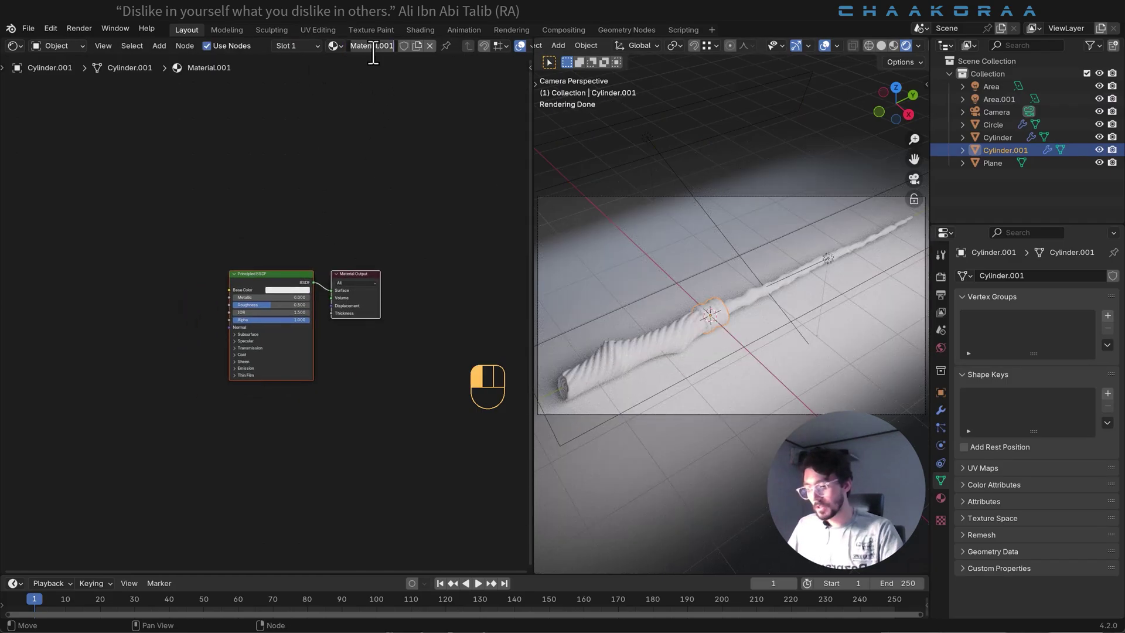
type("Marble")
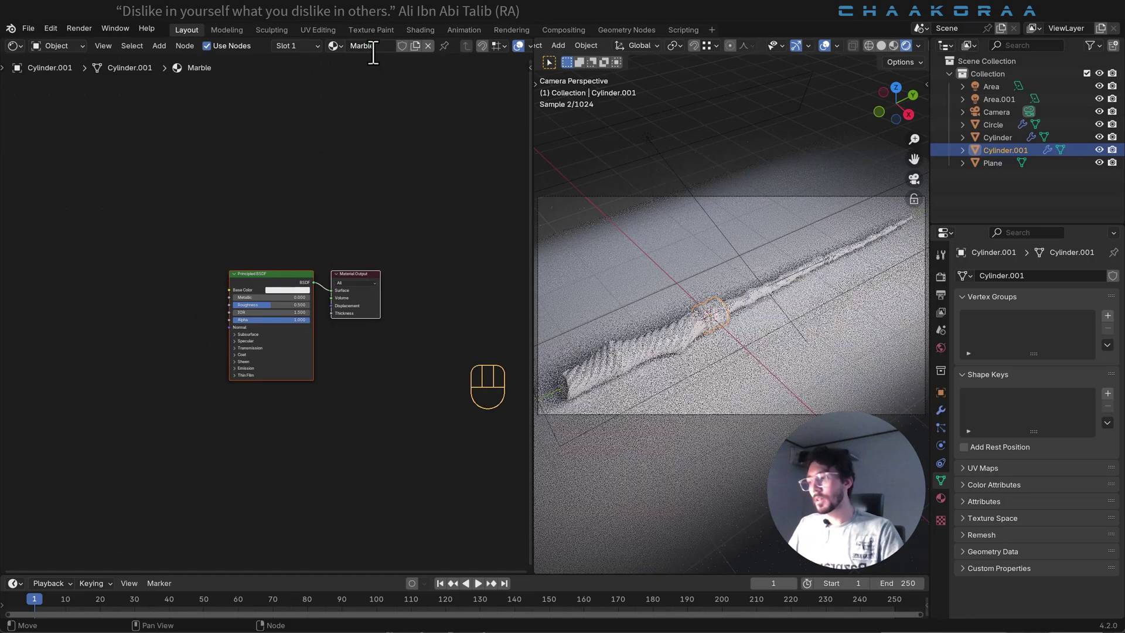
key("Return")
middle_click_drag(271, 177, 375, 199)
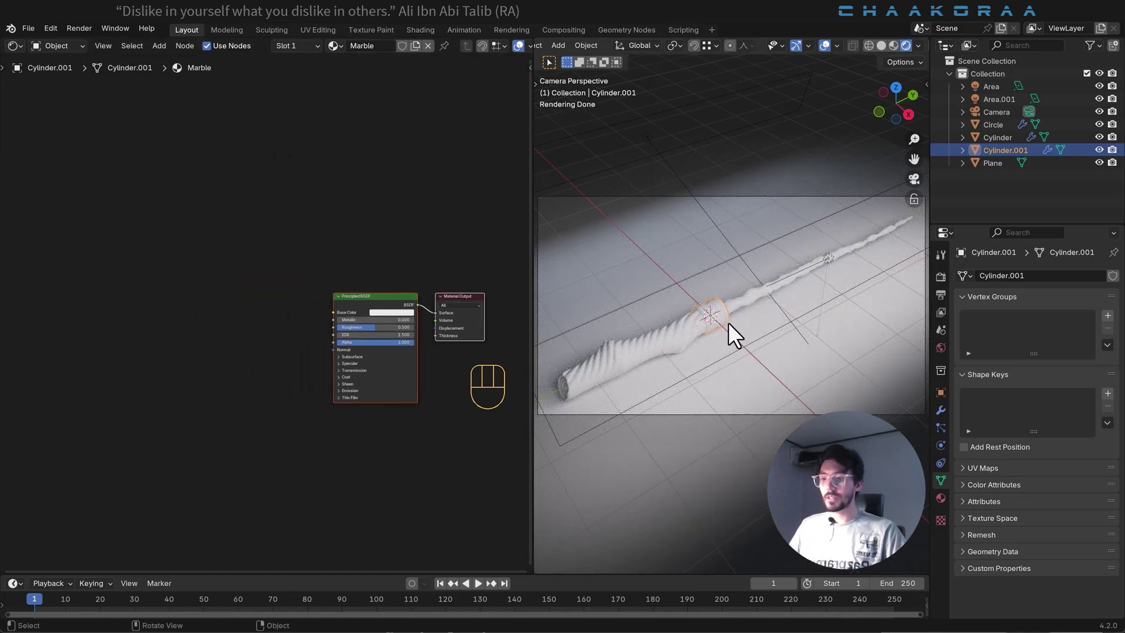
middle_click_drag(284, 295, 280, 270)
scroll(318, 284, "up", 3)
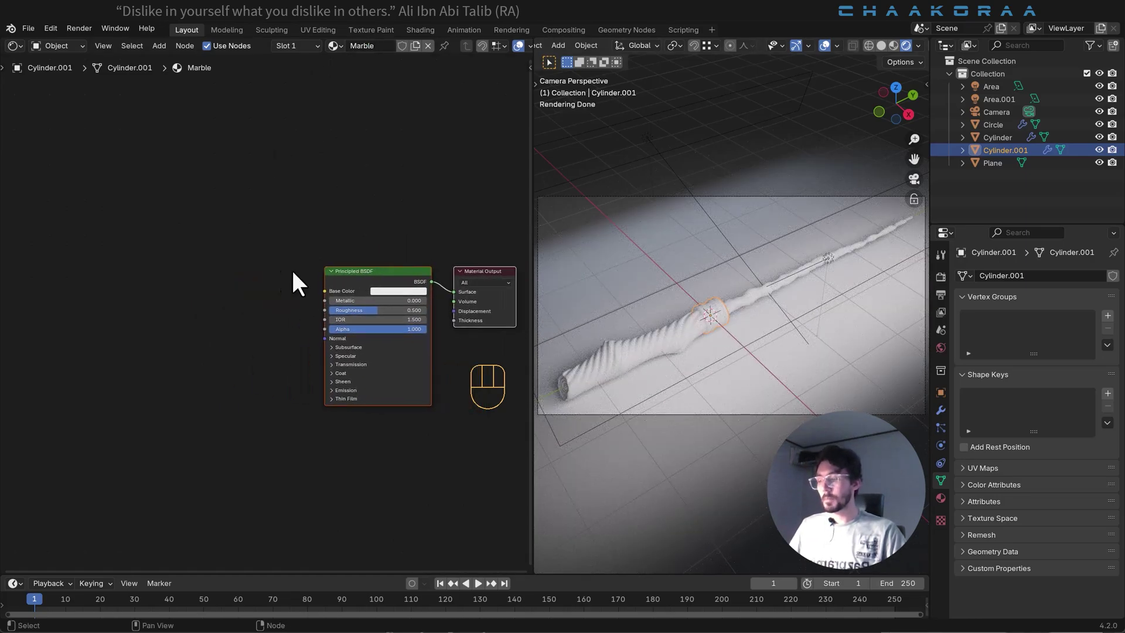
scroll(299, 273, "up", 1)
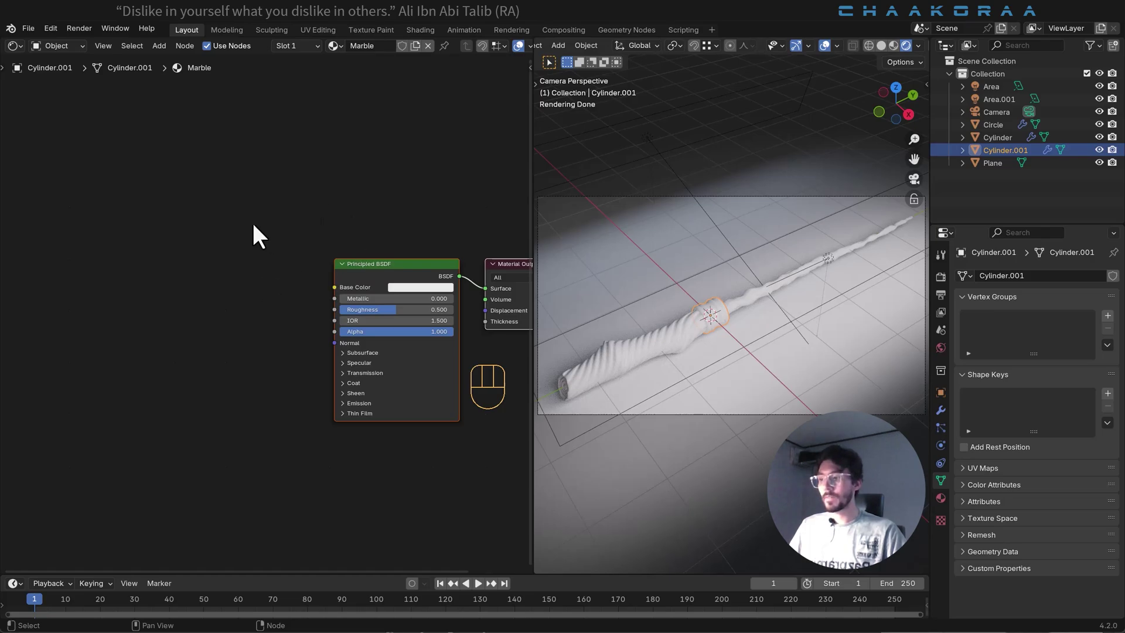
Step: Add a Noise Texture left of the shader with Texture Coordinate and Mapping nodes via Ctrl+T
key("shift+a")
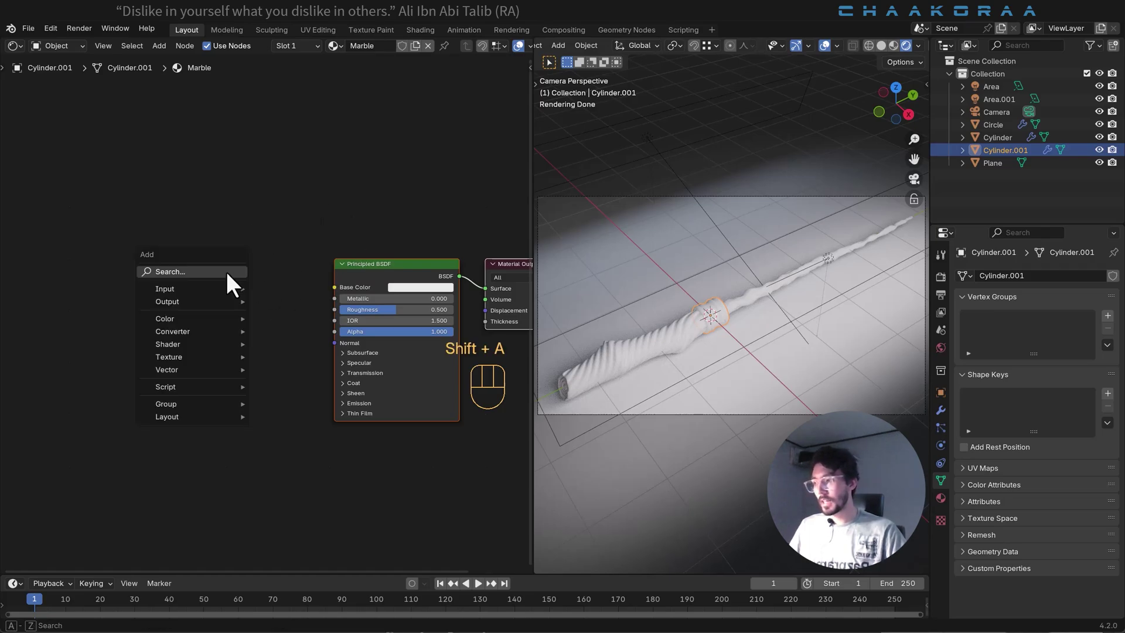
left_click(226, 272)
type("noise")
key("Return")
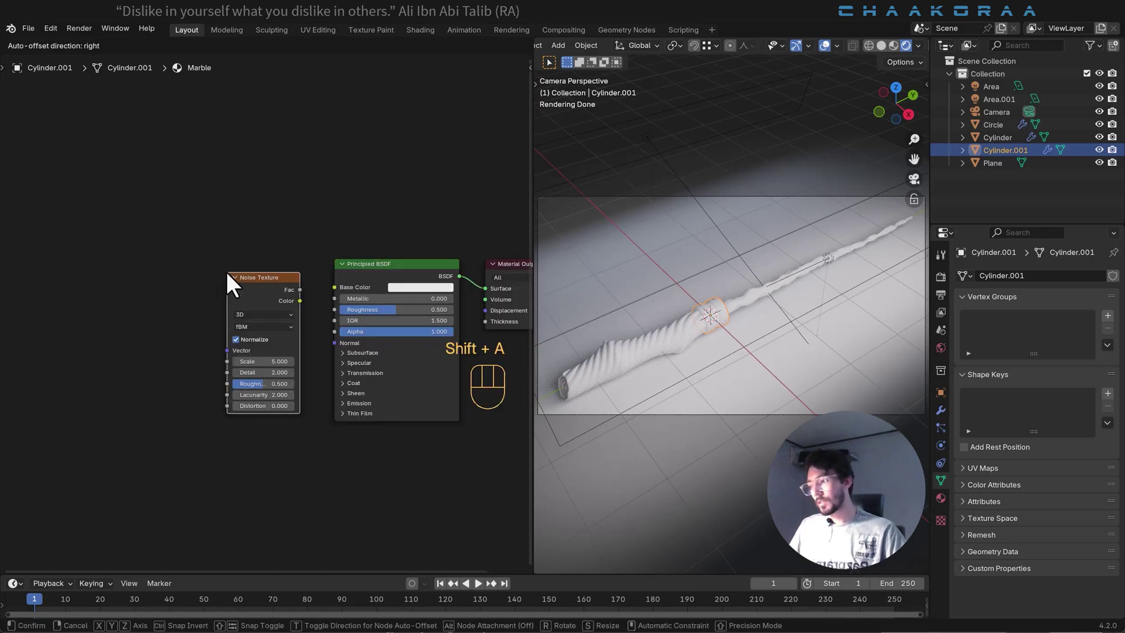
left_click(129, 272)
middle_click_drag(206, 251, 297, 234)
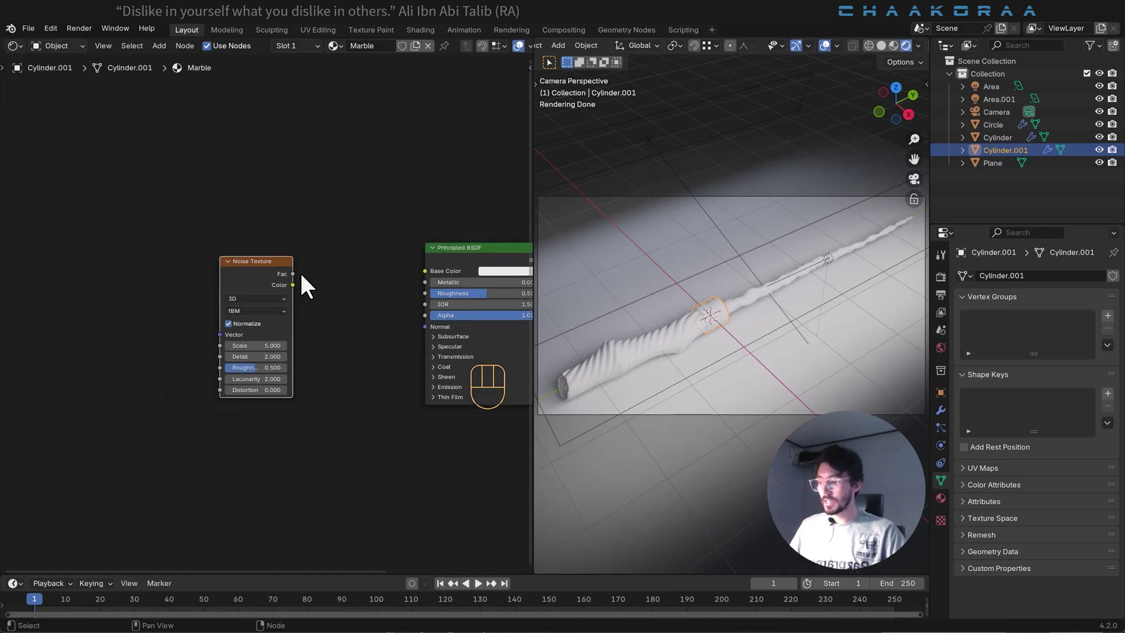
key("ctrl+t")
Step: Link Object coordinates to the Mapping vector and the noise Color to Base Color
scroll(342, 339, "left", 3, "ctrl")
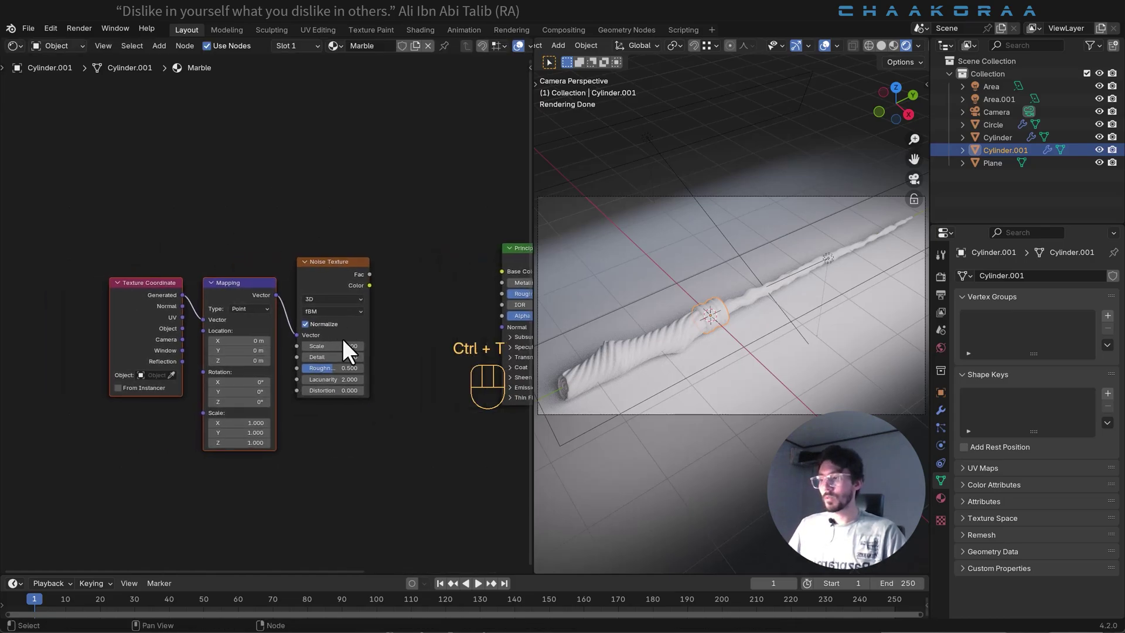
scroll(223, 296, "left", 2, "ctrl")
scroll(186, 280, "up", 3)
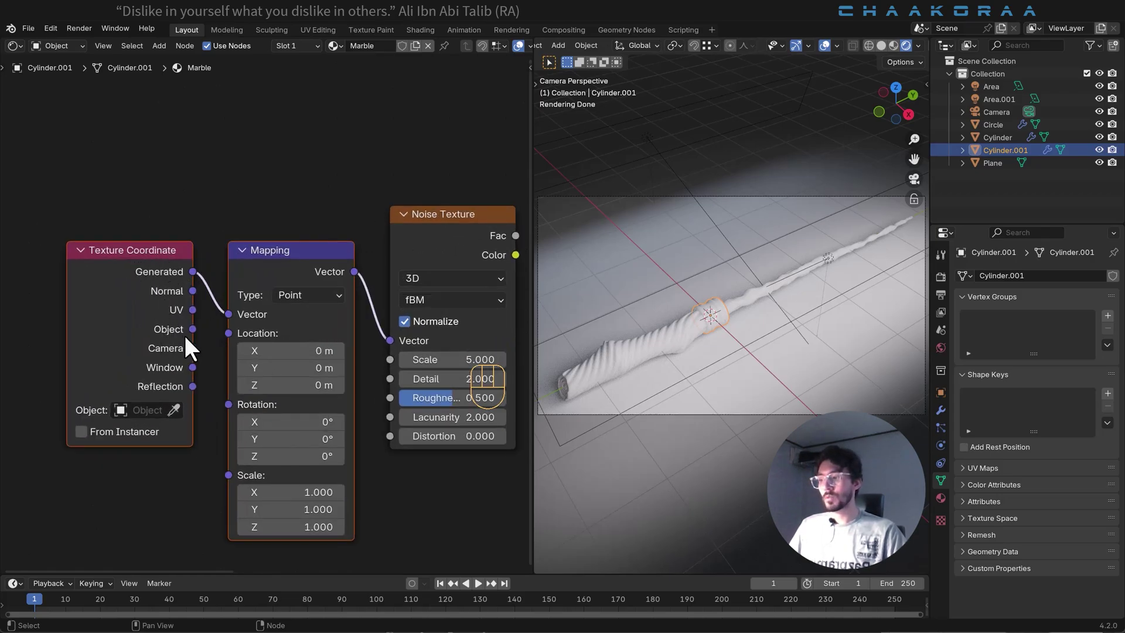
left_click_drag(193, 330, 228, 315)
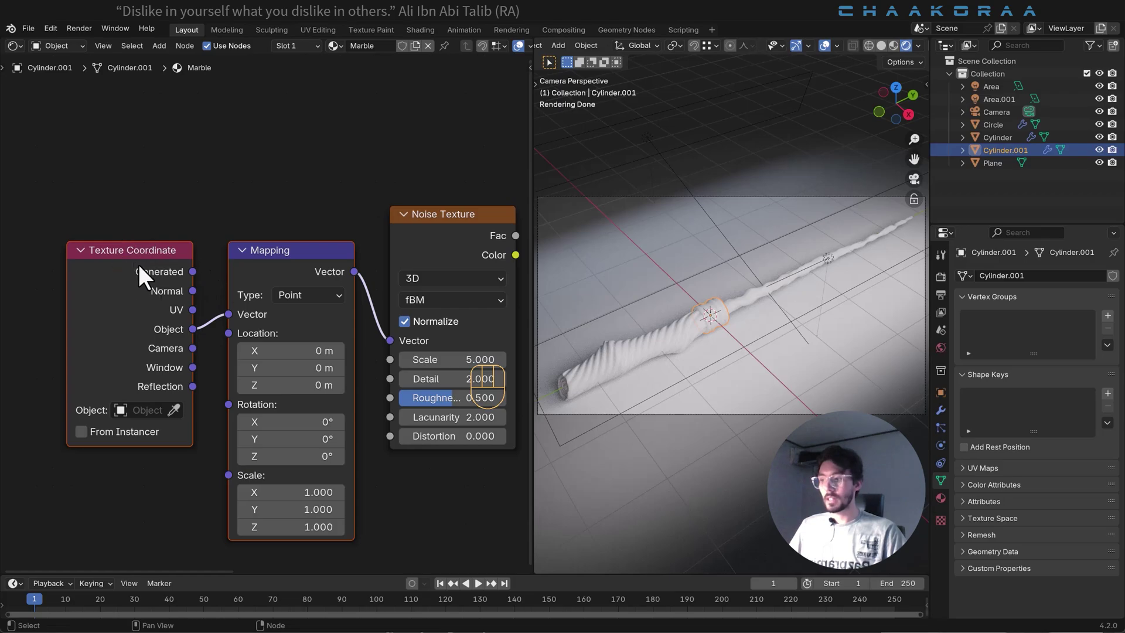
scroll(326, 351, "right", 5, "ctrl")
scroll(252, 293, "down", 2)
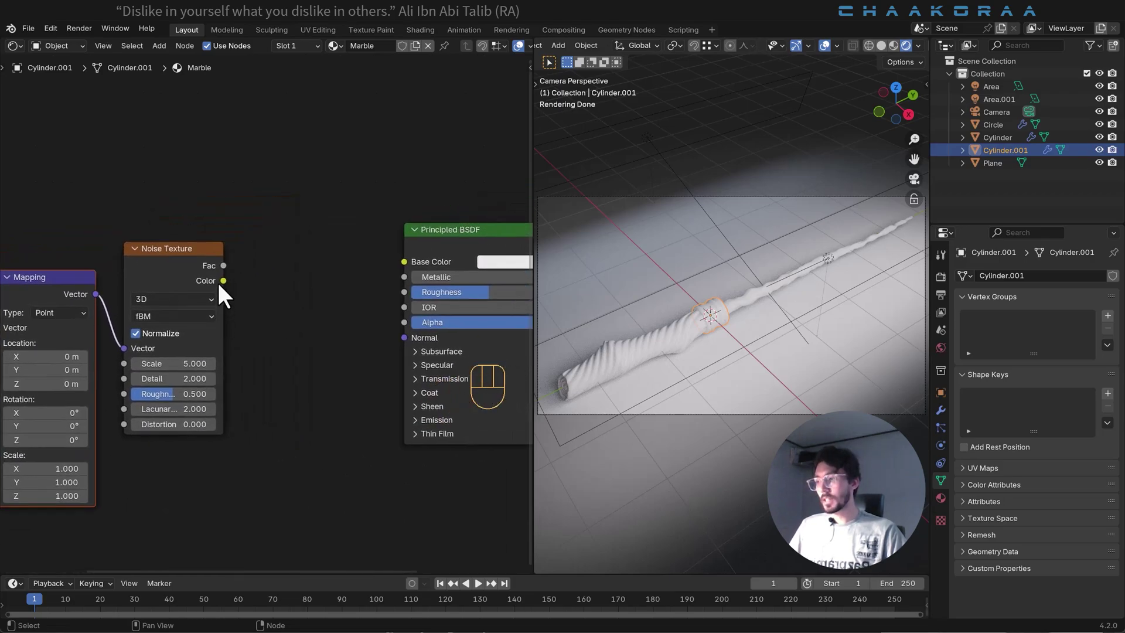
left_click_drag(224, 280, 405, 262)
scroll(301, 313, "left", 3, "ctrl")
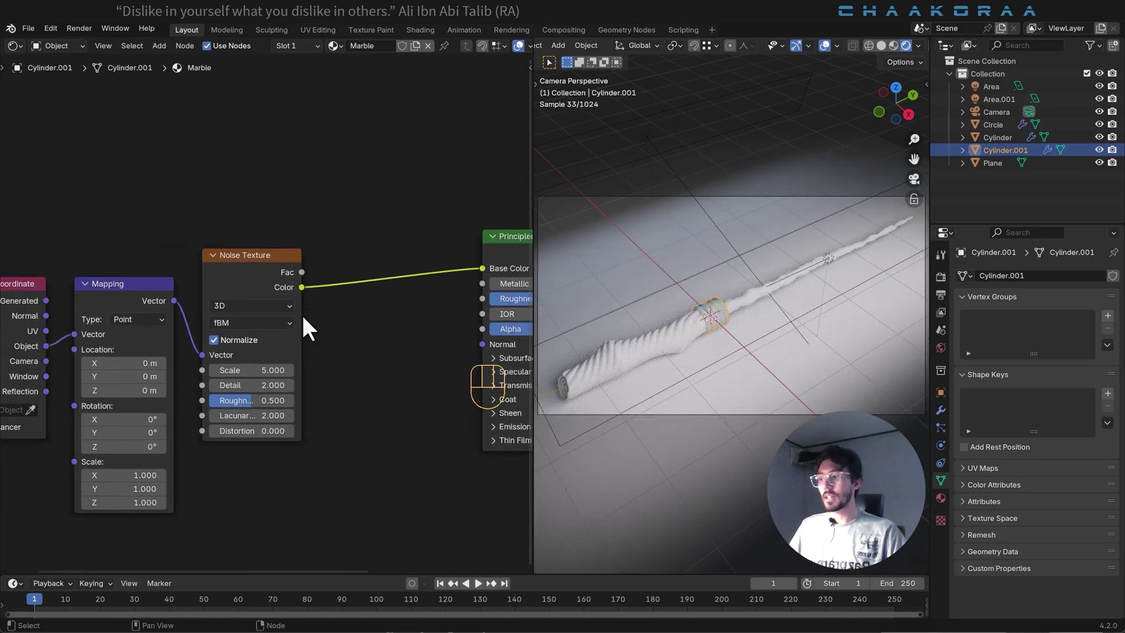
scroll(304, 318, "left", 4, "ctrl")
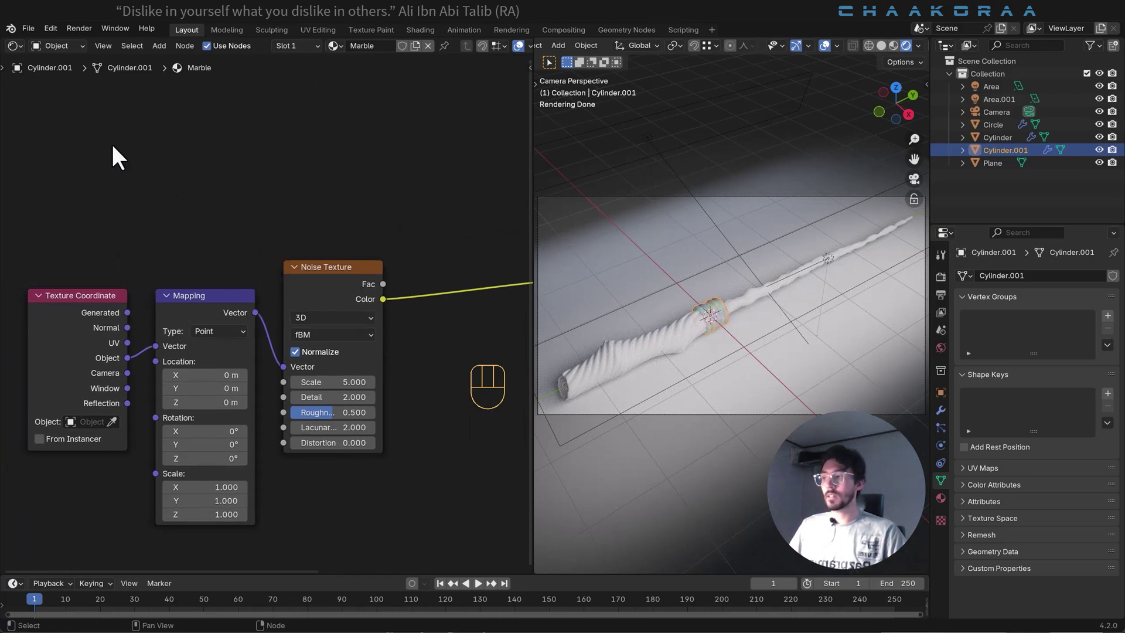
left_click(48, 28)
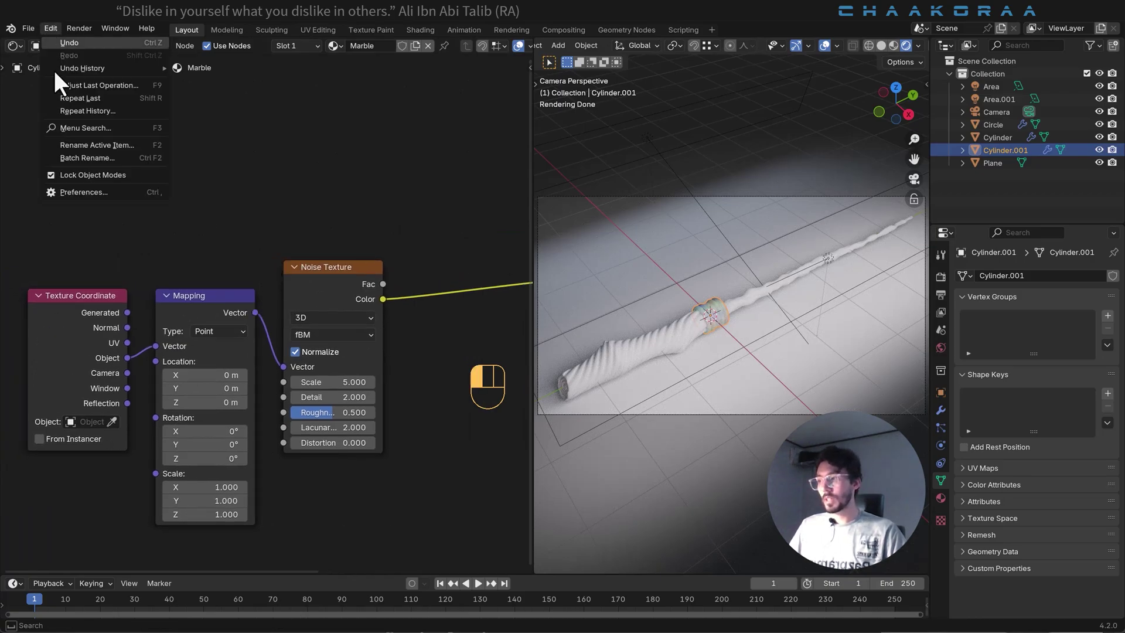
left_click(82, 192)
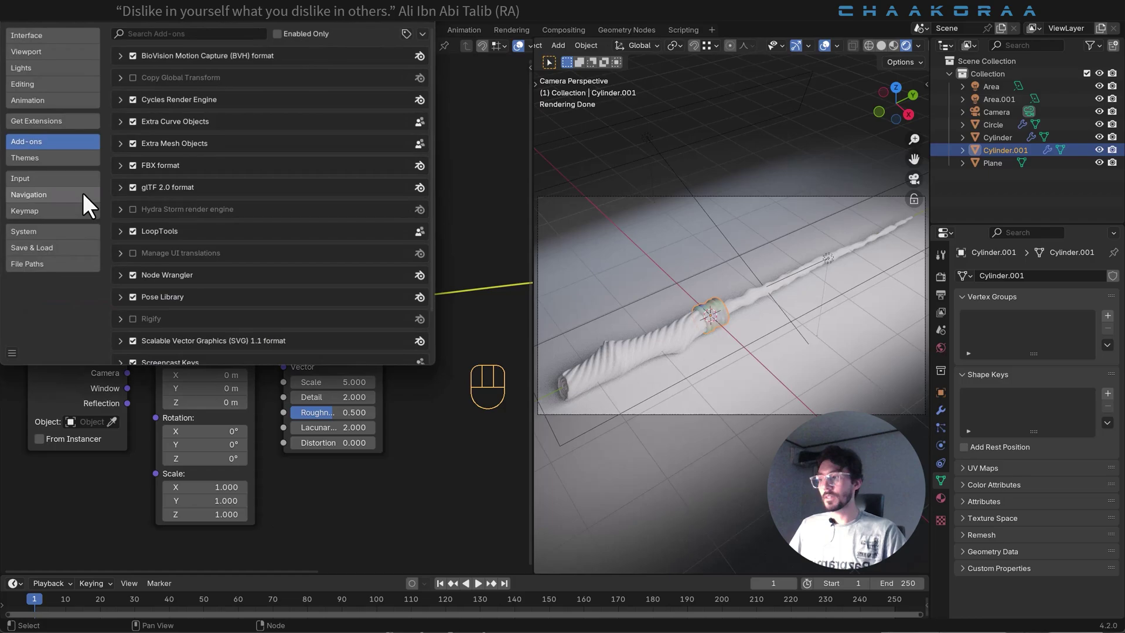
left_click(185, 34)
type("node")
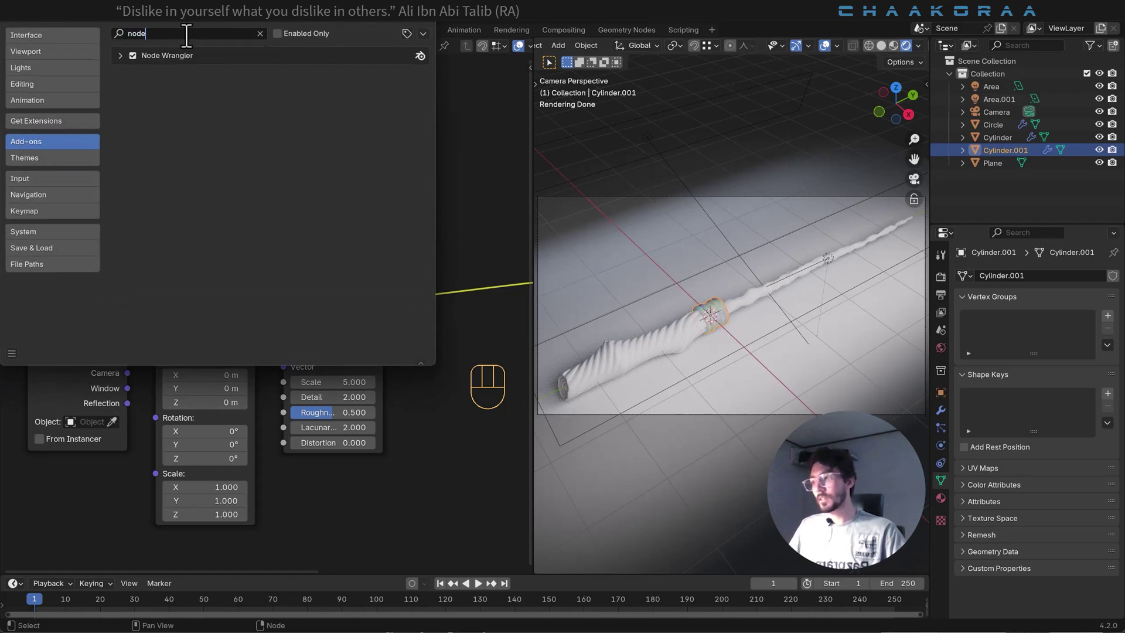
left_click(430, 14)
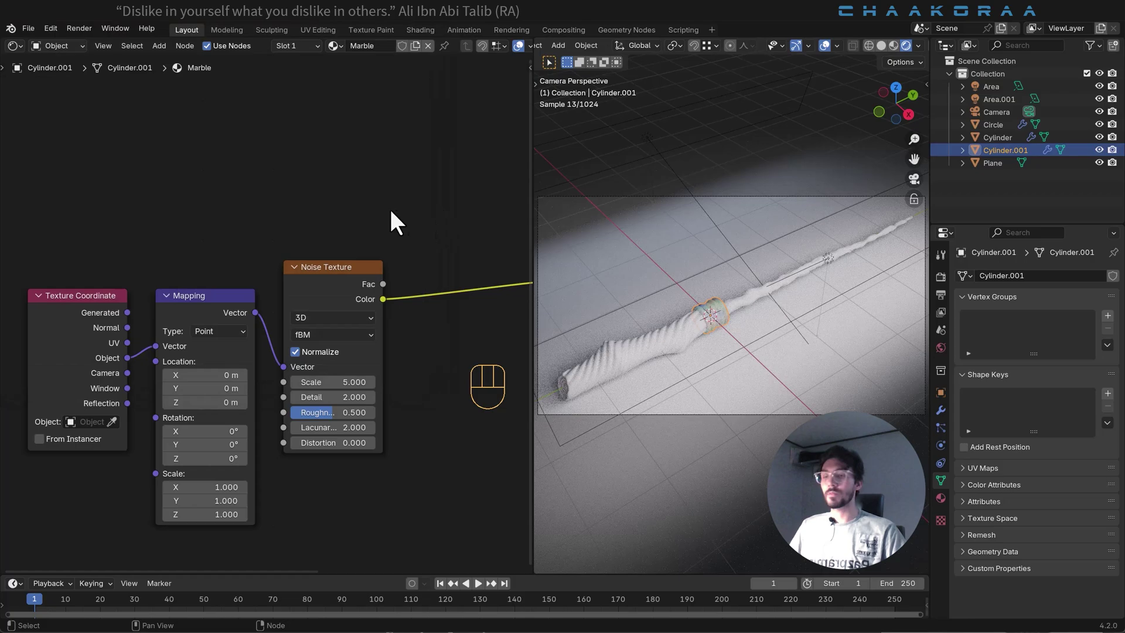
middle_click_drag(427, 284, 341, 274)
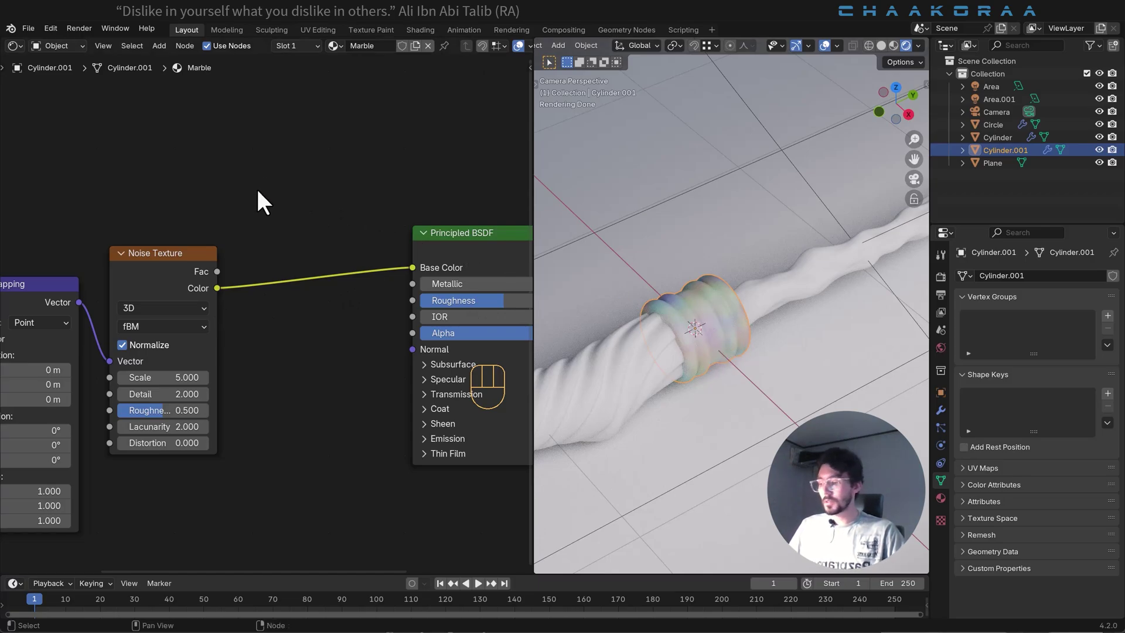
Step: Insert a Color Ramp node between the Noise Texture and Base Color
key("shift+a")
type("colo")
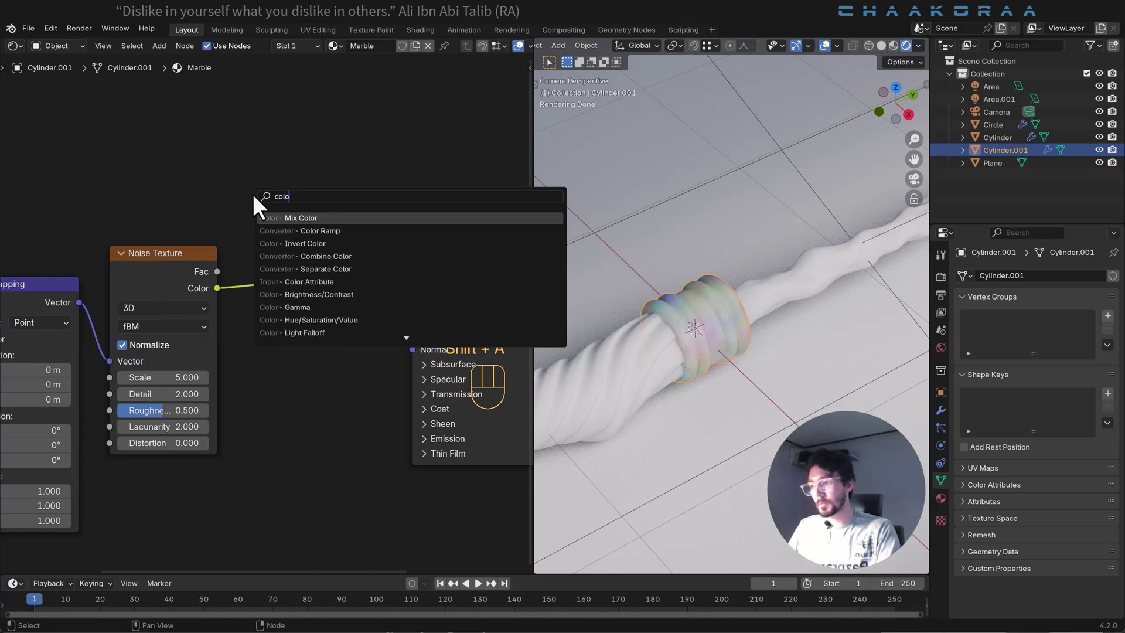
key("Down")
key("Return")
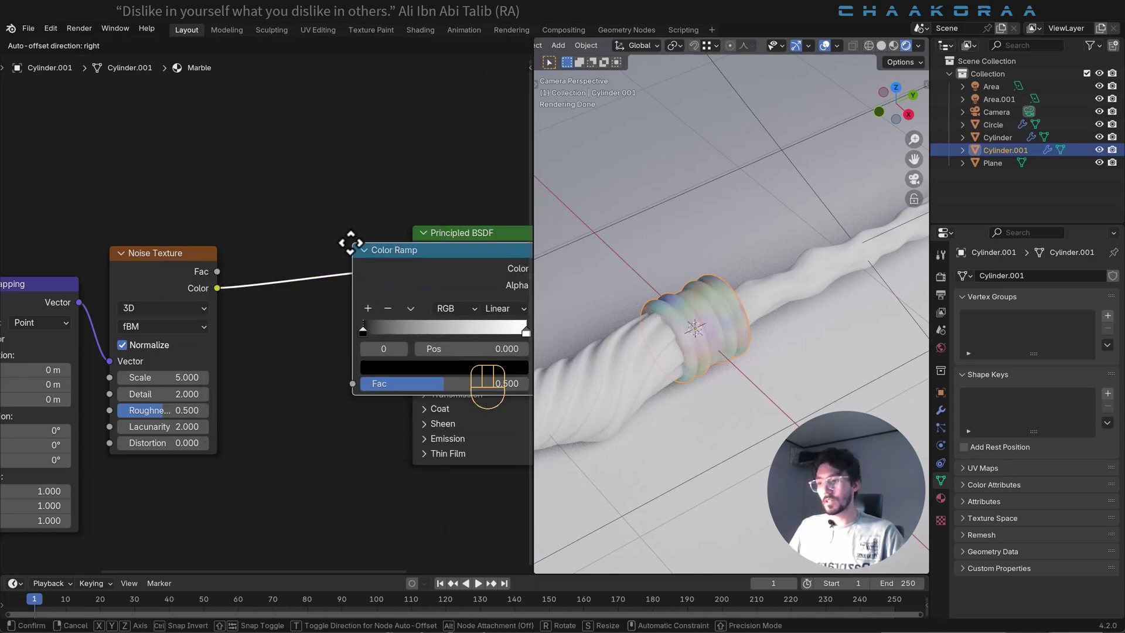
left_click(253, 267)
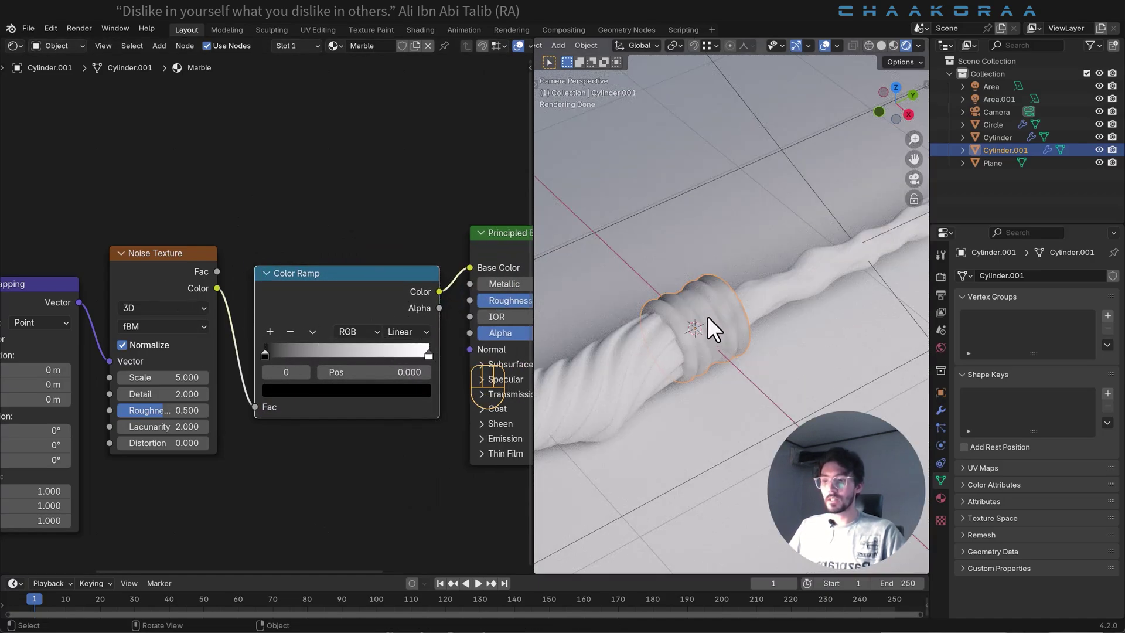
Step: Move the Color Ramp's black stop to 0.302 and white stop to 0.795
middle_click_drag(288, 359, 311, 353)
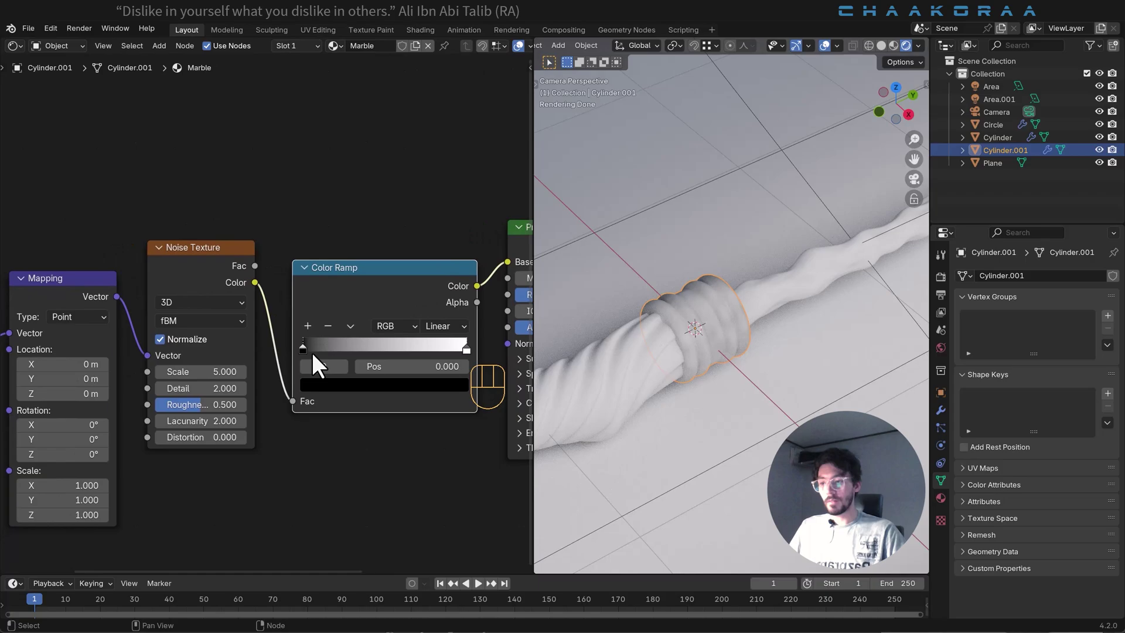
left_click_drag(464, 351, 438, 355)
left_click_drag(301, 349, 319, 351)
left_click_drag(439, 349, 433, 349)
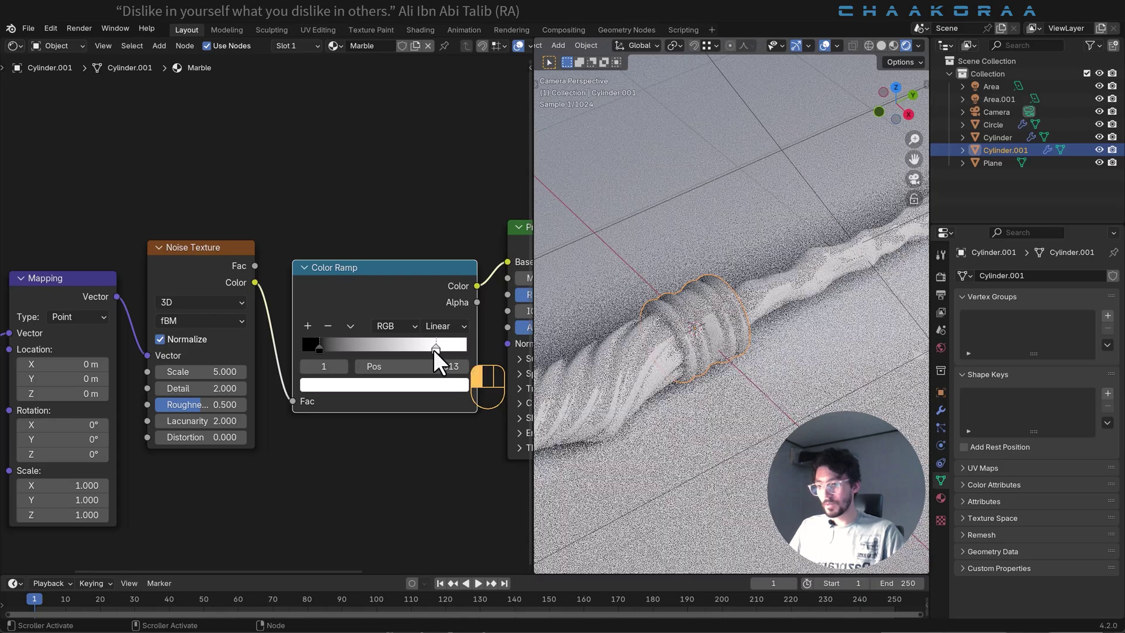
scroll(707, 343, "up", 2)
middle_click_drag(687, 353, 728, 354, "shift")
left_click_drag(321, 349, 347, 349)
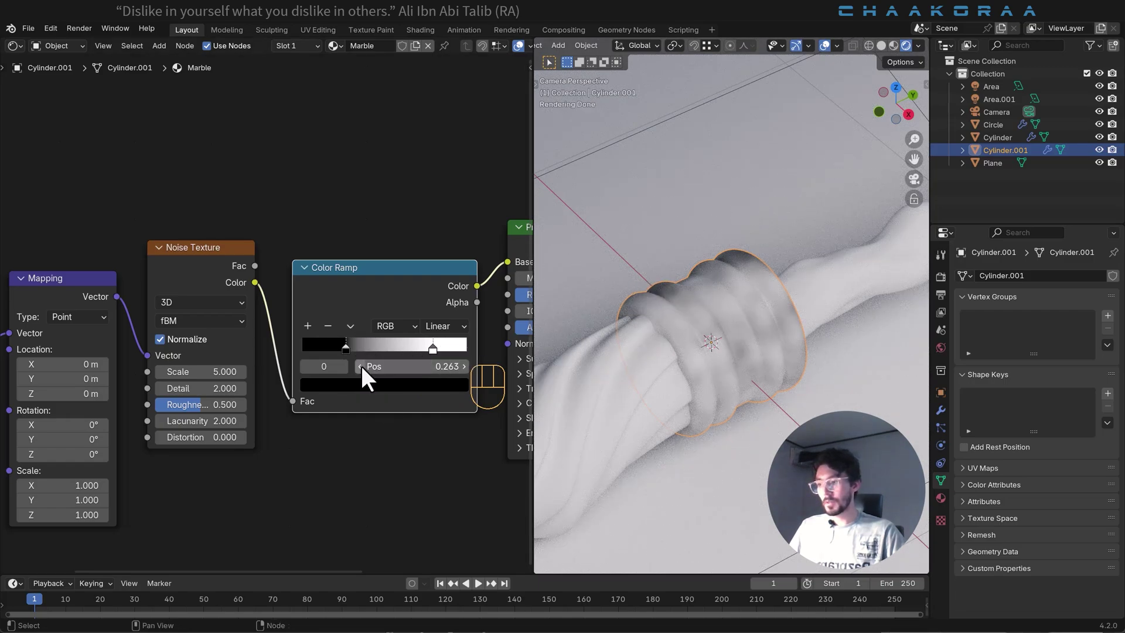
Step: Set the Noise Texture to Scale 9.6, Detail 15 and Roughness 0.572
double_click(199, 371)
type("10.7")
key("Return")
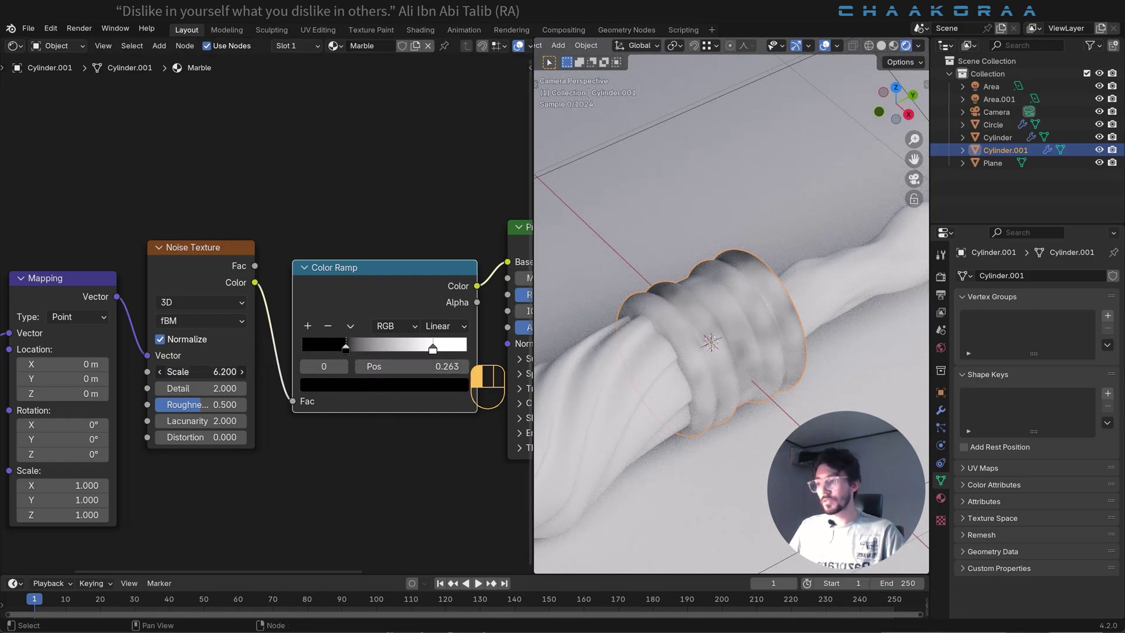
left_click_drag(201, 371, 200, 371)
scroll(199, 372, "down", 6, "ctrl")
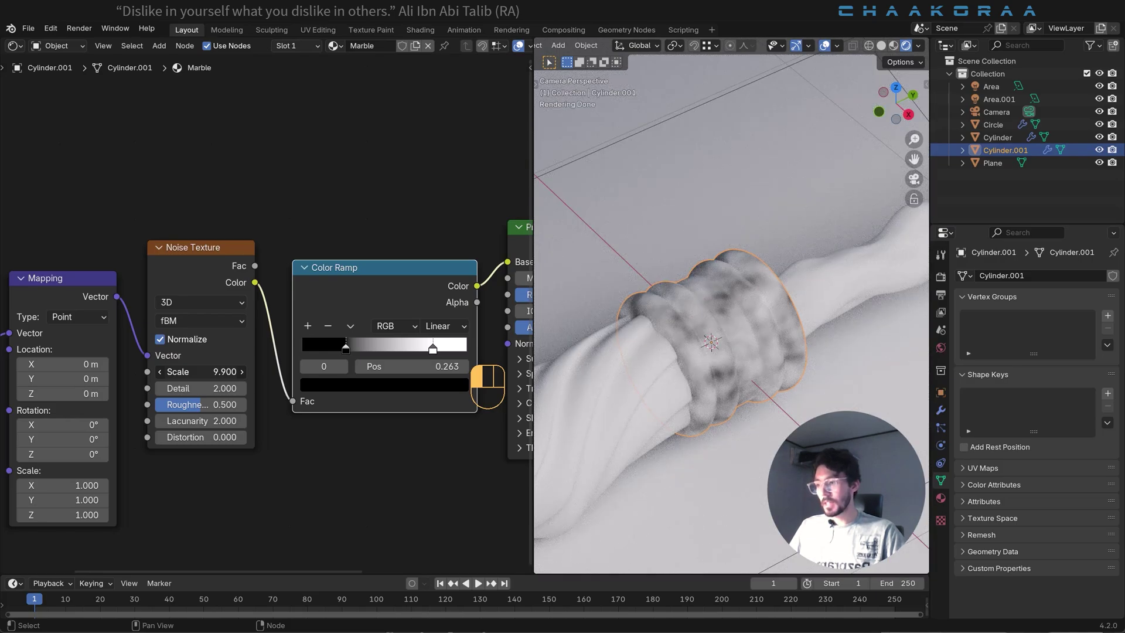
left_click_drag(200, 371, 197, 371)
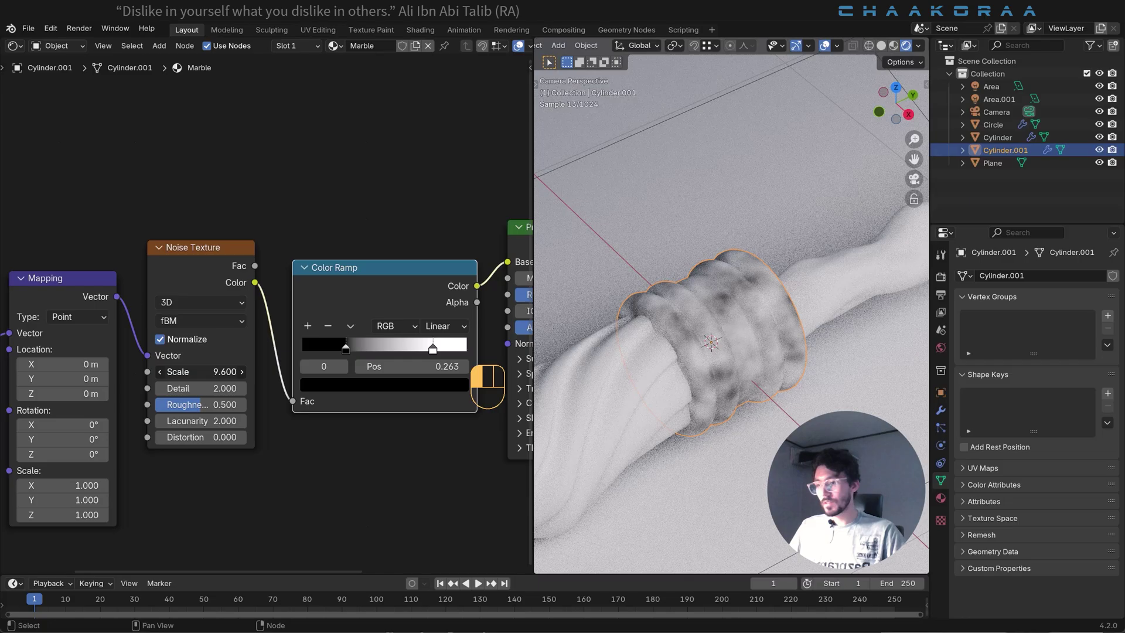
middle_click_drag(208, 397, 226, 399)
scroll(217, 389, "up", 6)
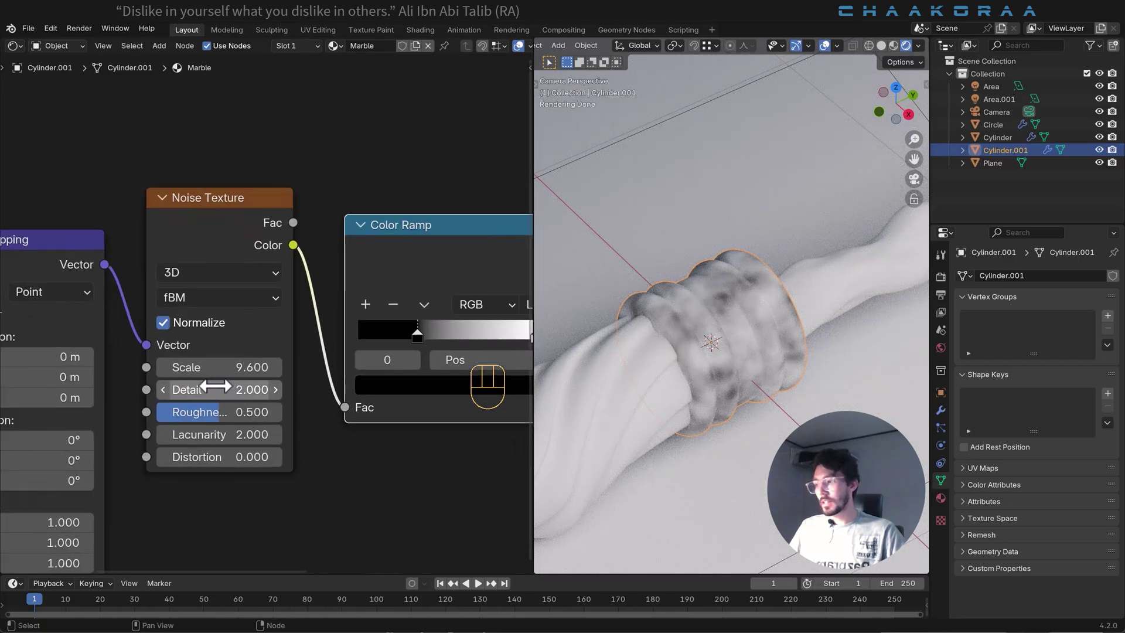
left_click_drag(191, 404, 268, 404)
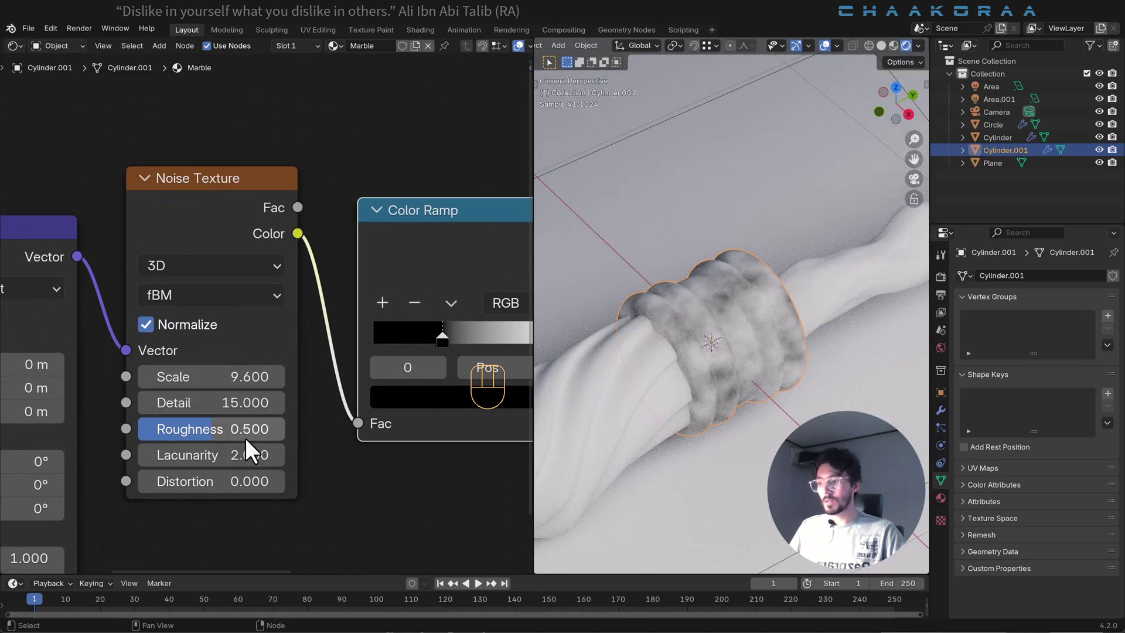
middle_click_drag(245, 438, 235, 392)
left_click_drag(234, 392, 253, 391)
middle_click_drag(414, 407, 191, 432)
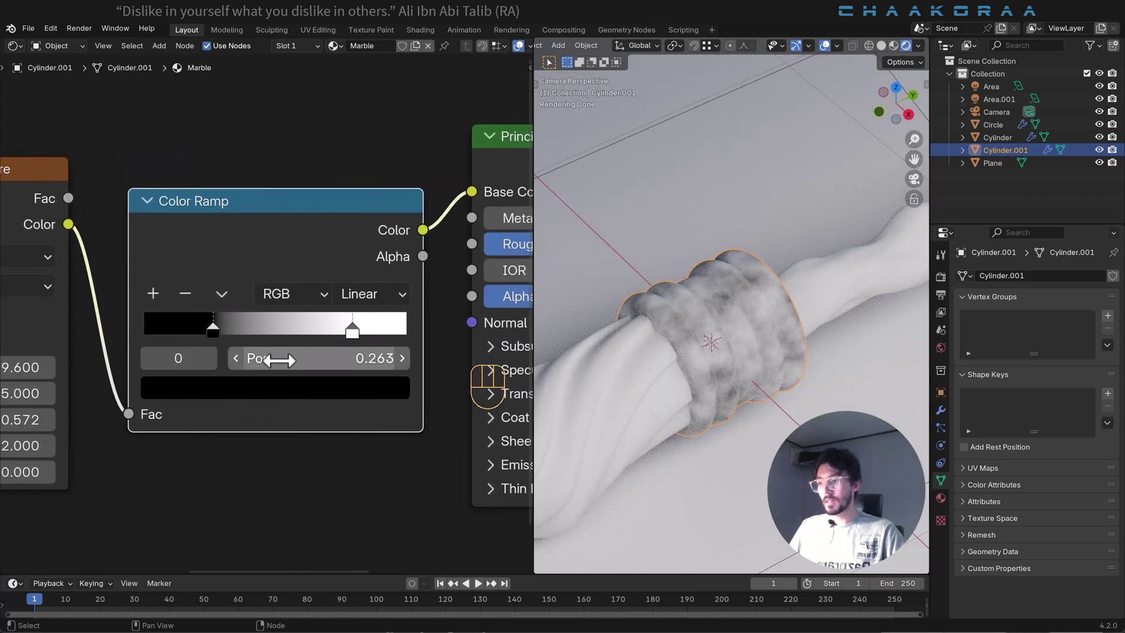
Step: Set the ramp's dark stop to olive-brown and its light stop to warm off-white (Hue 0.079, Saturation 0.095)
left_click(232, 384)
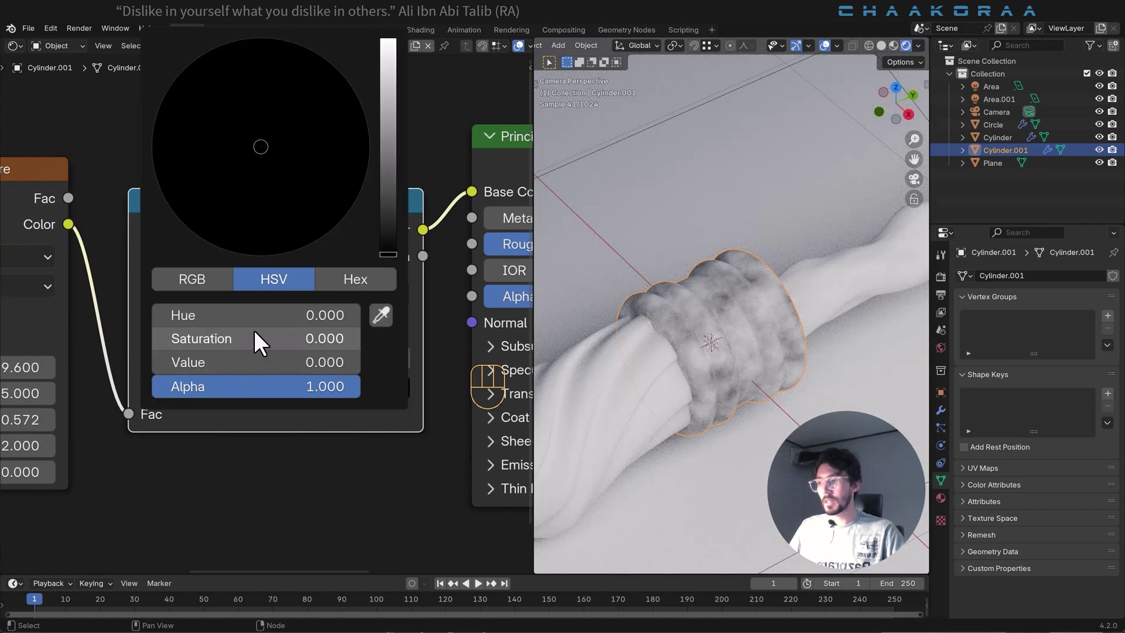
left_click_drag(388, 238, 388, 142)
left_click_drag(267, 153, 231, 174)
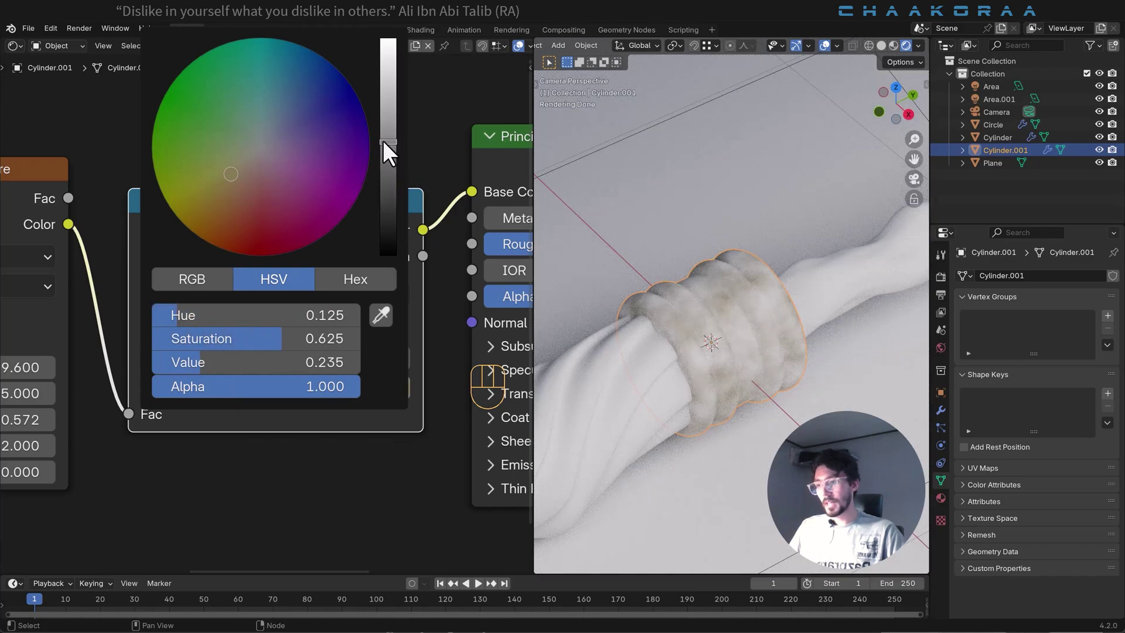
left_click_drag(383, 141, 385, 134)
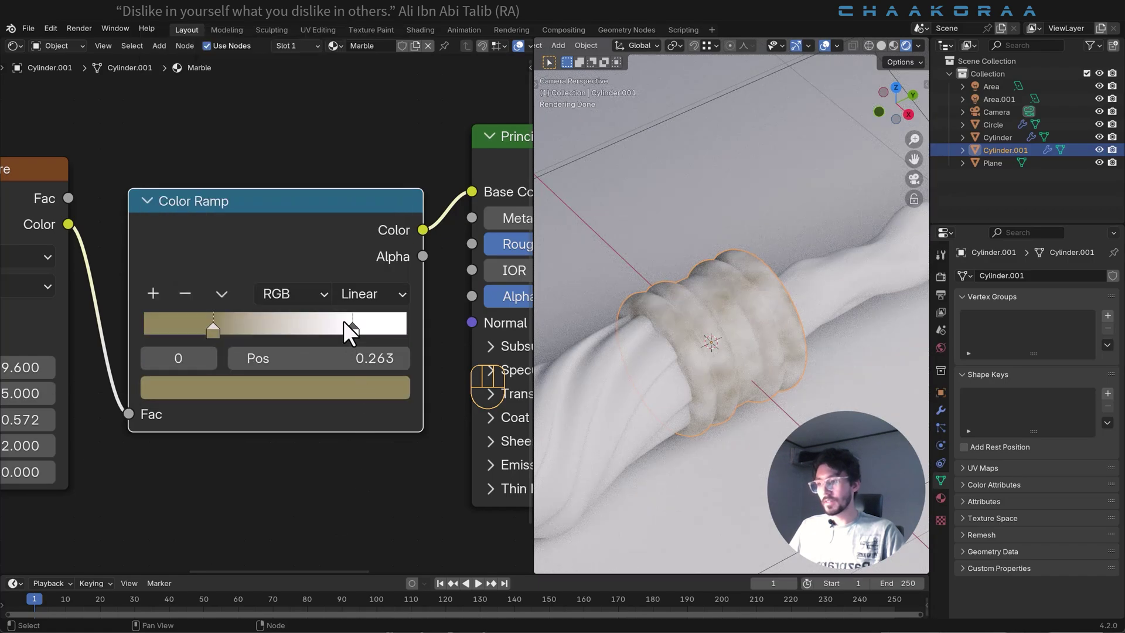
left_click(351, 330)
left_click(322, 384)
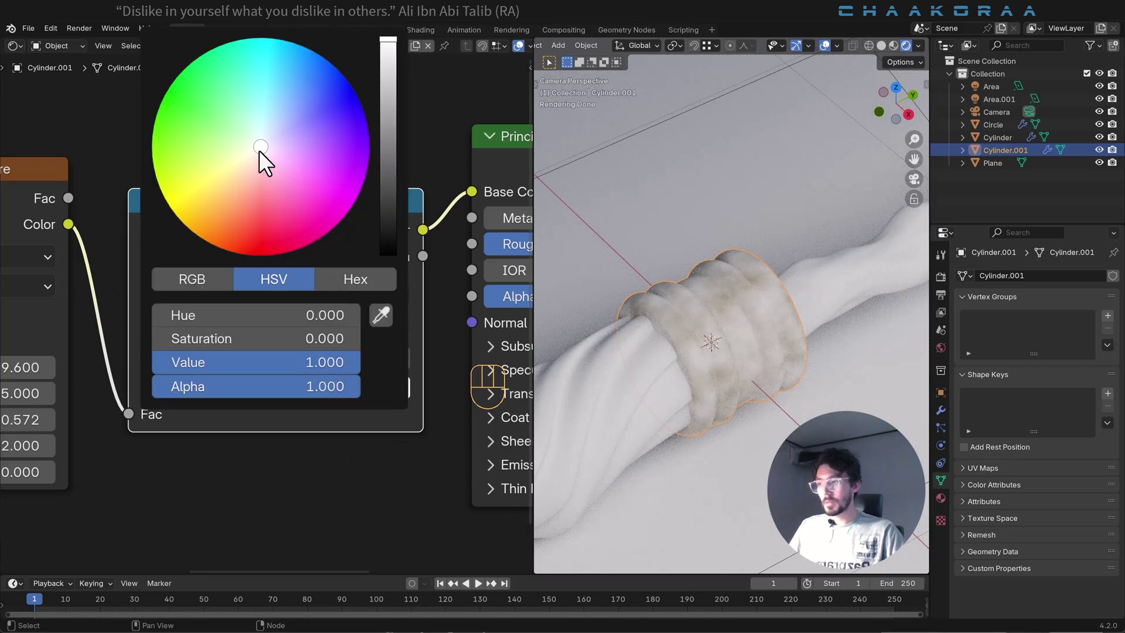
left_click_drag(259, 150, 254, 159)
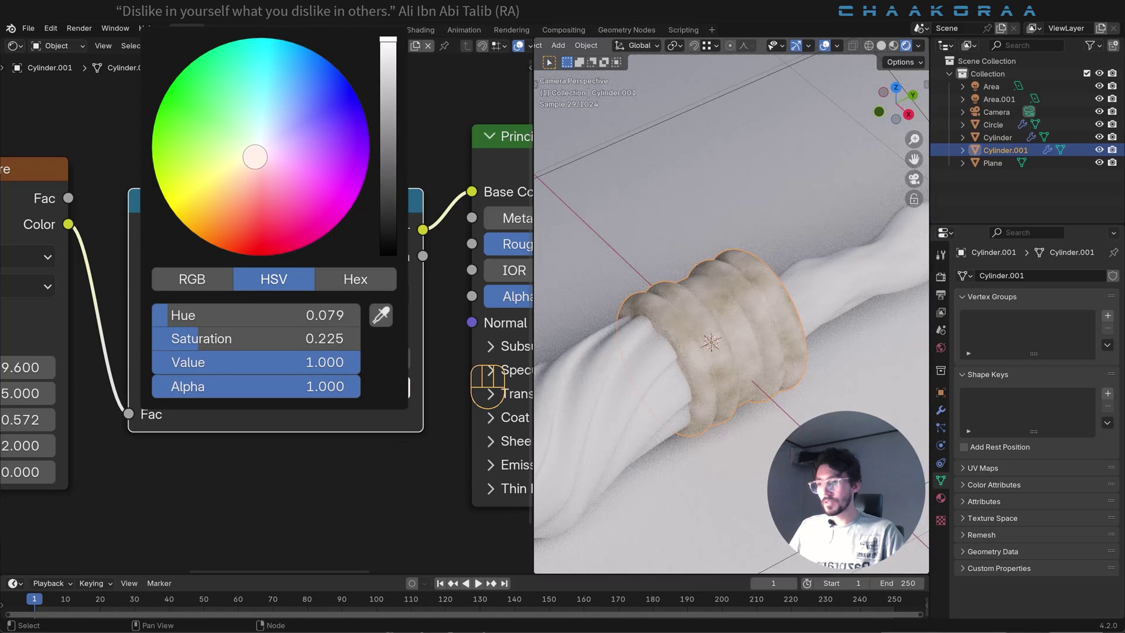
left_click(249, 388)
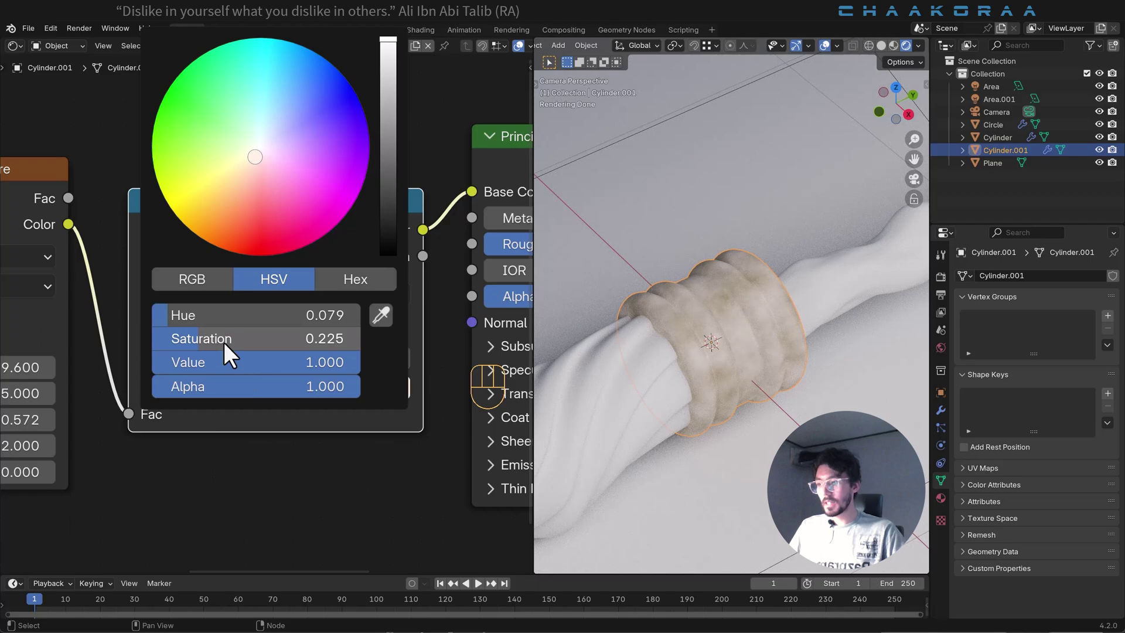
left_click_drag(223, 340, 186, 340)
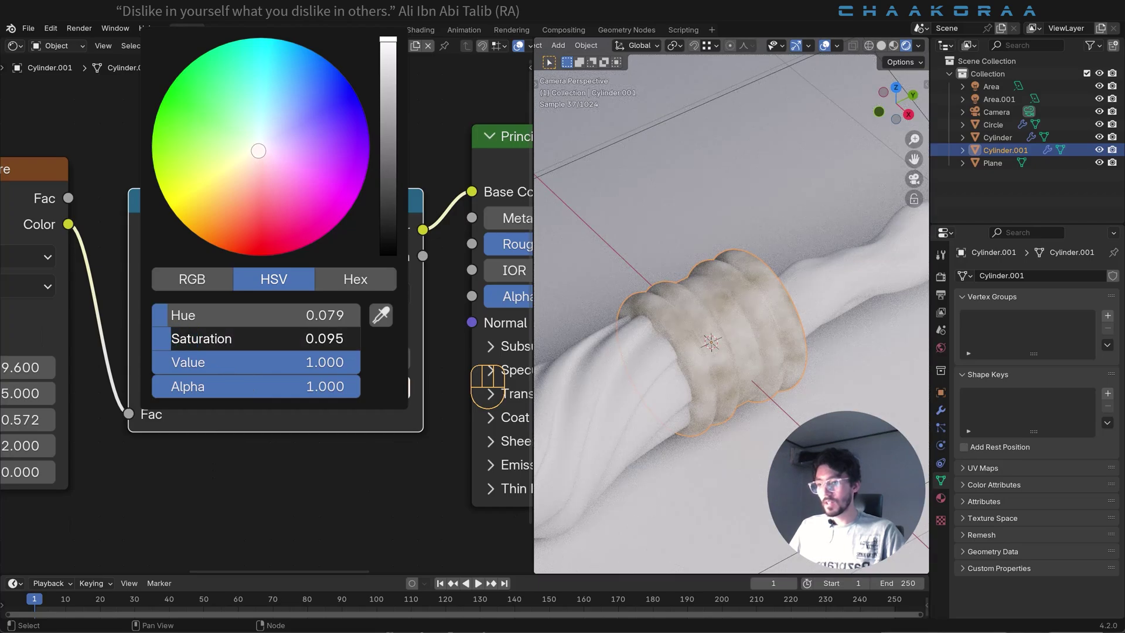
Step: Move the texture nodes left of the ramp further up-left
scroll(283, 437, "down", 5)
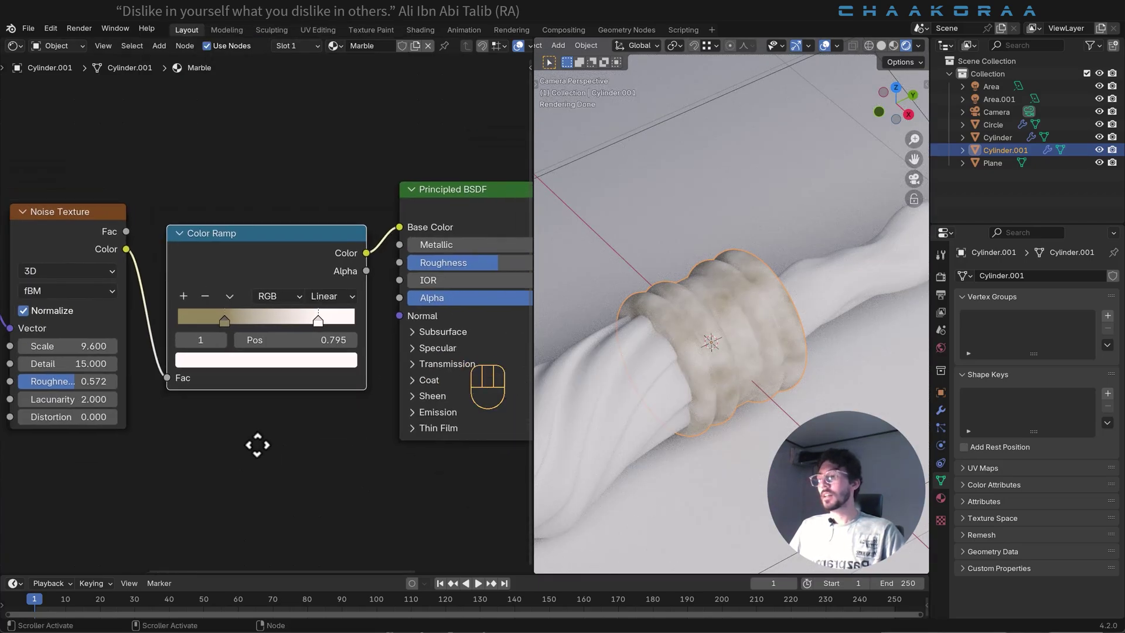
left_click_drag(402, 183, 21, 460)
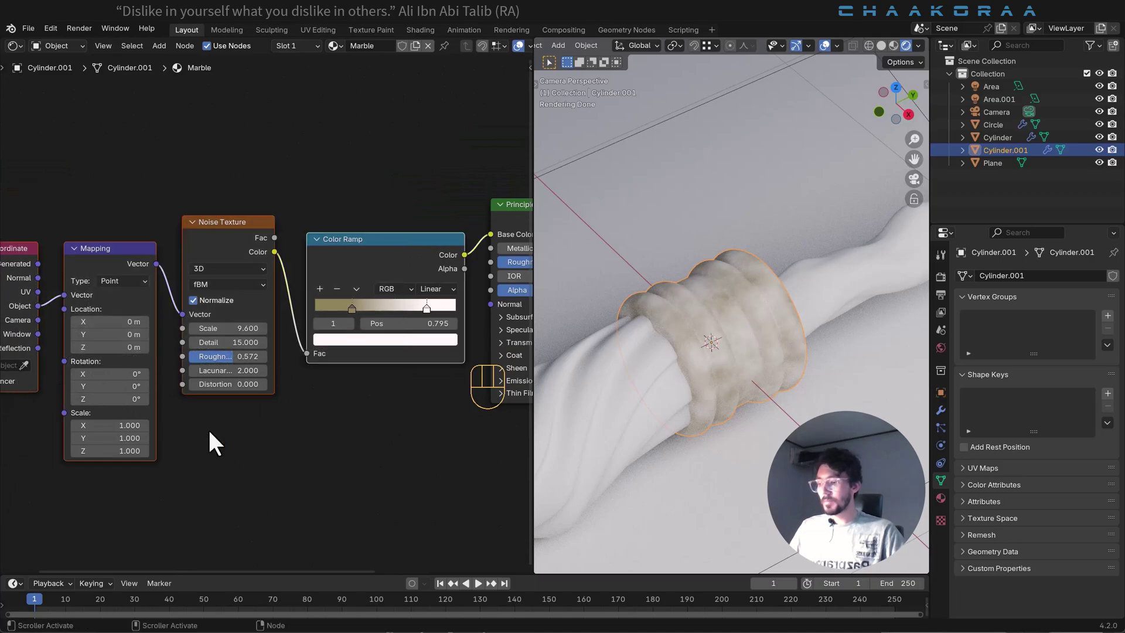
key("g")
left_click(264, 364)
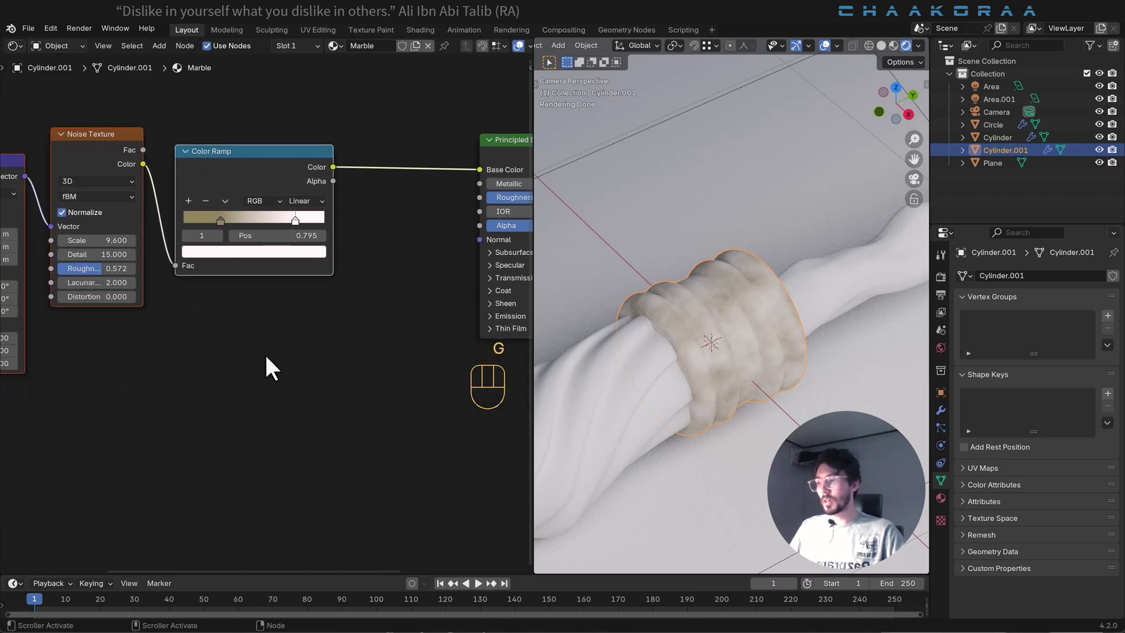
Step: Add a second Color Ramp fed by the first ramp's Color, outputting into Principled Roughness
key("shift+a")
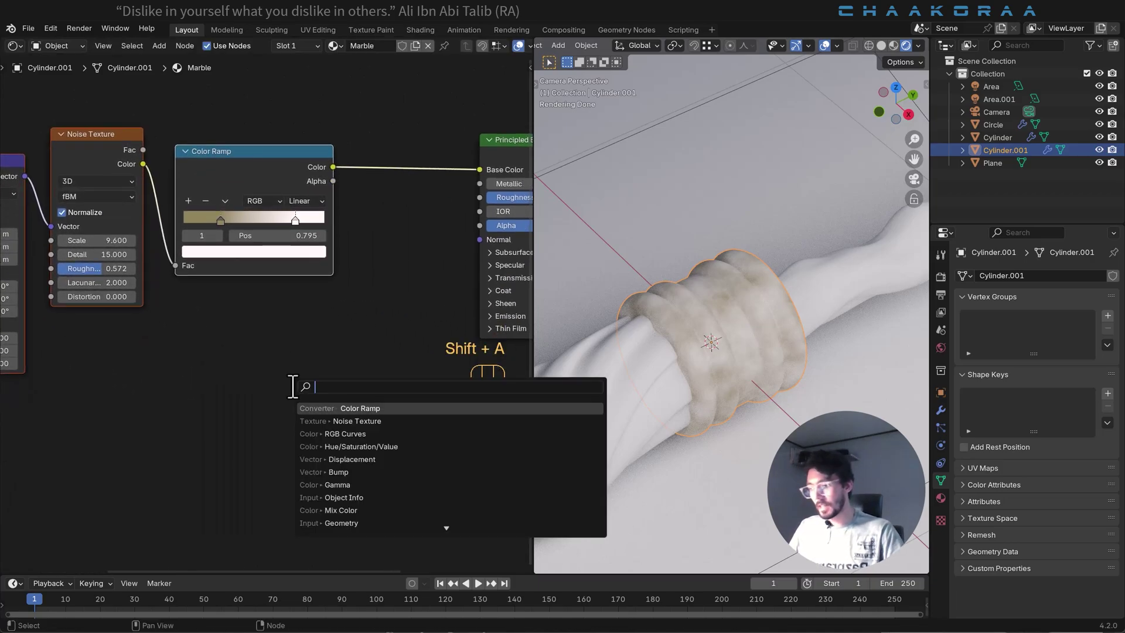
type("col")
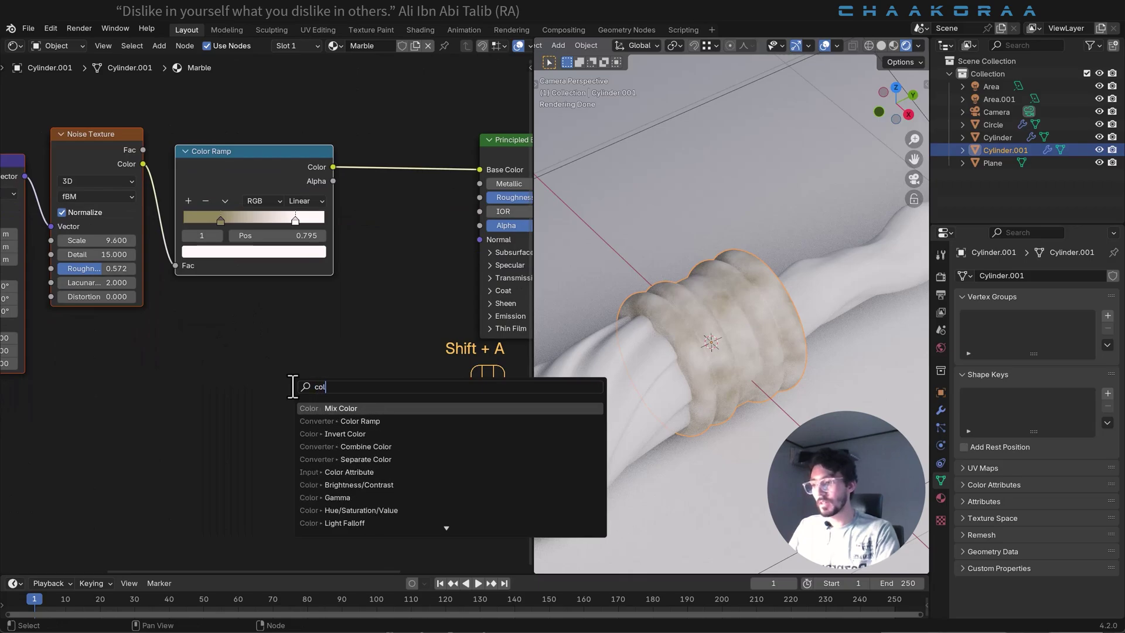
key("Down")
key("Return")
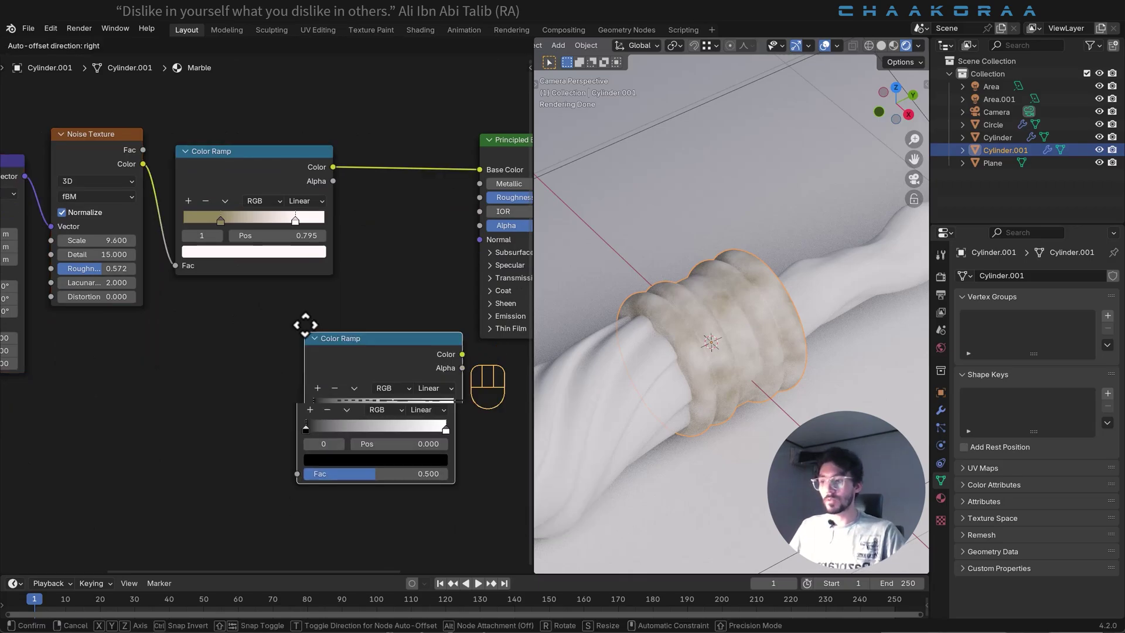
left_click(267, 302)
middle_click_drag(441, 318, 409, 322)
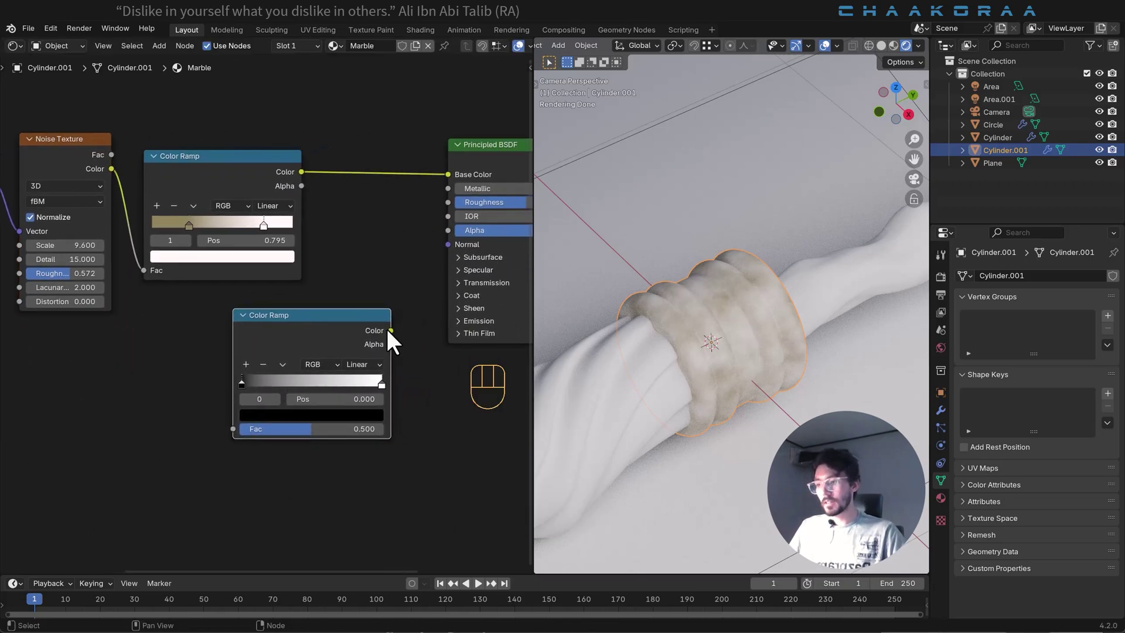
left_click_drag(389, 331, 449, 202)
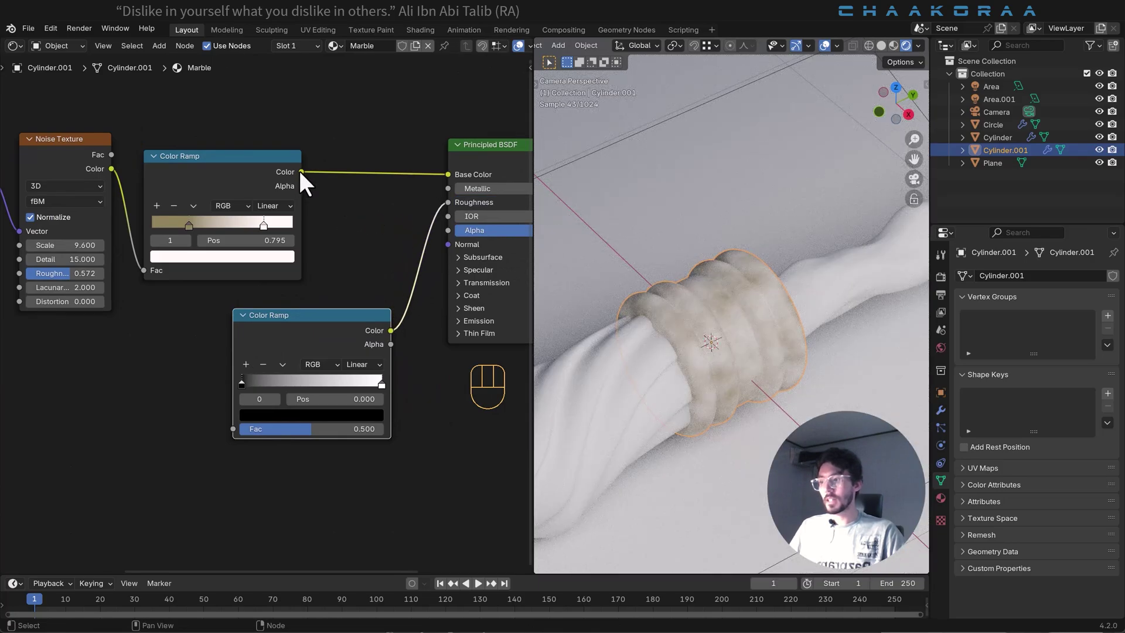
left_click_drag(300, 171, 225, 433)
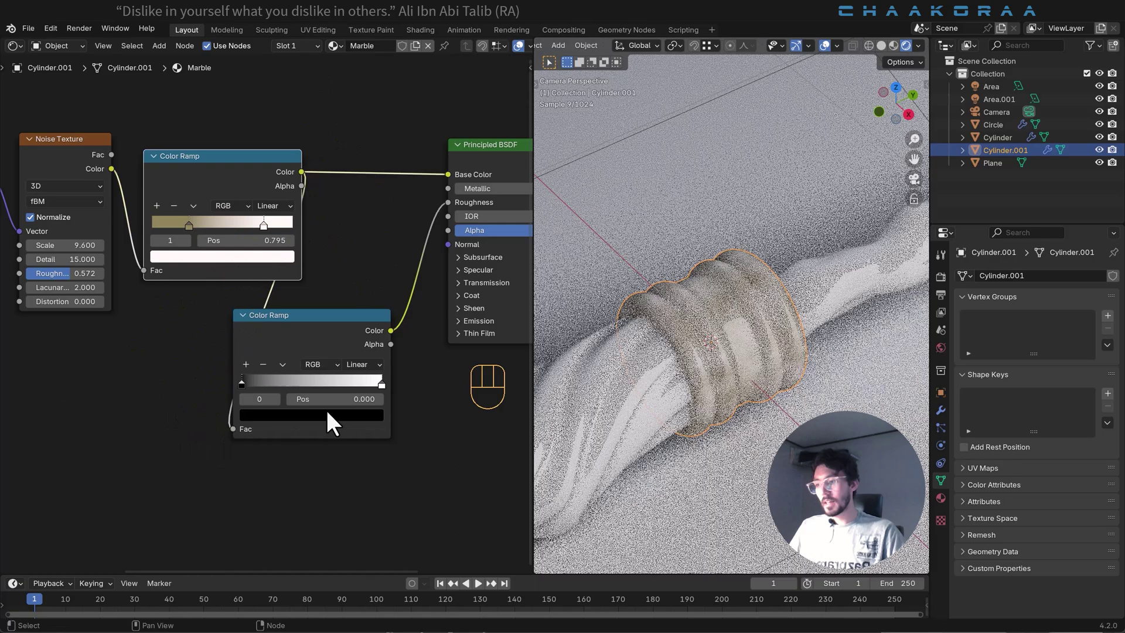
Step: Slide the second ramp's black stop to 0.529
scroll(326, 410, "up", 4)
scroll(786, 345, "up", 2)
middle_click_drag(785, 345, 734, 395)
scroll(743, 330, "up", 4)
scroll(743, 330, "up", 5)
left_click_drag(232, 410, 358, 405)
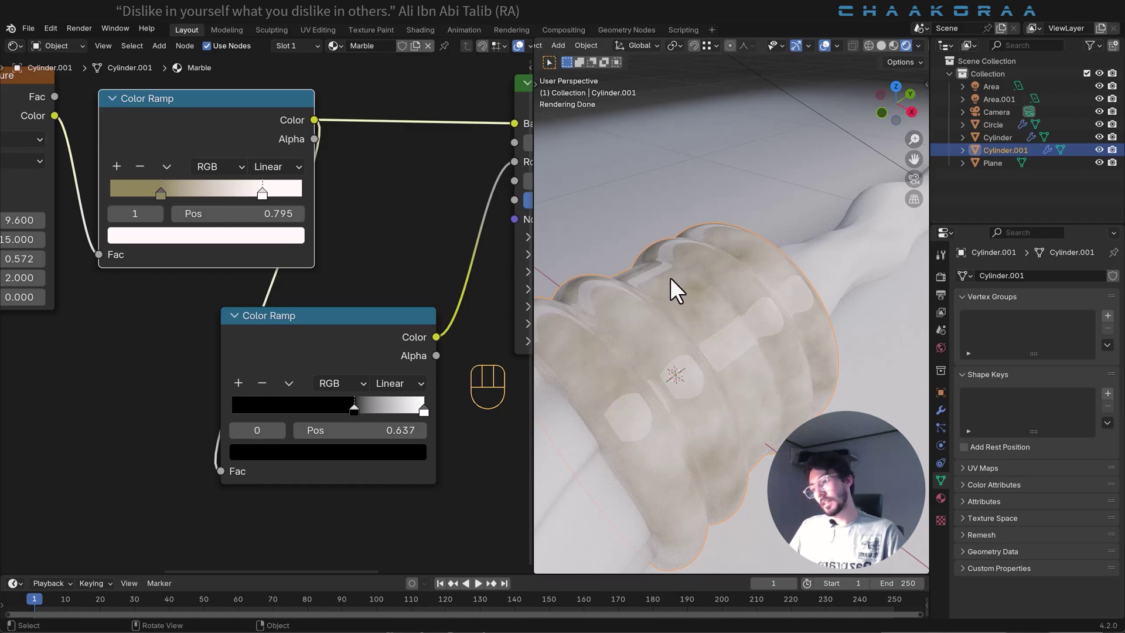
middle_click_drag(672, 278, 715, 293, "shift")
mouse_move(353, 407)
left_mouse_down()
mouse_move(324, 409)
mouse_move(336, 409)
left_mouse_up()
scroll(364, 402, "down", 3)
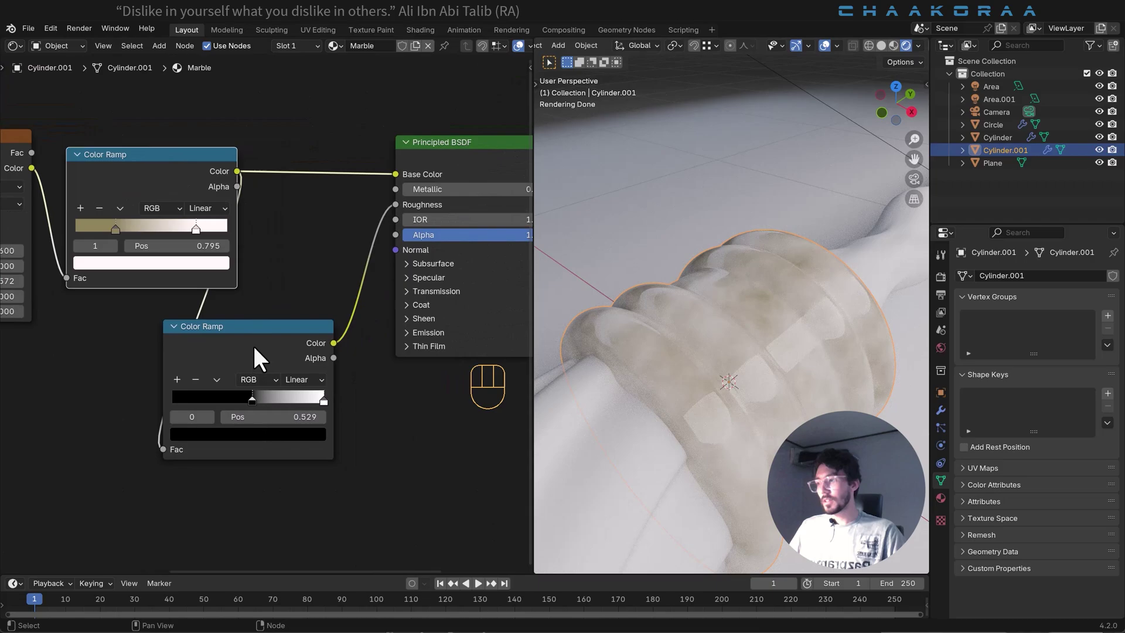
Step: Add a Bump node and connect its Normal to the Principled BSDF's Normal input
key("shift+a")
left_click(288, 339)
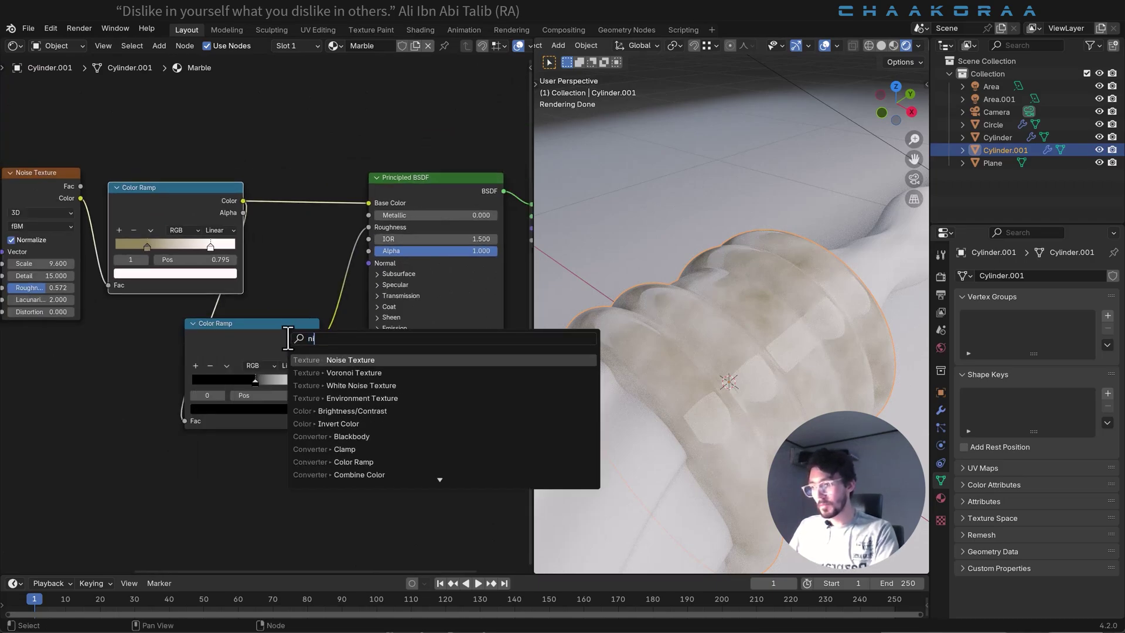
type("bu")
key("Return")
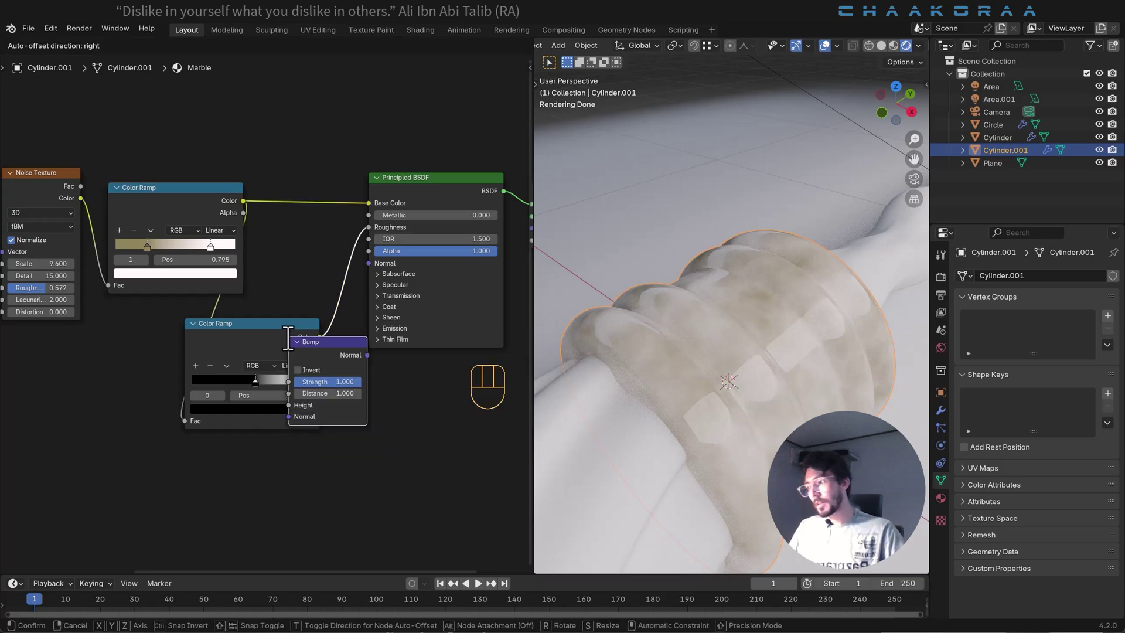
left_click(273, 458)
left_click_drag(290, 468, 359, 262)
Step: Rearrange the nodes, shifting the left-hand group, second Color Ramp and Bump node
left_click_drag(286, 322, 309, 303)
middle_click_drag(275, 224, 470, 209)
left_click_drag(427, 139, 42, 281)
key("g")
left_click(193, 300)
middle_click_drag(338, 352, 242, 310)
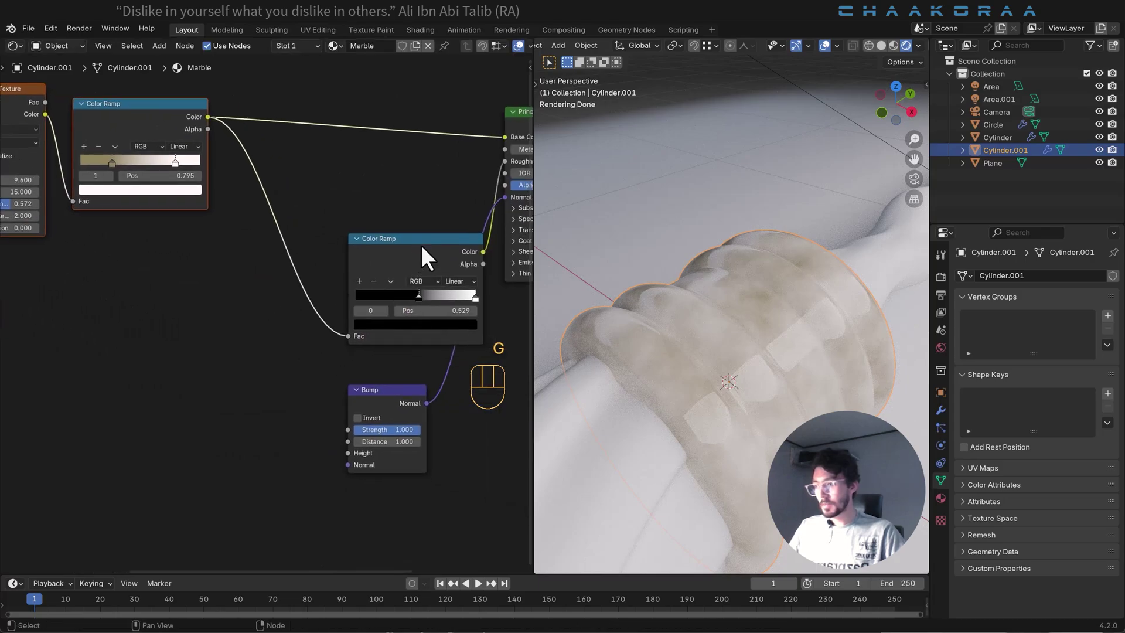
left_click_drag(420, 242, 352, 181)
left_click_drag(402, 392, 297, 332)
Step: Link the Noise Texture's Color output into the Bump node's Height
middle_click_drag(297, 325, 350, 335)
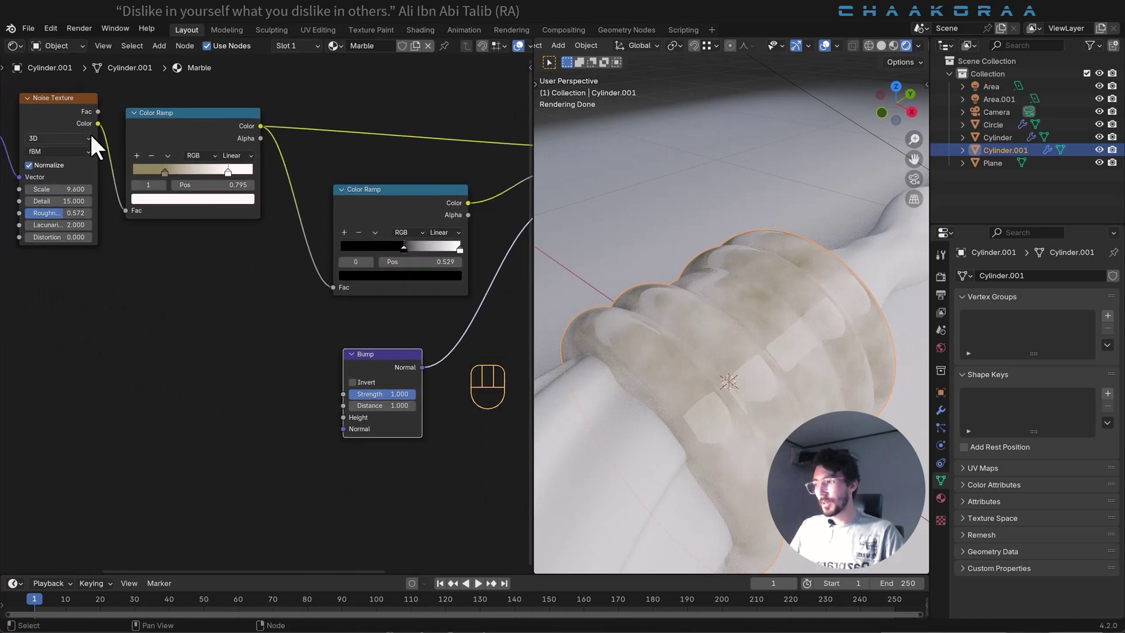
middle_click_drag(104, 163, 132, 187)
left_click_drag(124, 146, 372, 441)
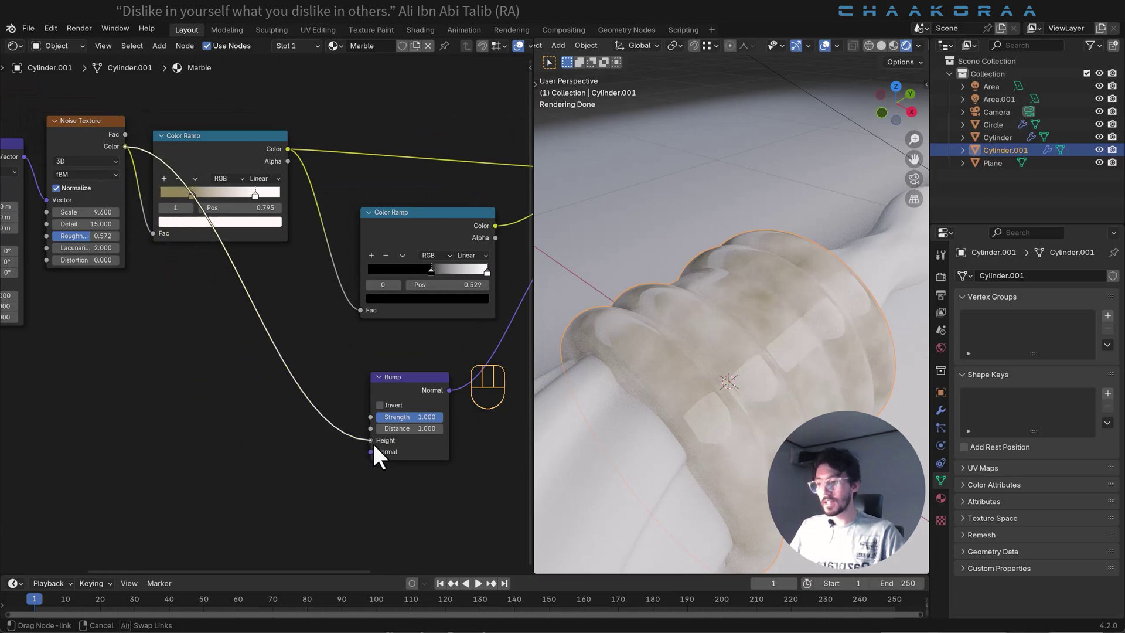
middle_click_drag(424, 435, 241, 410)
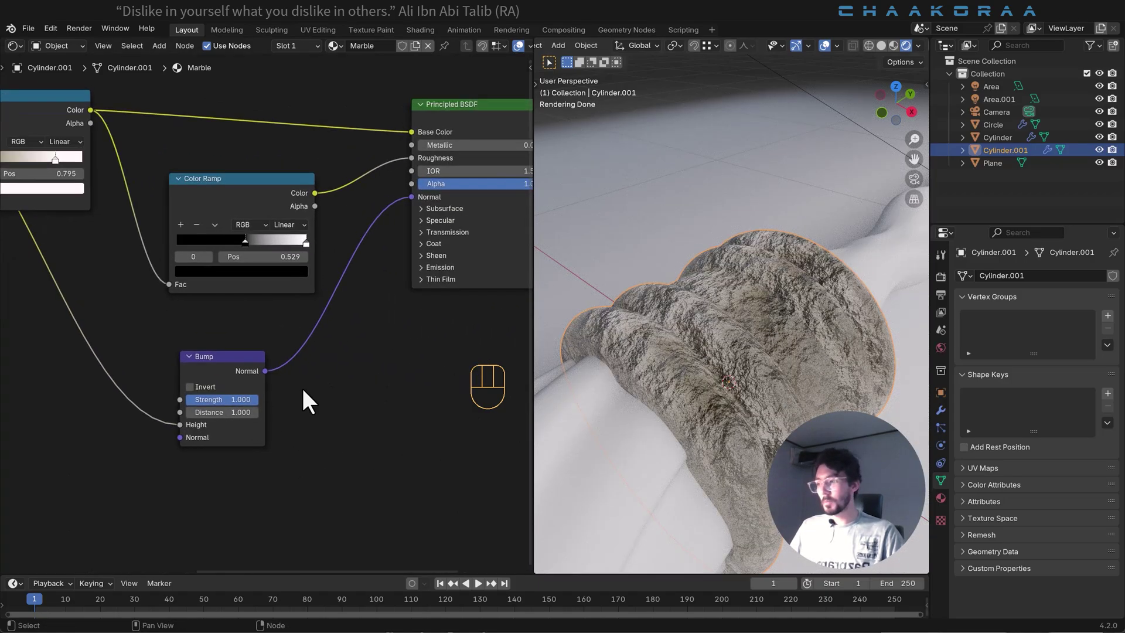
scroll(281, 329, "up", 5)
Step: Lower the Bump node's strength to roughly 0.08
left_click_drag(343, 303, 208, 305)
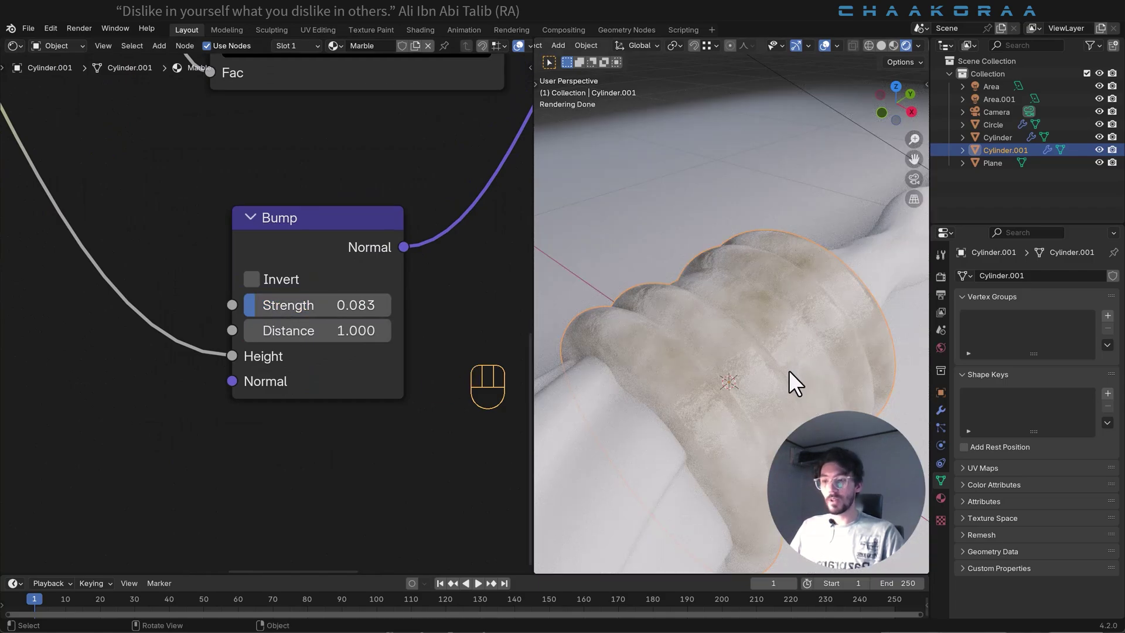
middle_click_drag(789, 370, 792, 353, "ctrl")
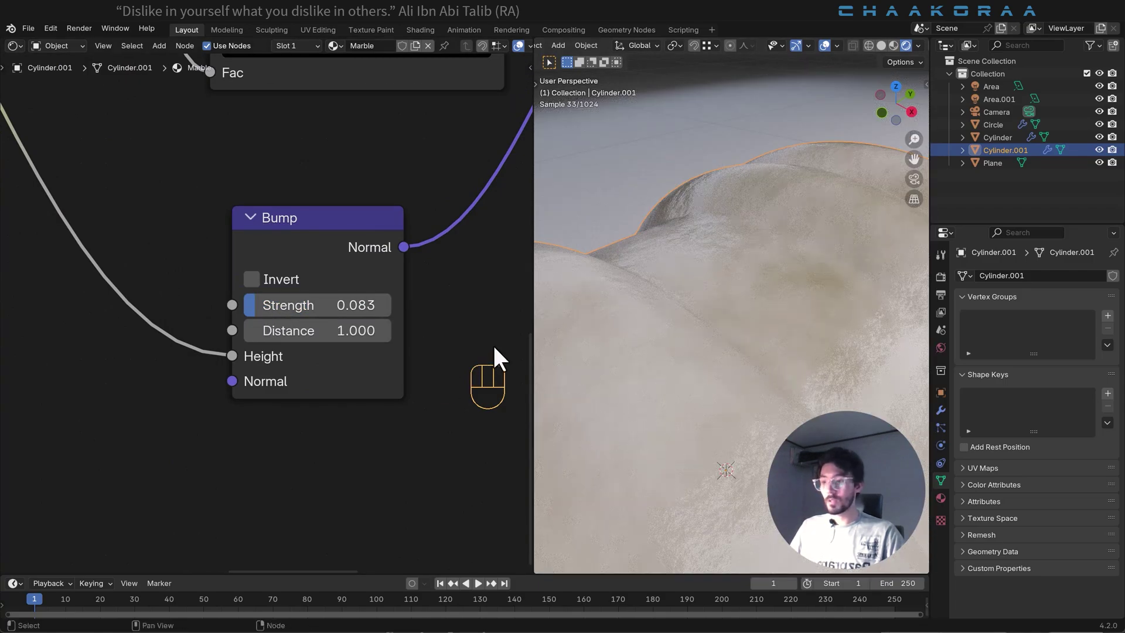
scroll(271, 339, "up", 2)
left_click_drag(265, 304, 249, 303, "shift")
left_click(258, 303)
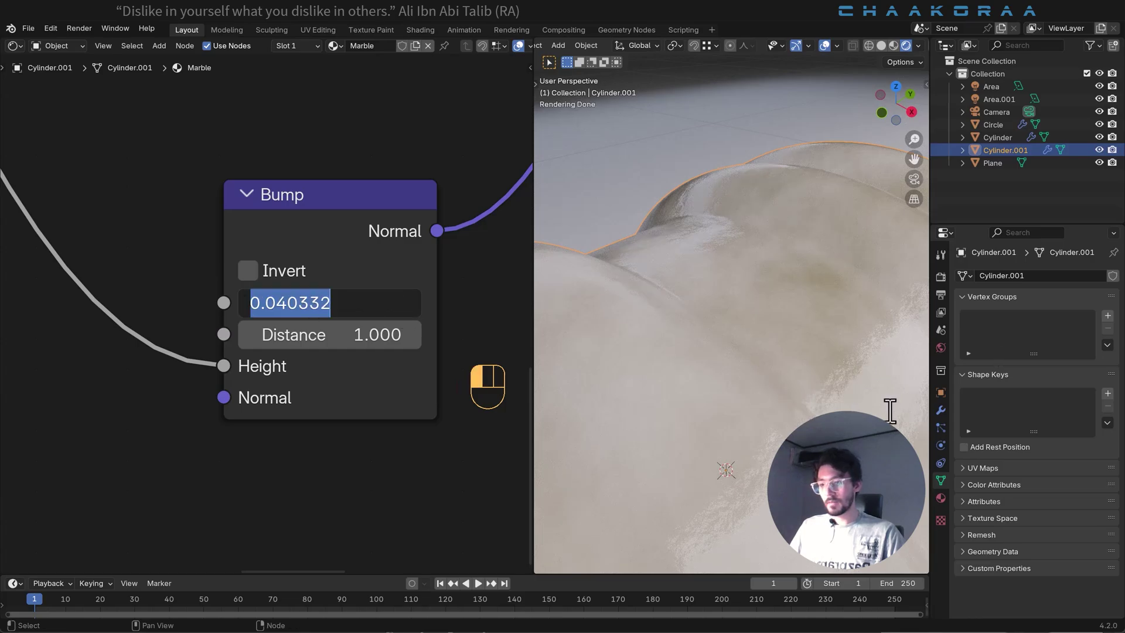
left_click(263, 468)
scroll(146, 194, "down", 4)
Step: Set the Noise Texture's roughness to 0.551
middle_click_drag(82, 67, 412, 429)
middle_click_drag(164, 293, 478, 303)
scroll(270, 302, "up", 3)
left_click_drag(334, 325, 336, 322, "shift")
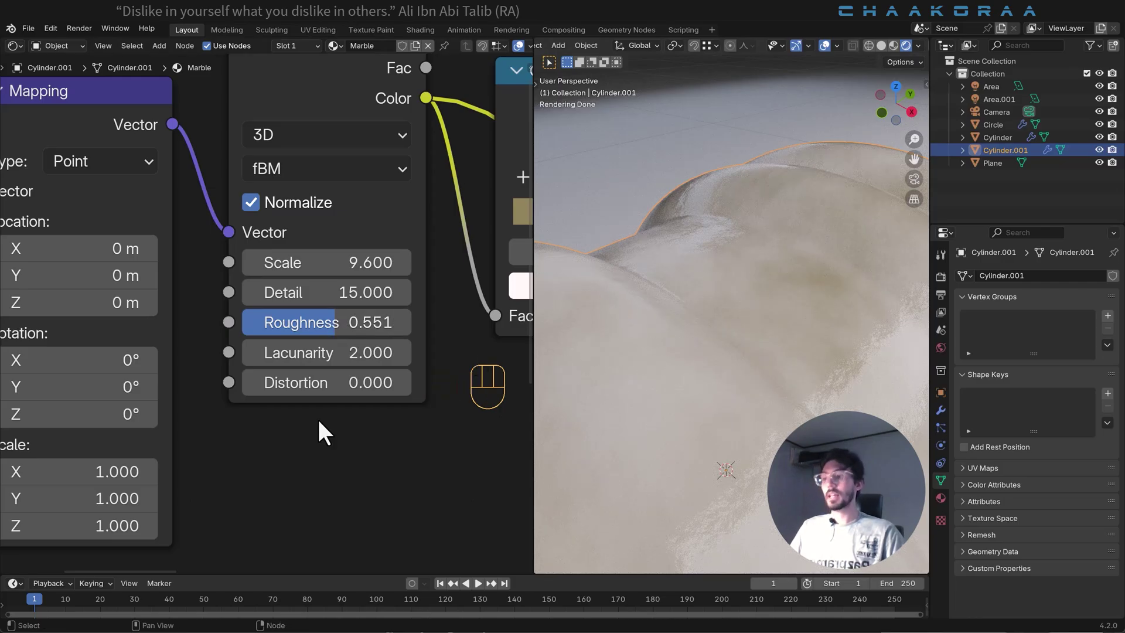
scroll(320, 432, "down", 5)
Step: Orbit and zoom the viewport for a close look at the bone ring
middle_click_drag(430, 489, 366, 422)
scroll(772, 350, "down", 8)
scroll(772, 350, "down", 3)
middle_click_drag(772, 350, 719, 354)
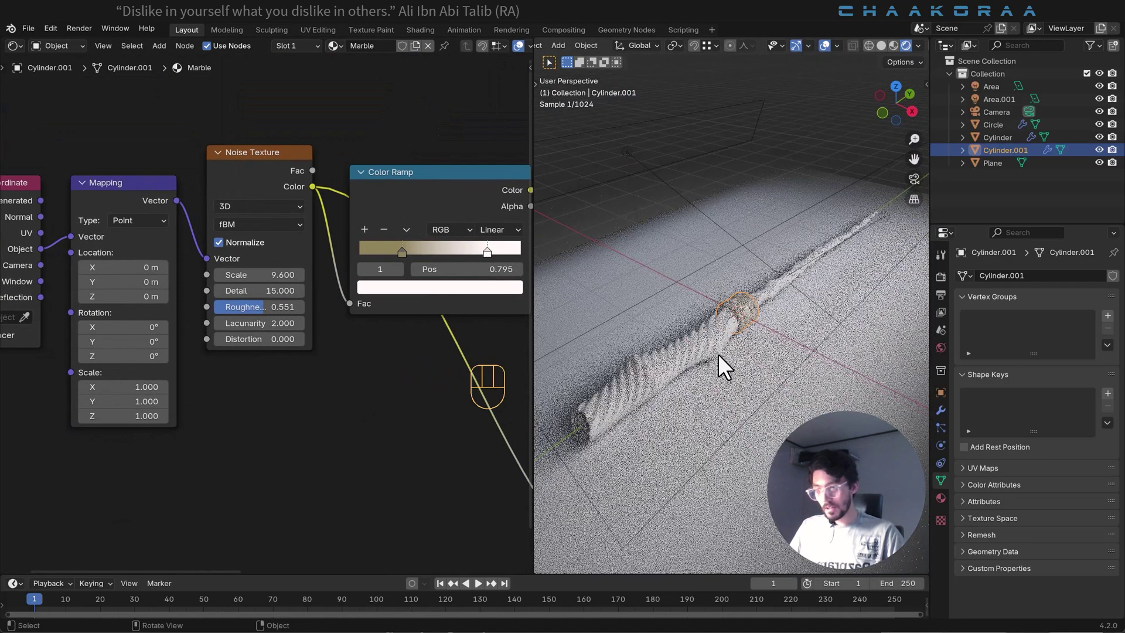
scroll(787, 356, "up", 7)
mouse_move(786, 356)
middle_mouse_down()
mouse_move(785, 329)
mouse_move(799, 366)
middle_mouse_up()
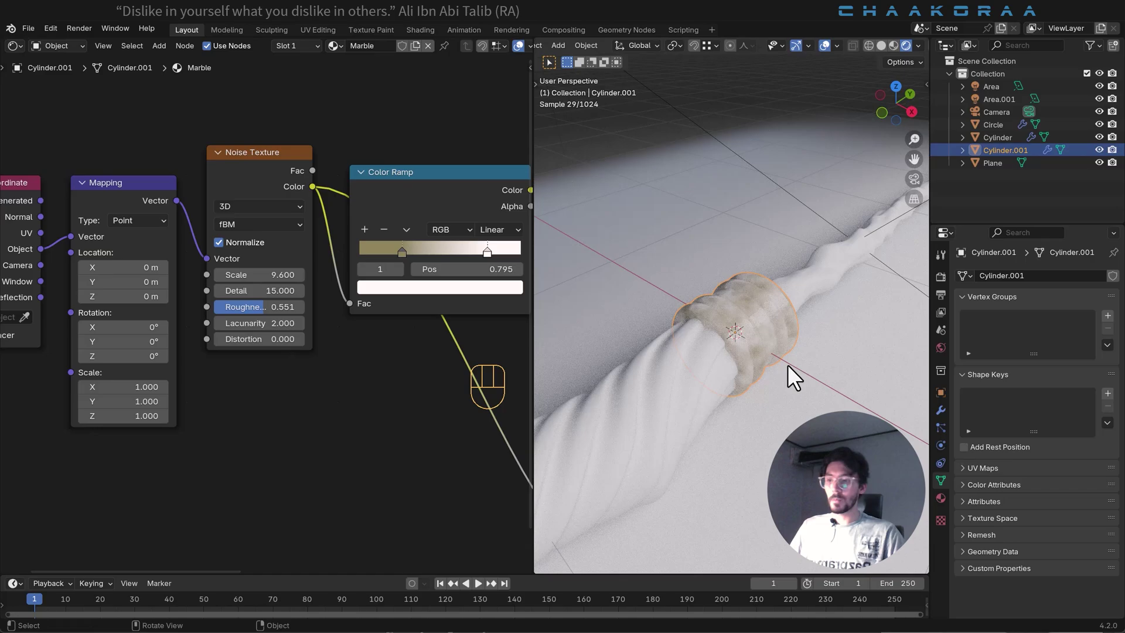
Step: Select the Circle rope handle, create a new material named 'Handle', and frame its nodes
left_click(717, 417)
scroll(701, 387, "down", 5)
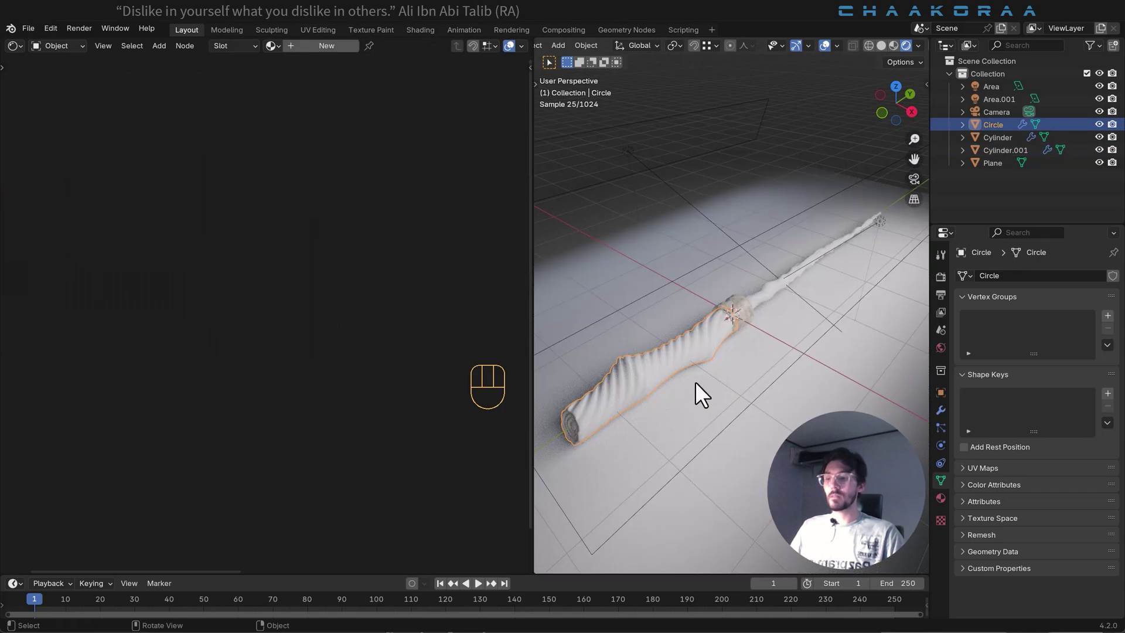
left_click(319, 46)
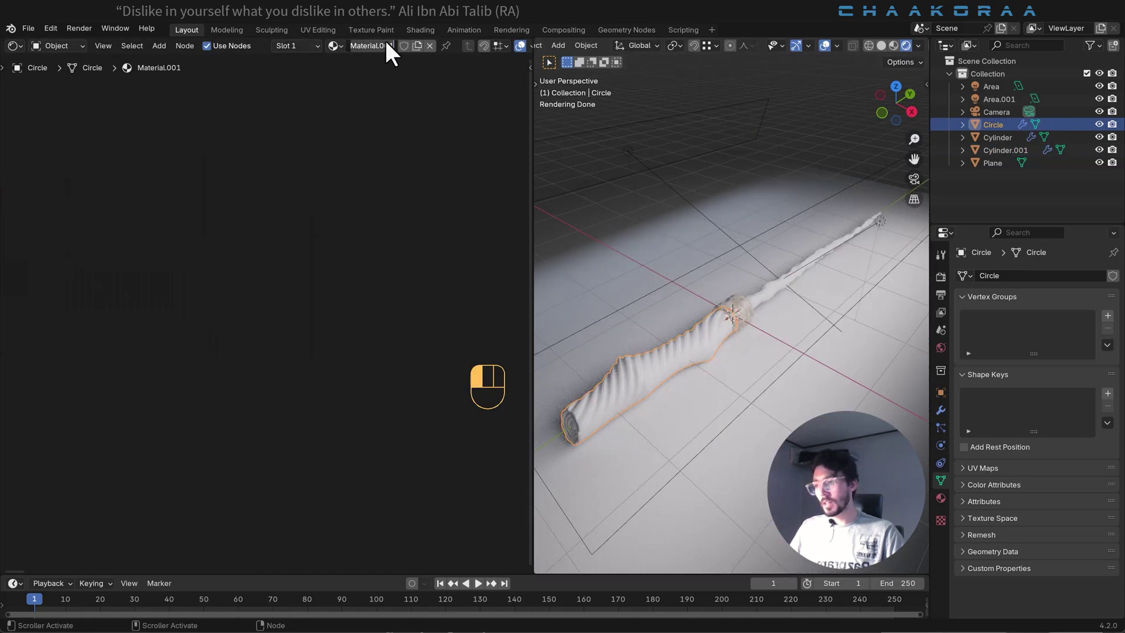
double_click(385, 45)
type("Handle")
key("Return")
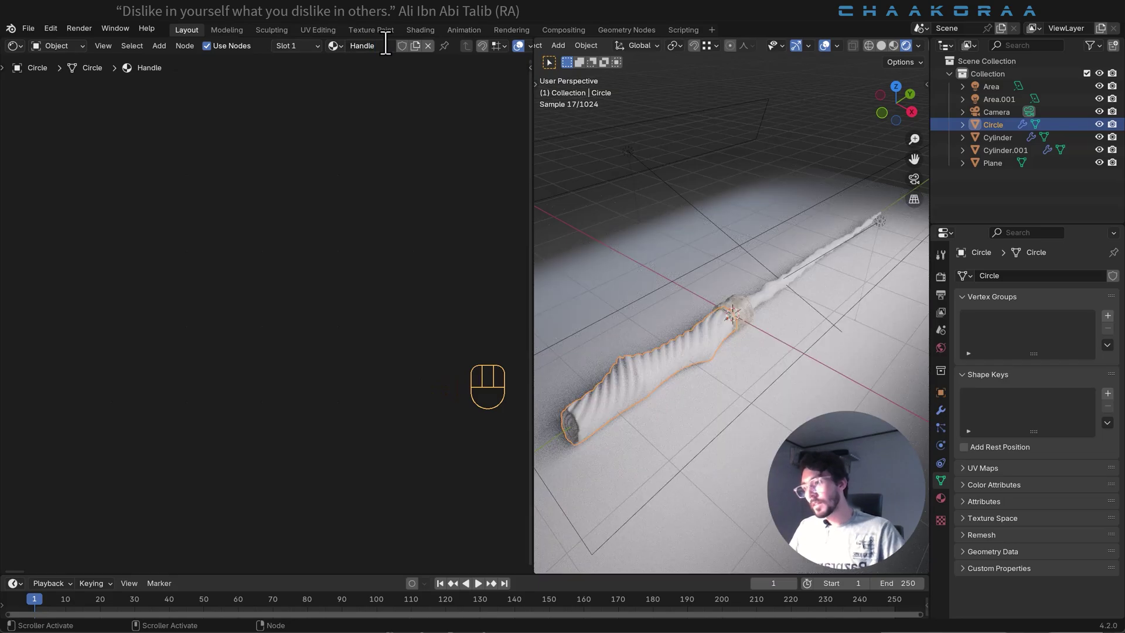
key("Home")
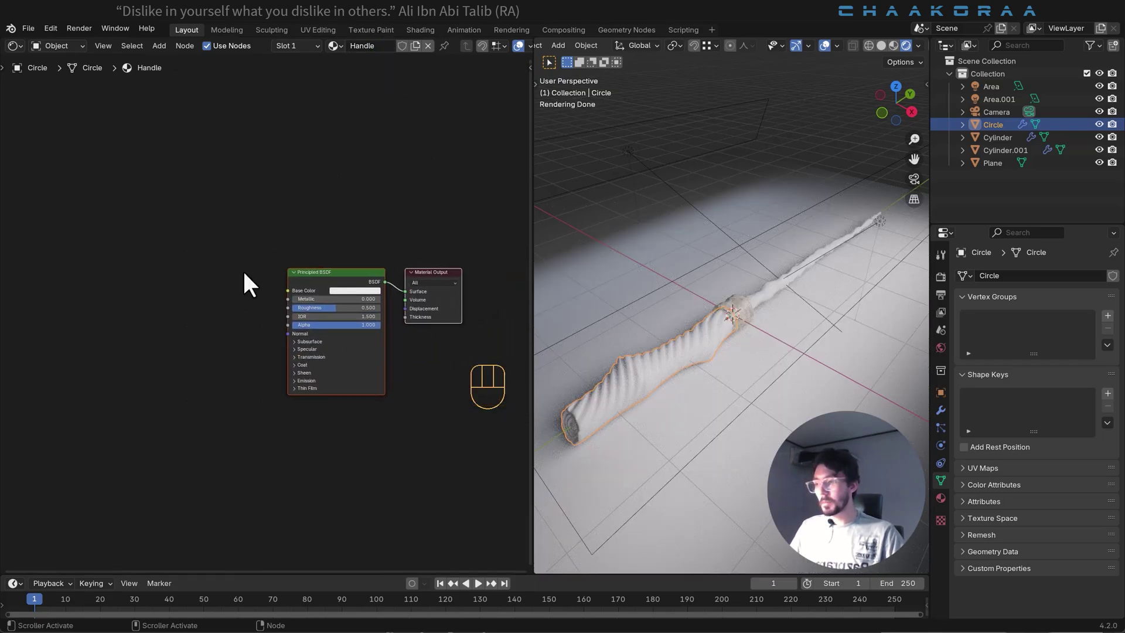
middle_click_drag(279, 279, 208, 276)
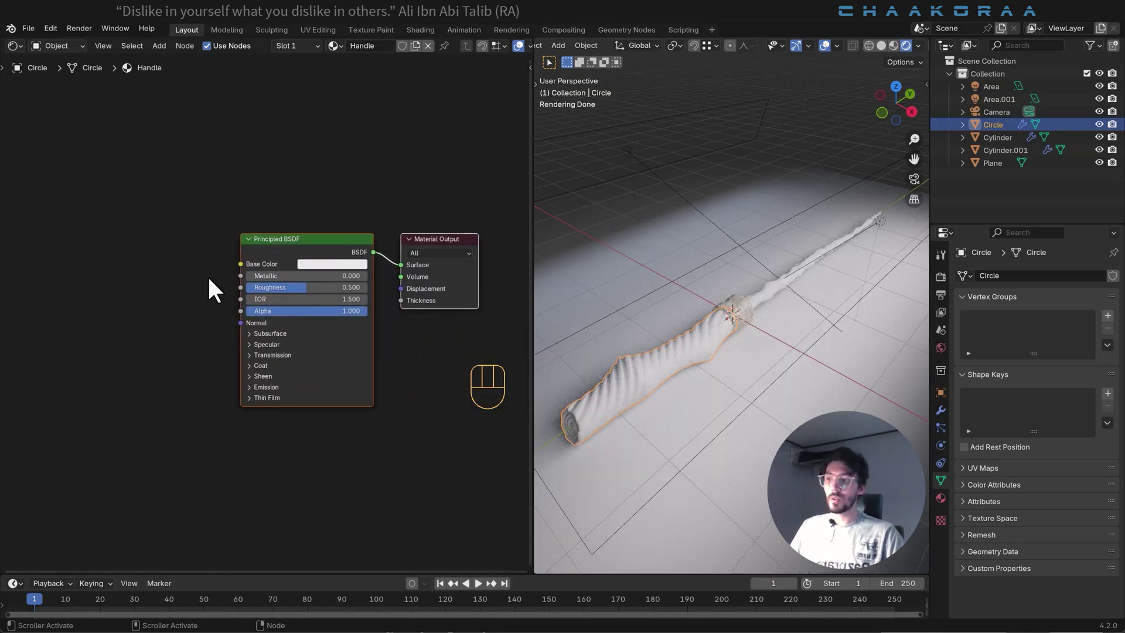
scroll(207, 275, "up", 2)
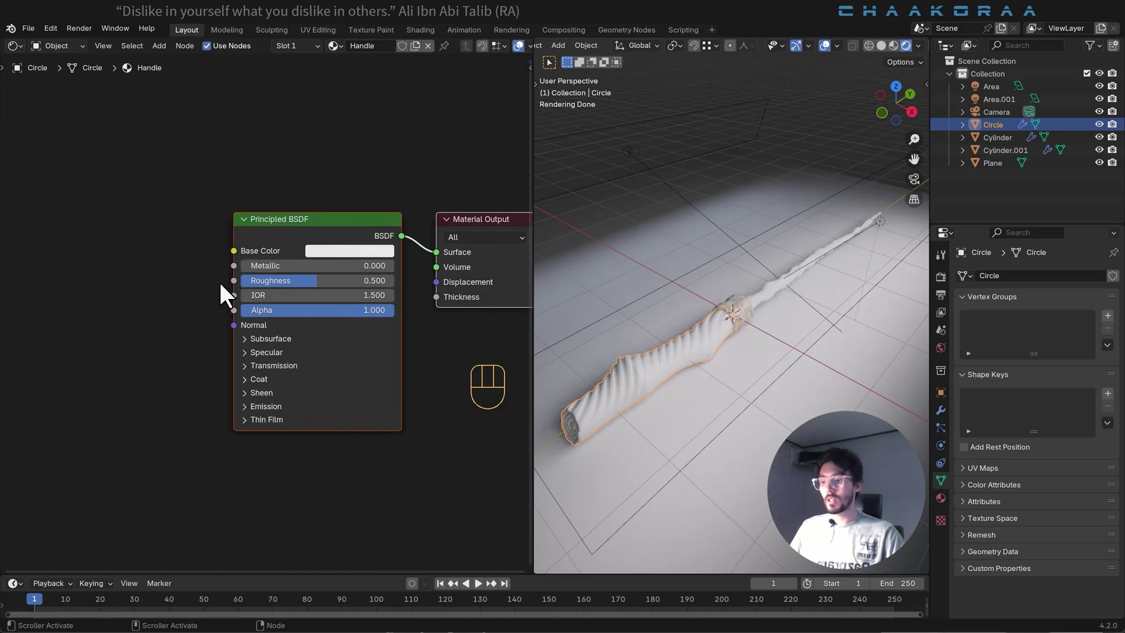
Step: Select dark_wood_diff_4k.jpg, dark_wood_rough_4k.exr and dark_wood_disp_4k.png and drag them toward Blender
left_click(412, 631)
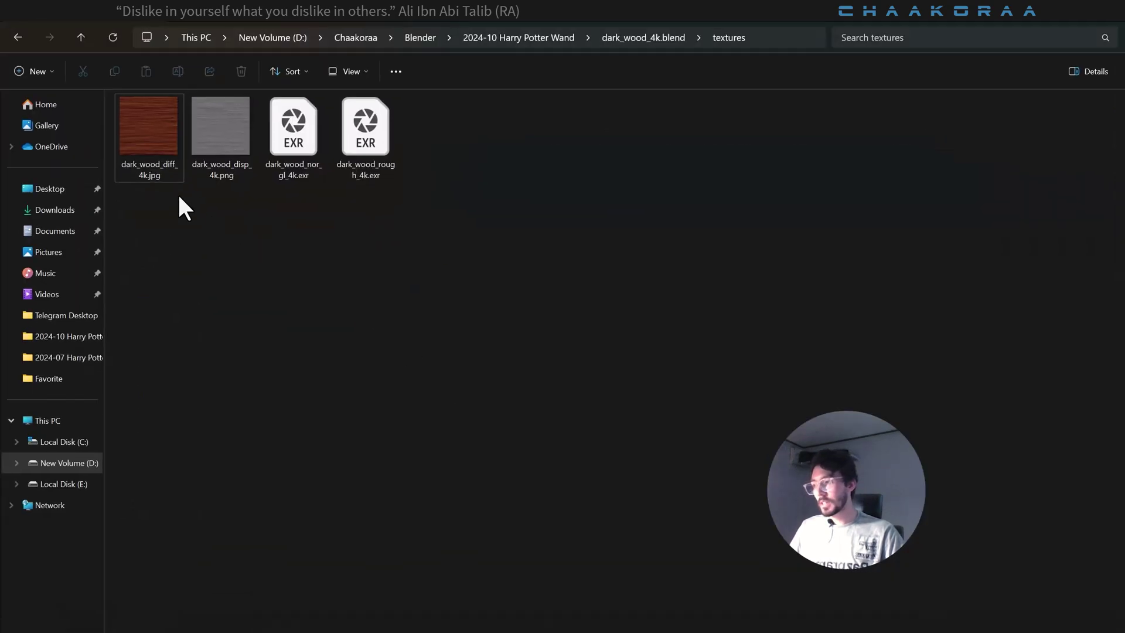
left_click(181, 176)
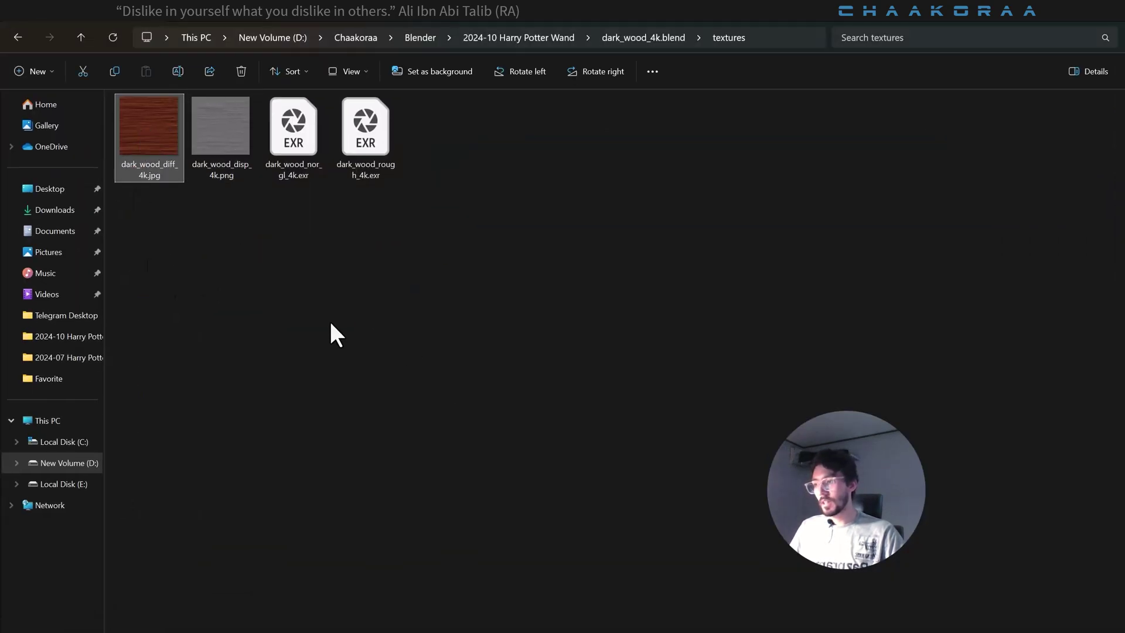
left_click(392, 160, "ctrl")
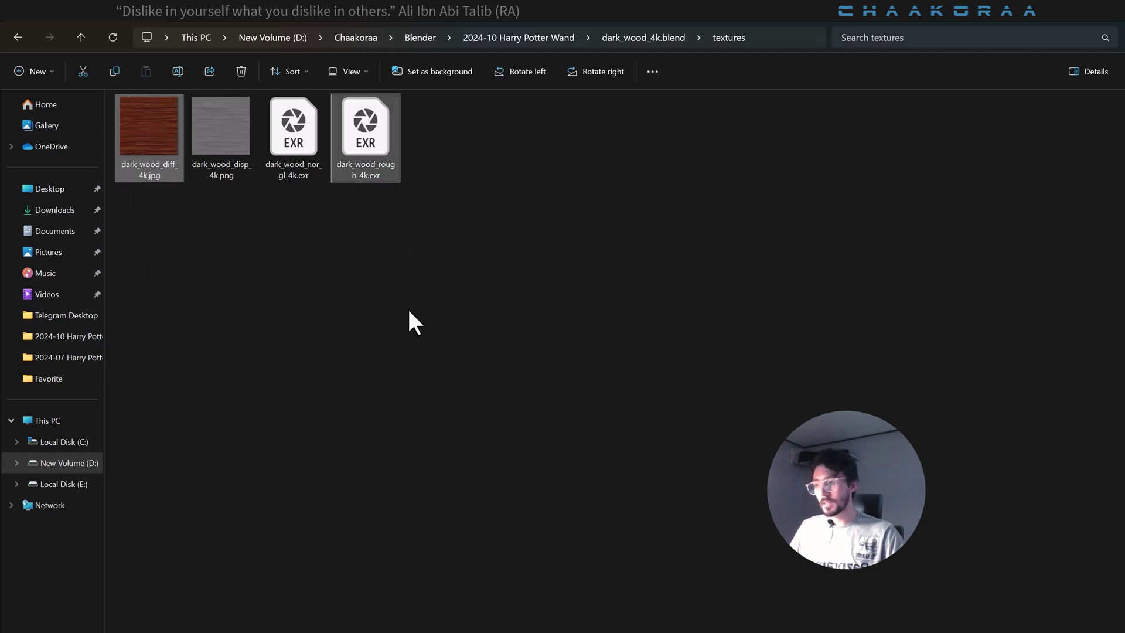
left_click(240, 157, "ctrl")
left_click_drag(167, 176, 84, 257)
Step: Drop the three wood images into the Handle material and link the diffuse Color to Base Color
middle_click_drag(153, 263, 275, 259)
key("g")
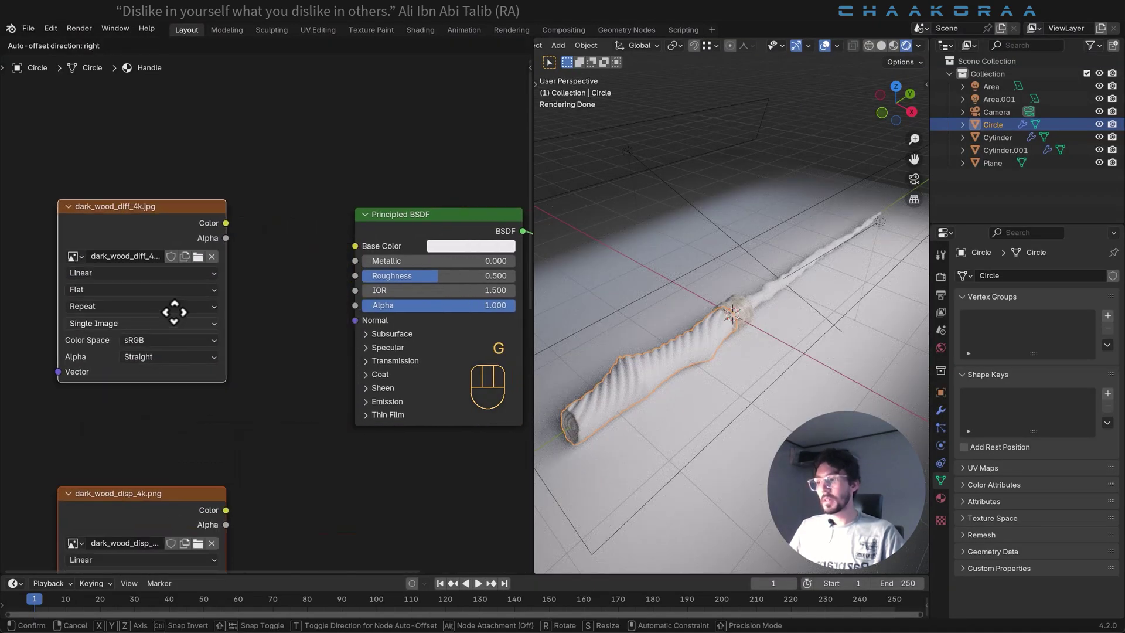
left_click(154, 231)
middle_click_drag(196, 291, 268, 315)
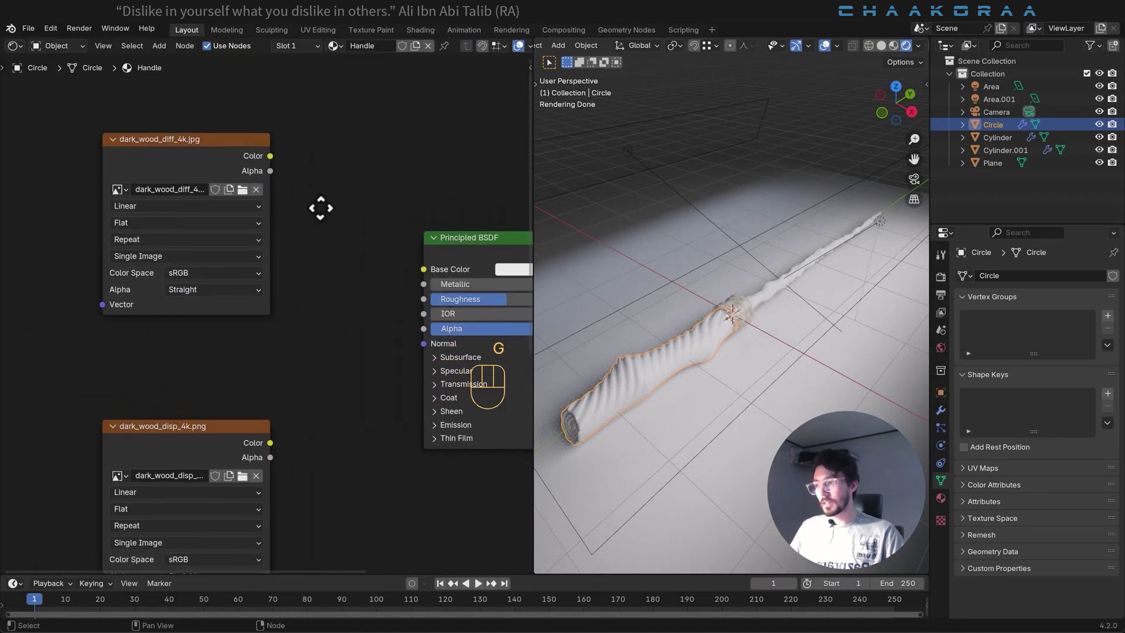
middle_click_drag(319, 206, 263, 208)
left_click_drag(216, 158, 364, 274)
Step: Stack the dark_wood_rough_4k.exr node above the displacement image node
scroll(670, 403, "up", 3)
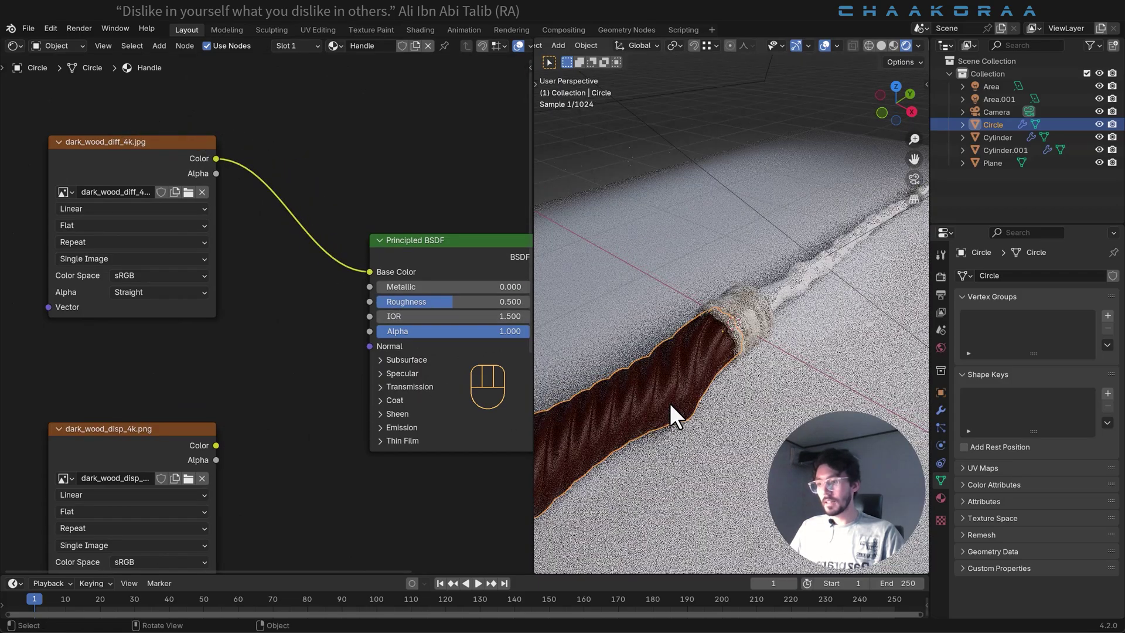
scroll(723, 387, "up", 2)
middle_click_drag(135, 356, 248, 230)
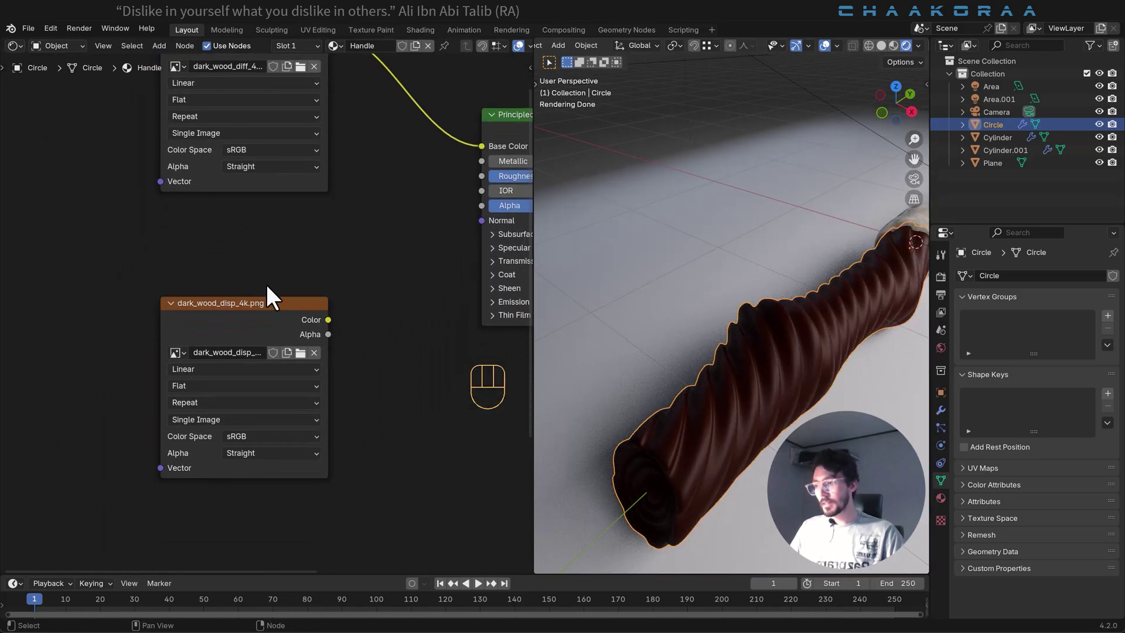
middle_click_drag(292, 352, 313, 296)
left_click_drag(294, 520, 293, 424)
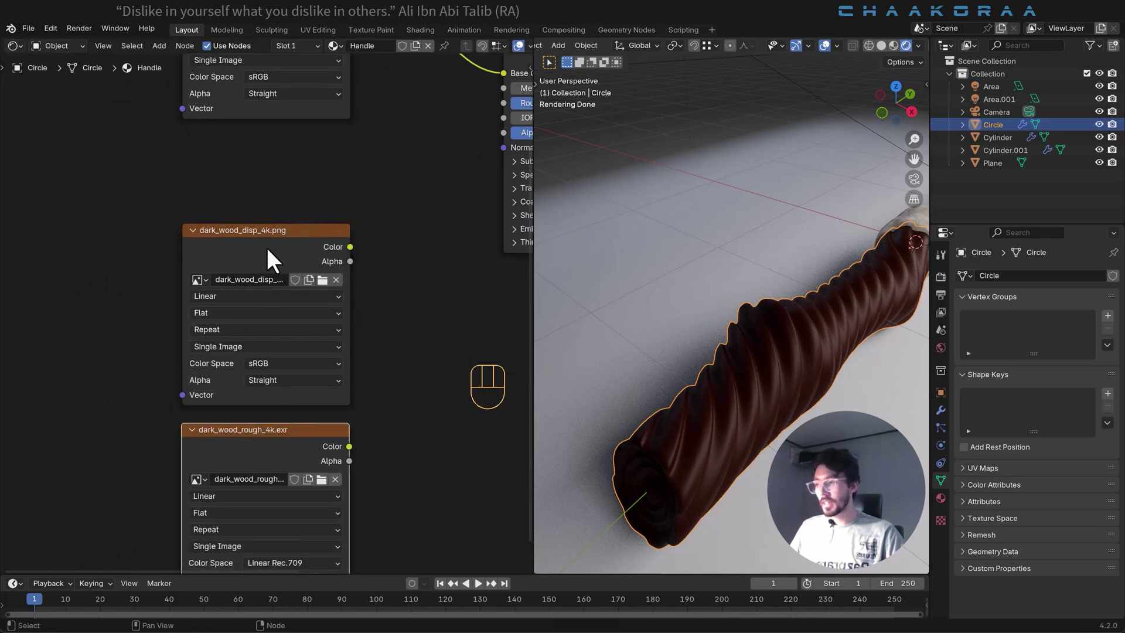
left_click_drag(286, 228, 438, 369)
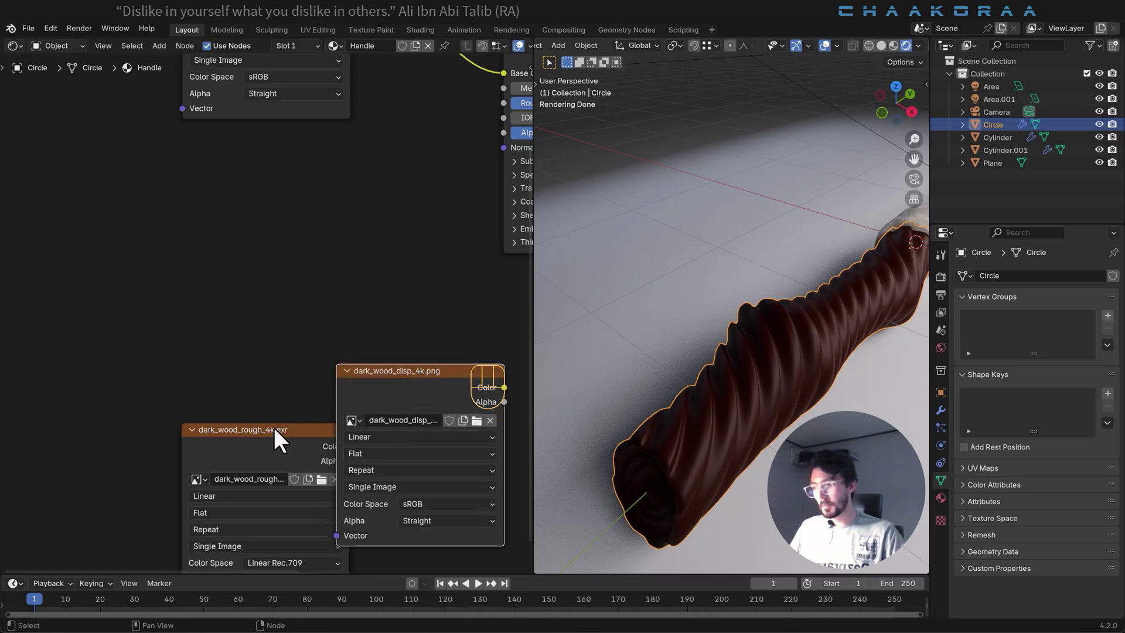
left_click_drag(281, 431, 270, 167)
left_click_drag(437, 378, 289, 376)
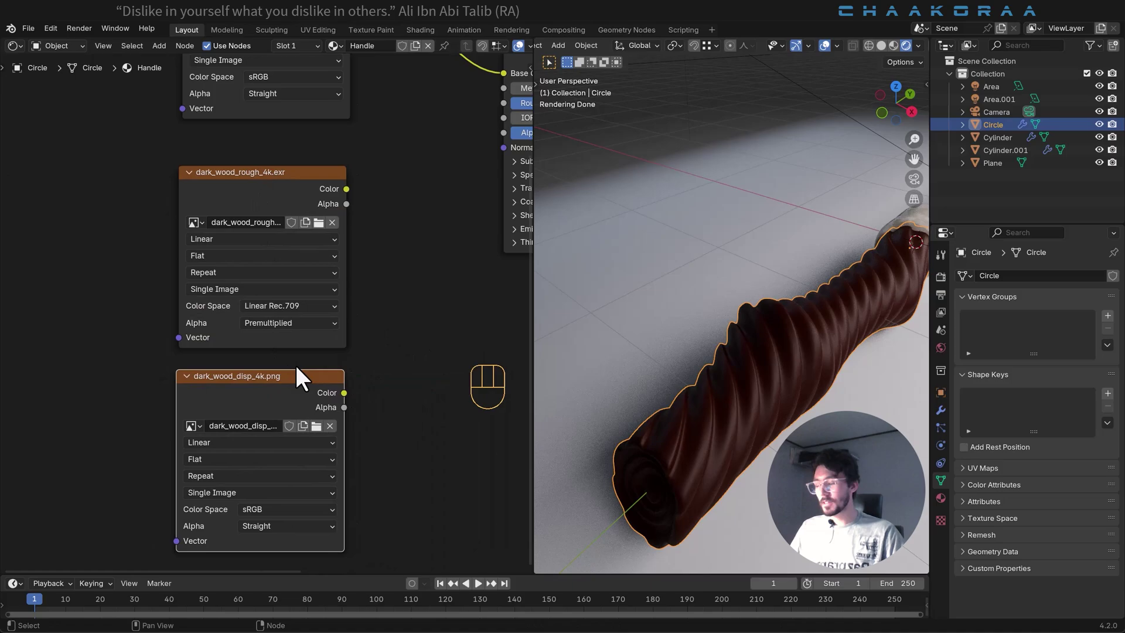
middle_click_drag(327, 281, 246, 326)
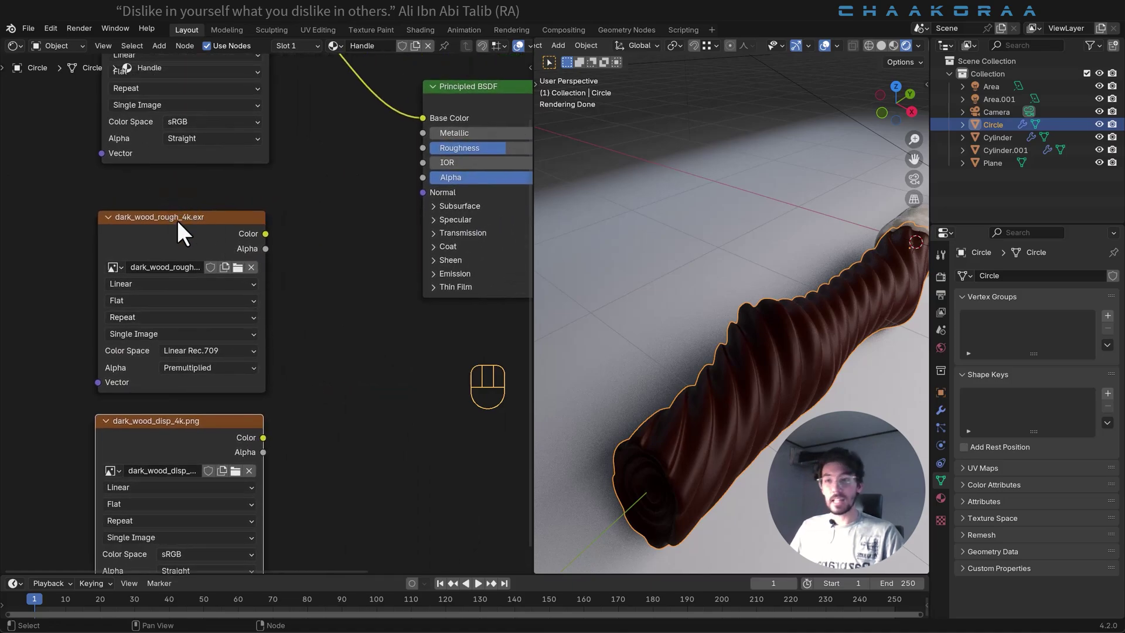
Step: Connect the roughness image's Color to the Principled Roughness input
middle_click_drag(265, 237, 212, 265)
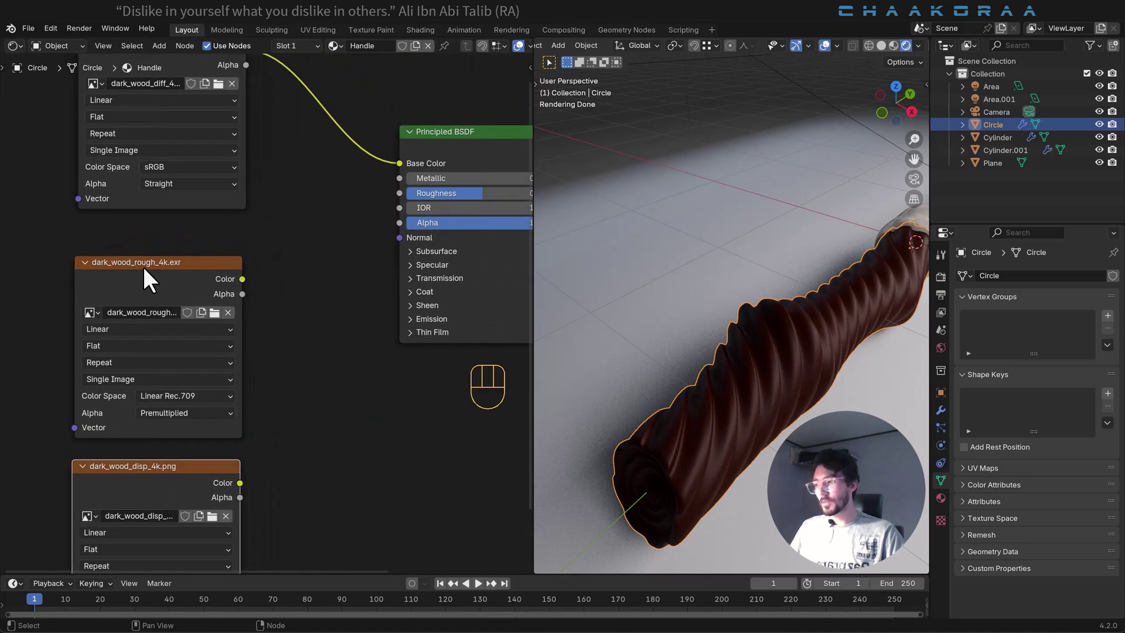
left_click_drag(242, 280, 289, 192)
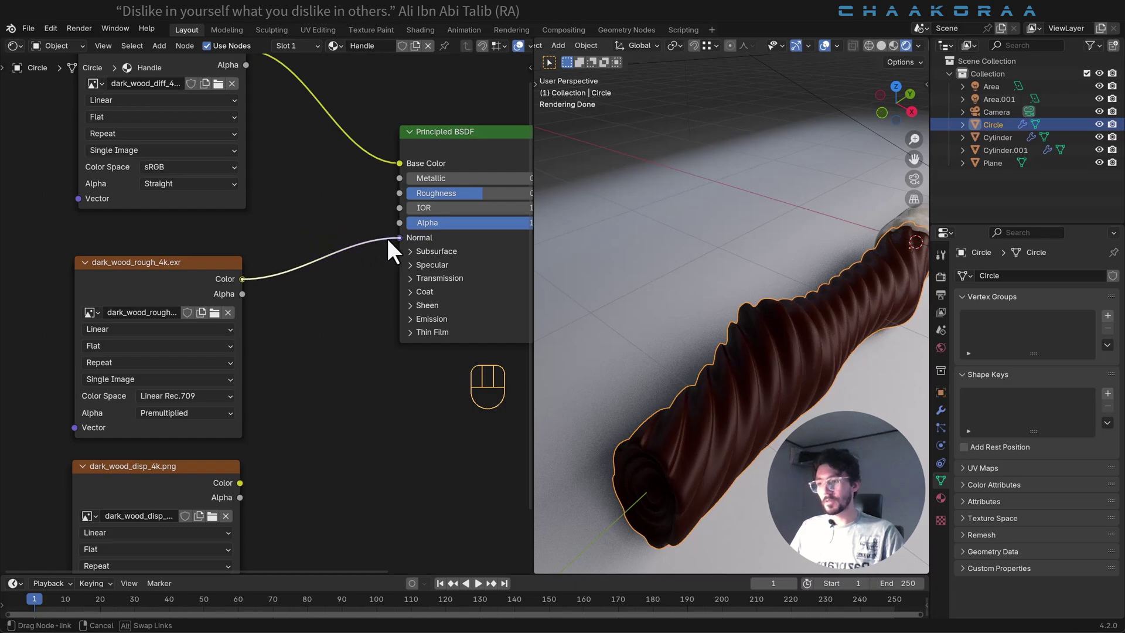
left_click_drag(386, 237, 395, 190)
middle_click_drag(300, 400, 276, 311)
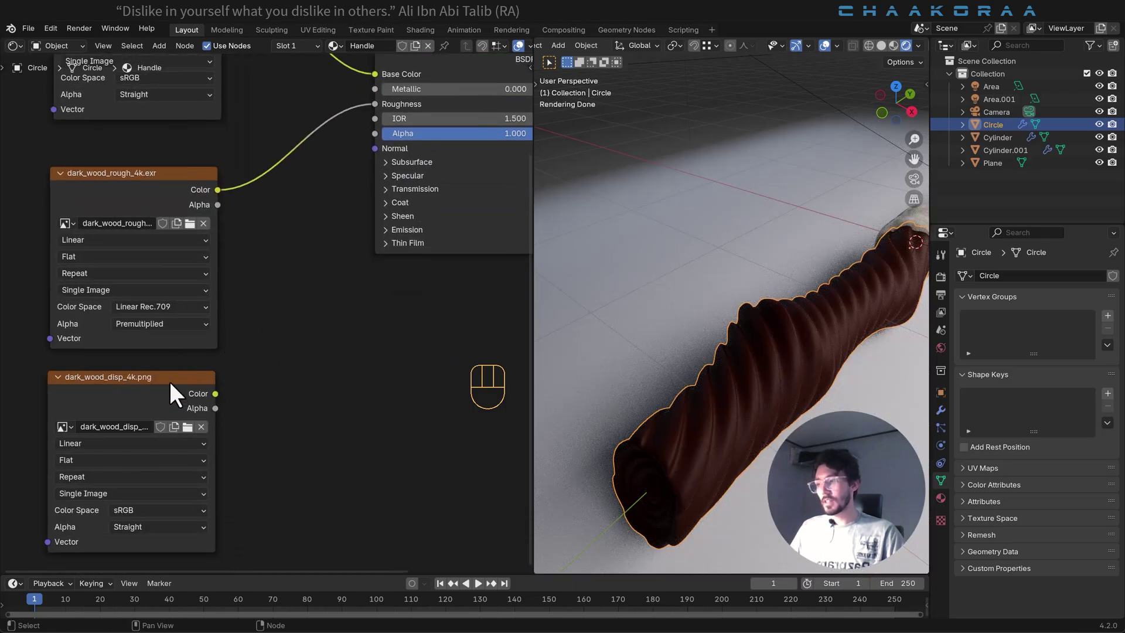
middle_click_drag(168, 380, 209, 389)
scroll(346, 361, "down", 2)
middle_click_drag(309, 252, 341, 409)
middle_click_drag(242, 295, 355, 350)
Step: Add Texture Coordinate and Mapping nodes to the diffuse image with Ctrl+T, placed clear of the images
left_click(329, 205)
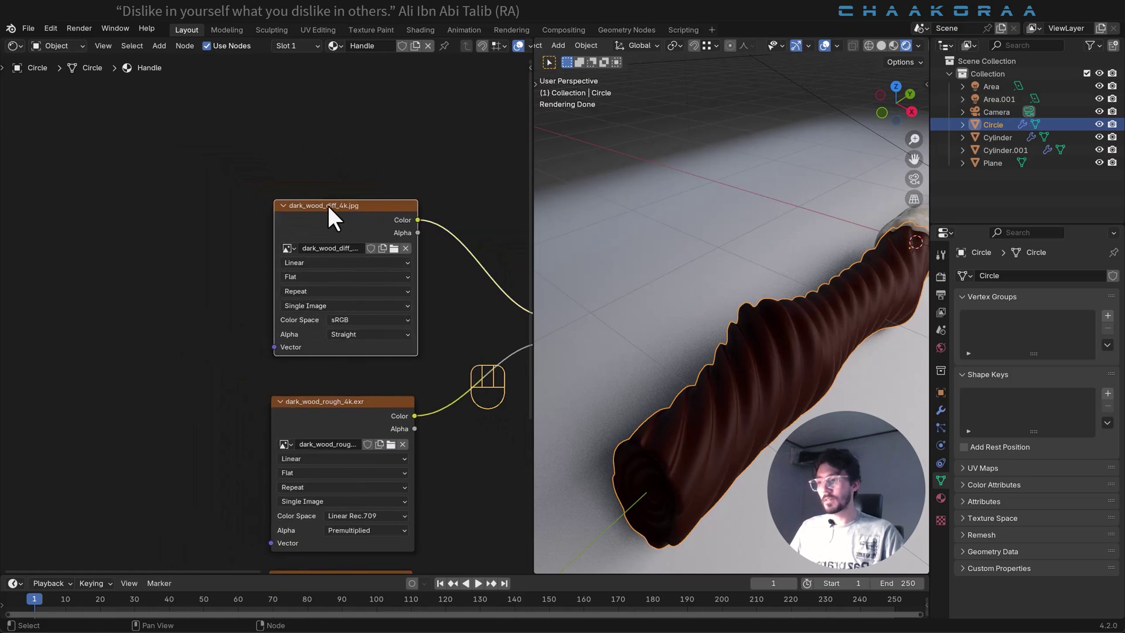
key("ctrl+t")
scroll(346, 272, "up", 3)
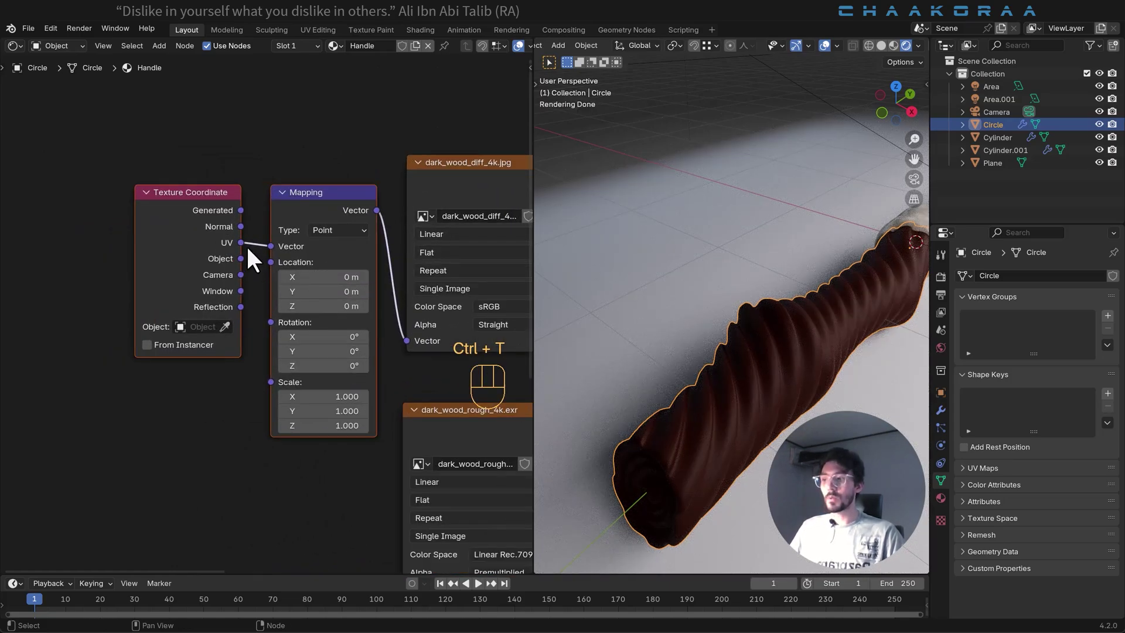
left_click_drag(351, 167, 134, 358)
key("g")
left_click(272, 318)
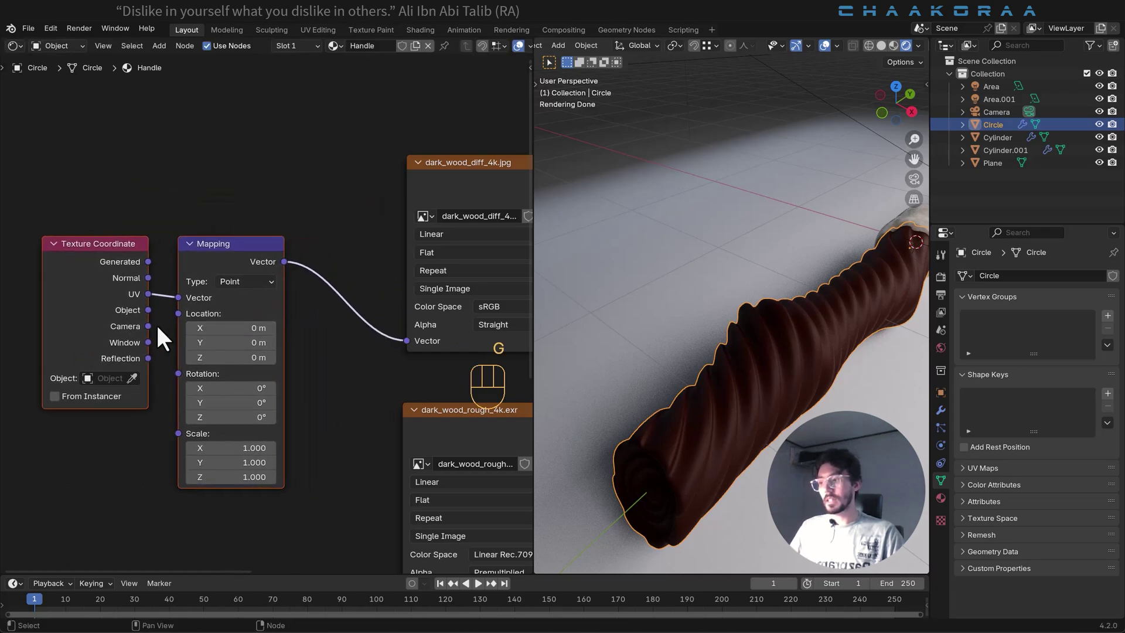
Step: Feed the Mapping Vector into the roughness and displacement images too
middle_click_drag(354, 346, 225, 157)
left_click_drag(210, 136, 328, 462)
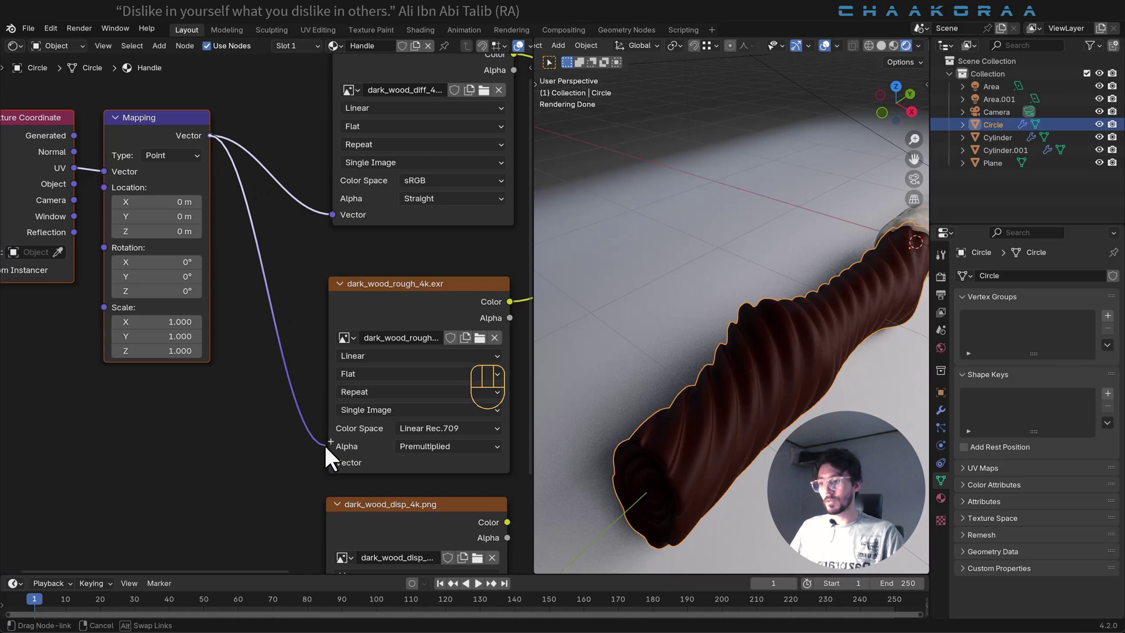
scroll(283, 416, "down", 2)
left_click_drag(219, 118, 306, 518)
scroll(375, 231, "up", 1)
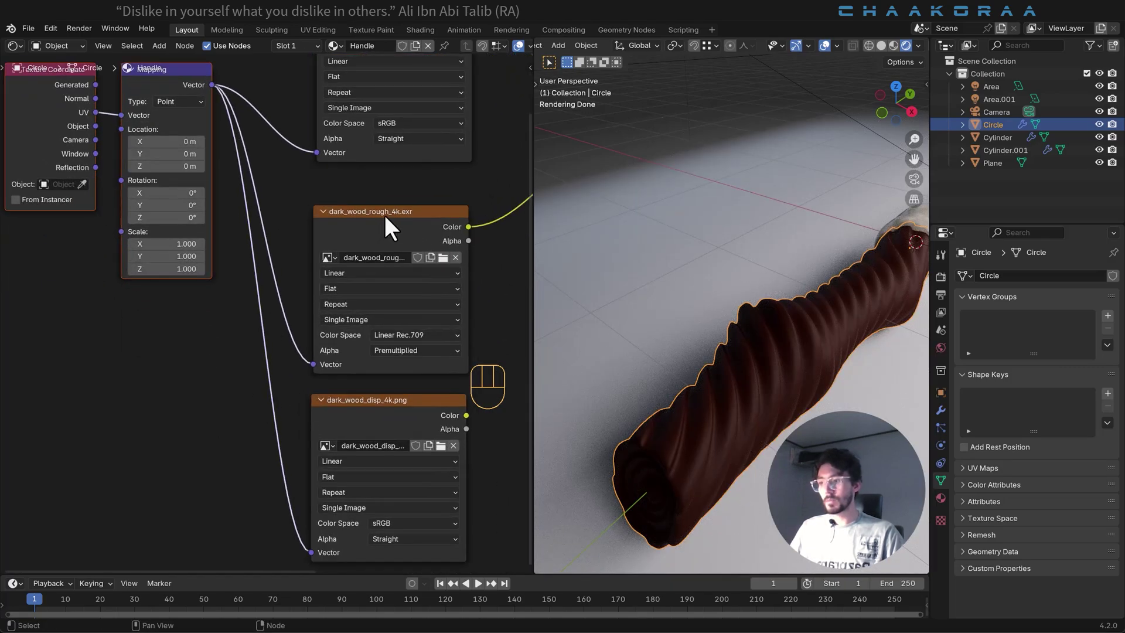
middle_click_drag(328, 259, 285, 215)
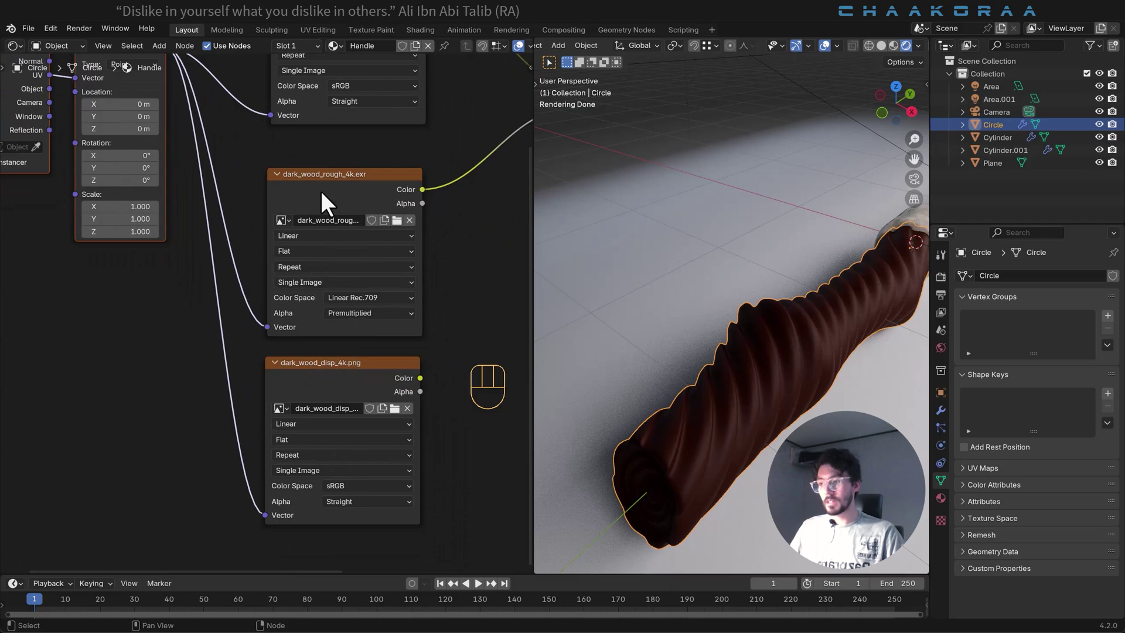
middle_click_drag(286, 163, 396, 300)
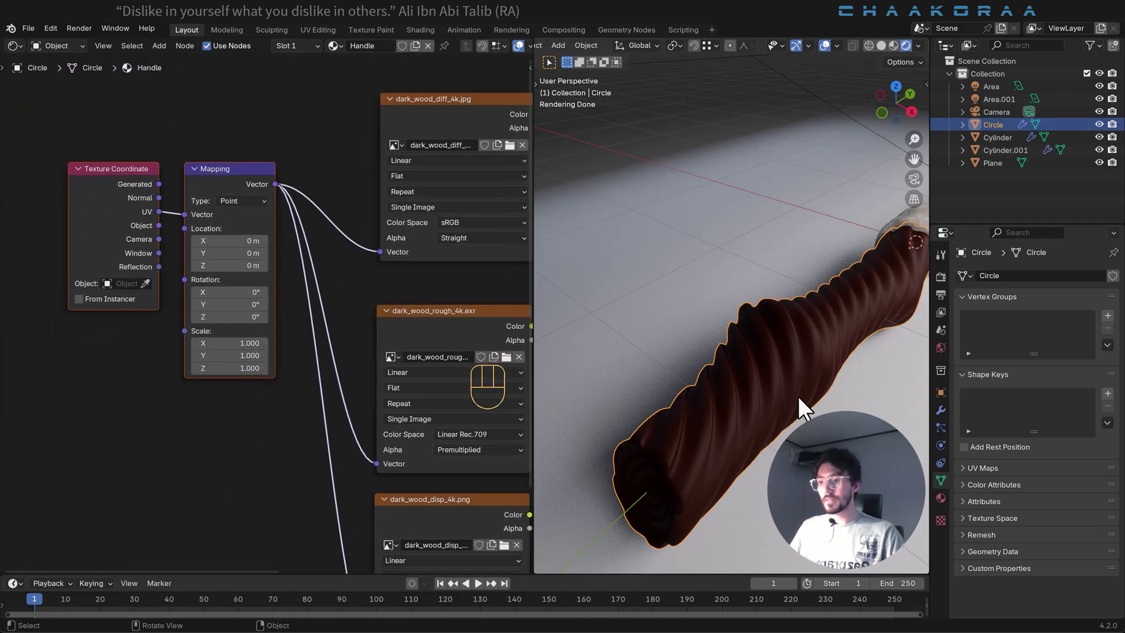
Step: Preview dark_wood_diff_4k.jpg in the Photos viewer, close it, and return to Blender
key("alt+Tab")
double_click(160, 139)
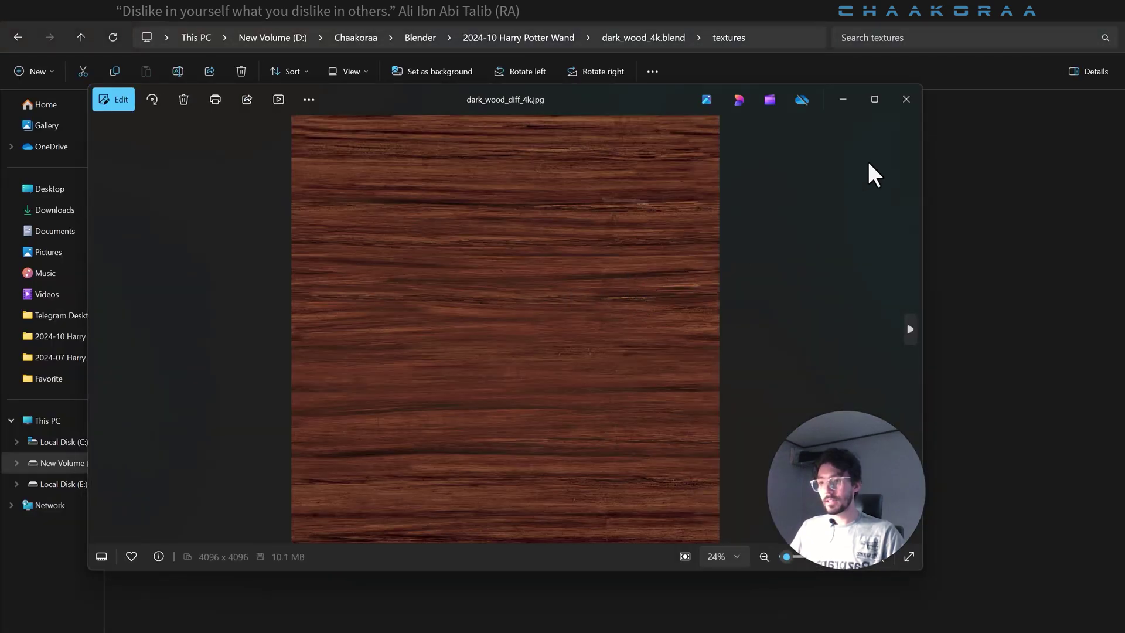
left_click(903, 102)
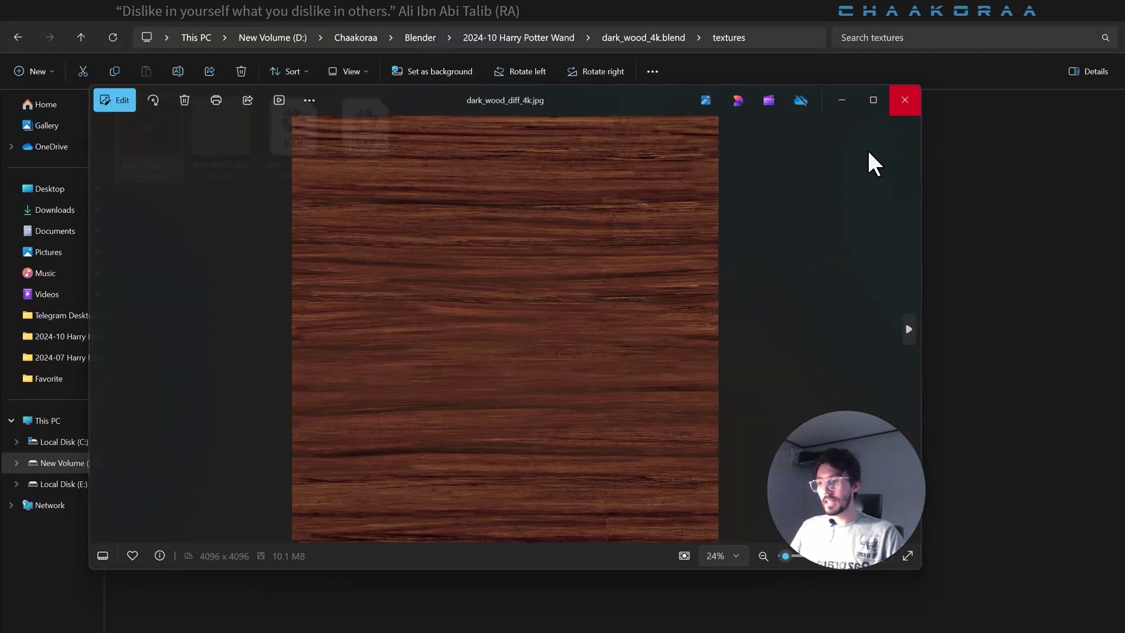
key("alt+Tab")
mouse_move(799, 394)
middle_mouse_down("shift")
mouse_move(818, 397)
mouse_move(789, 381)
middle_mouse_up("shift")
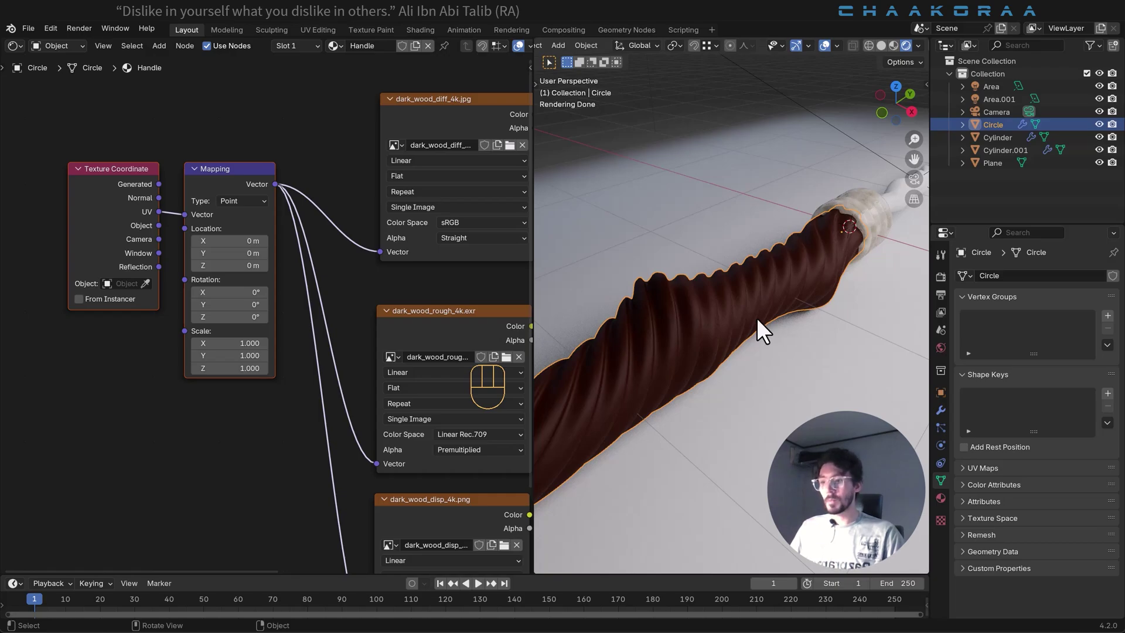
Step: UV-unwrap the handle mesh with Cube Projection in Edit Mode, then return to Object Mode
scroll(757, 318, "down", 2)
key("Tab")
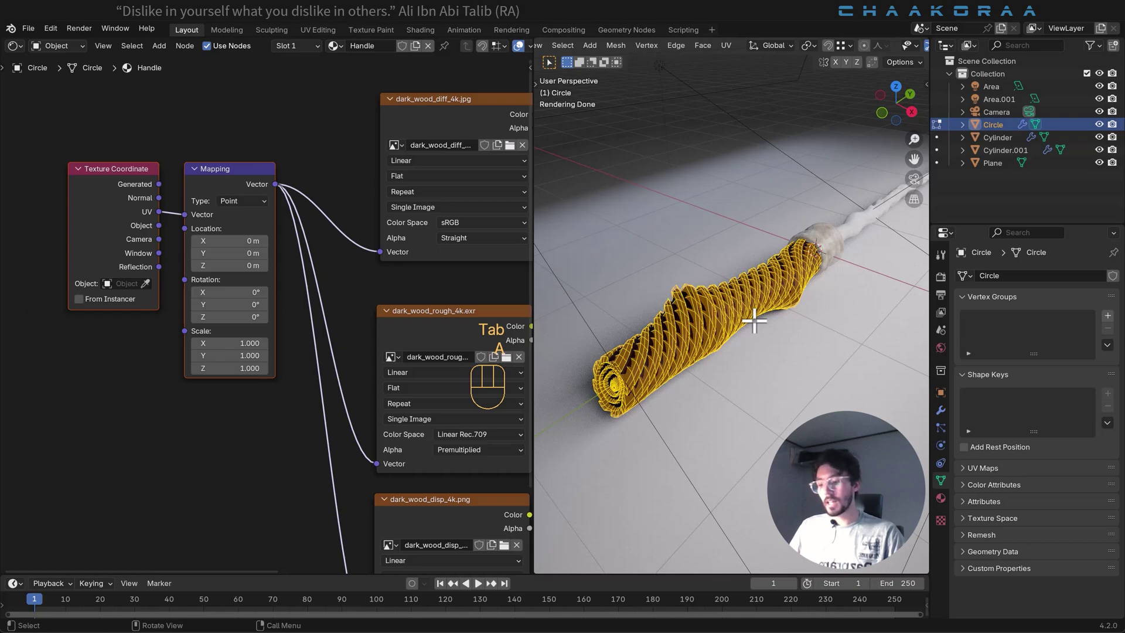
key("u")
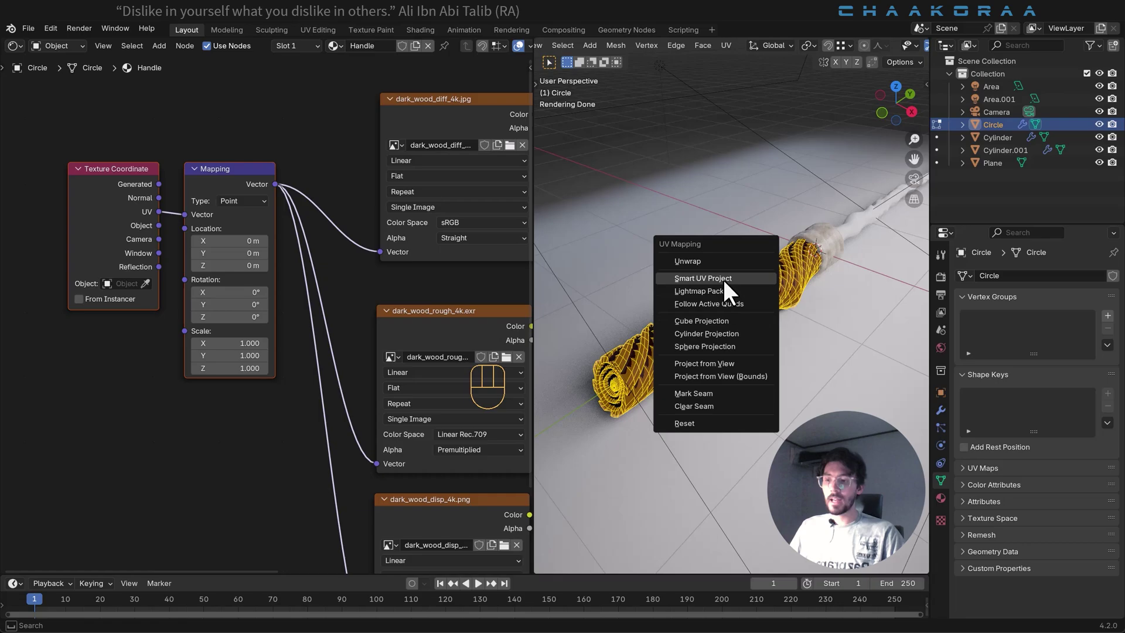
left_click(701, 322)
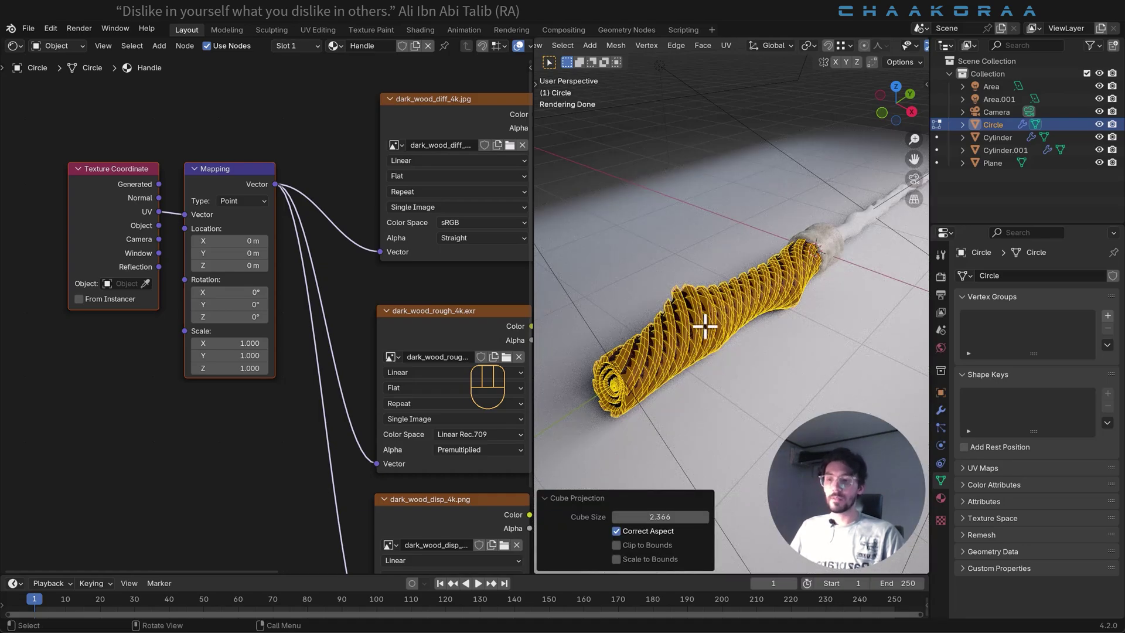
key("Tab")
Step: Set the wood texture's Mapping Rotation Z to 90° so the grain runs along the handle
middle_click_drag(731, 328, 706, 335)
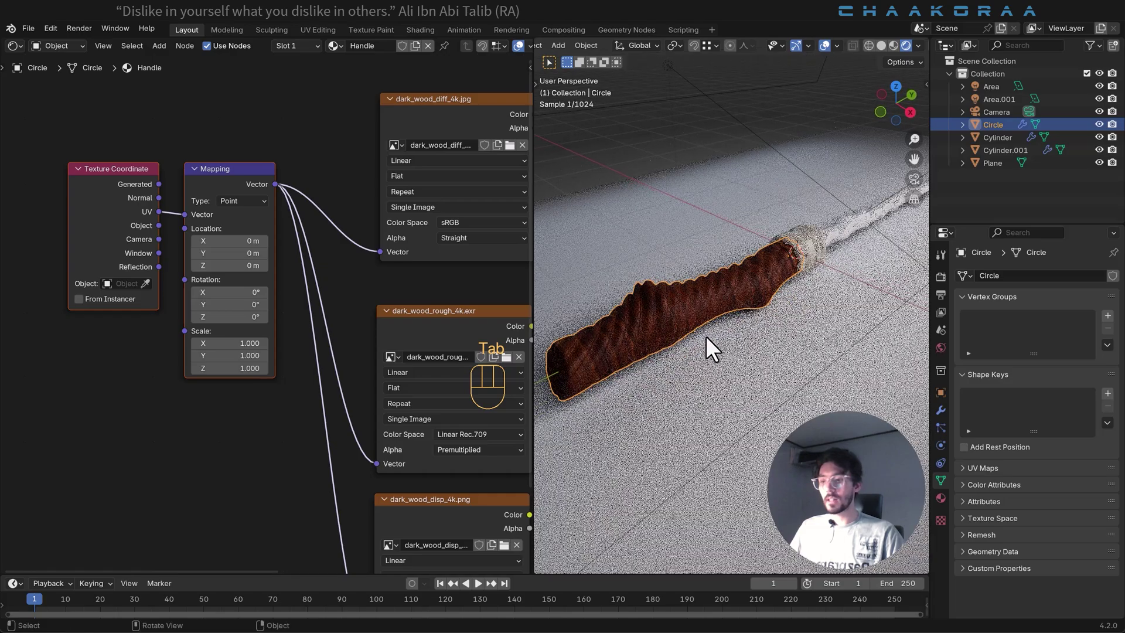
scroll(705, 335, "up", 5)
mouse_move(766, 283)
middle_mouse_down("ctrl")
mouse_move(765, 314)
mouse_move(777, 279)
middle_mouse_up("ctrl")
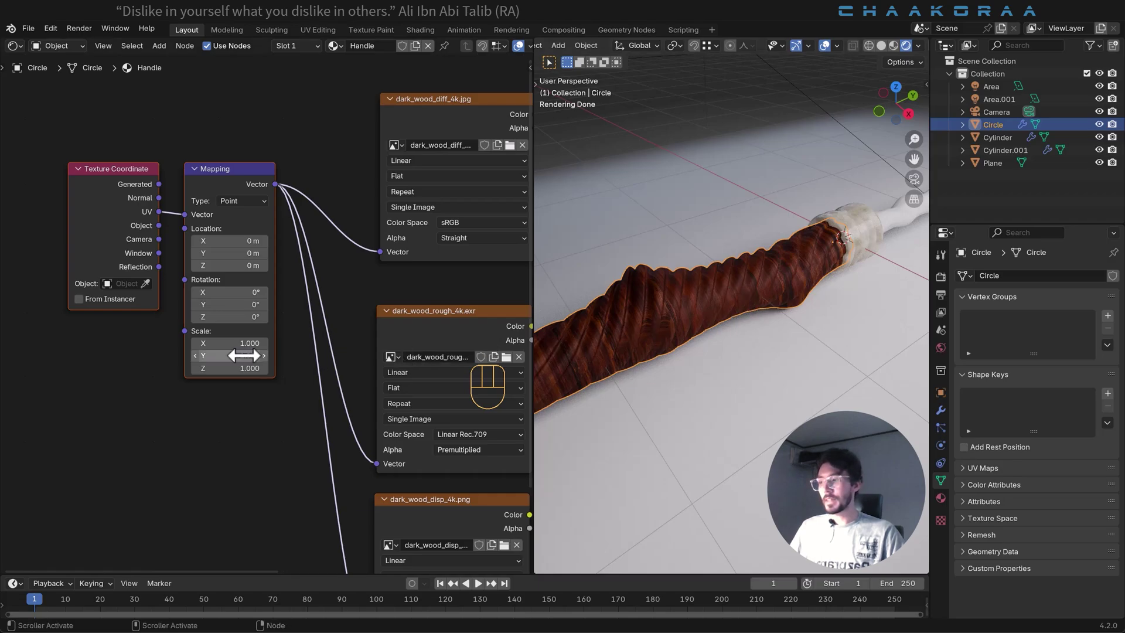
left_click_drag(228, 320, 235, 321)
left_click(235, 322)
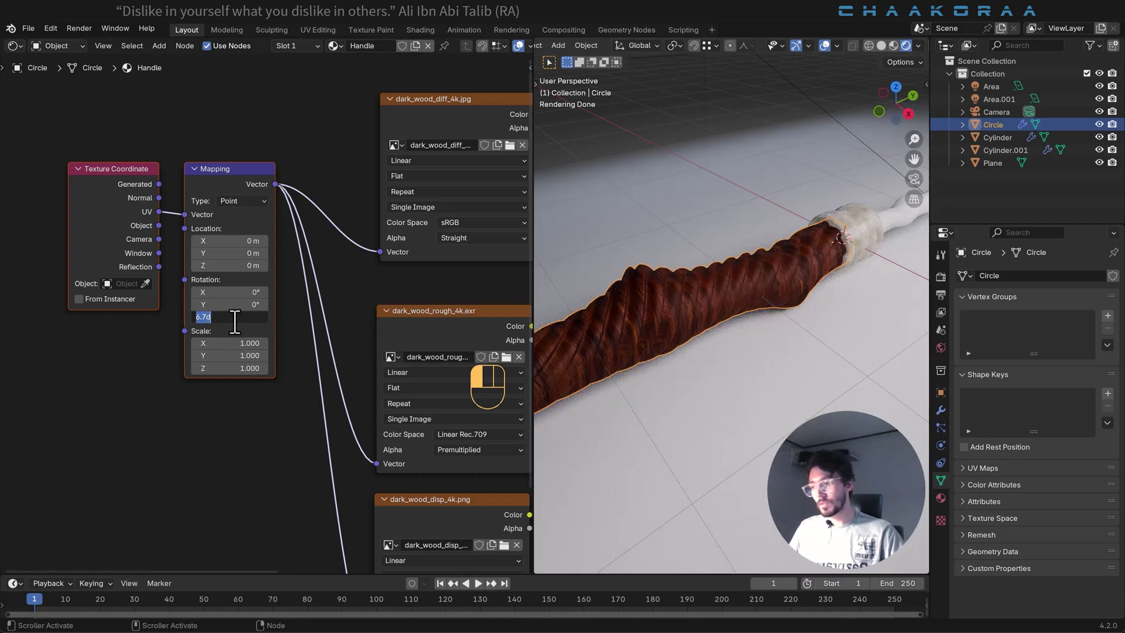
type("90")
key("Return")
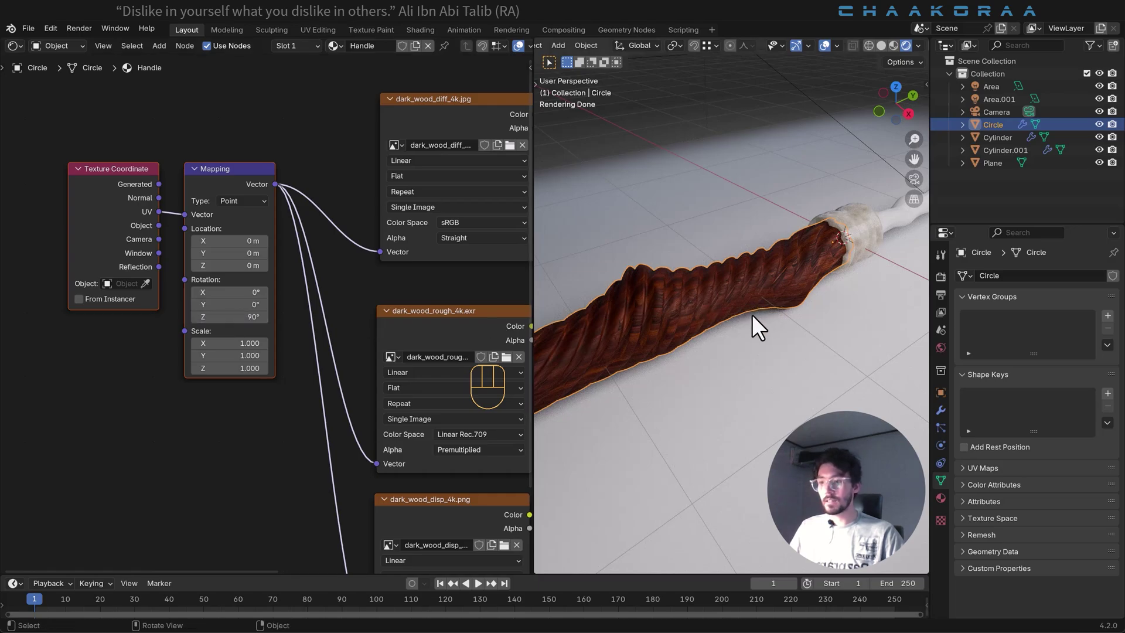
middle_click_drag(751, 314, 732, 321)
Step: Switch the dark_wood_rough_4k.exr roughness map's colour space from Linear Rec.709 to sRGB
middle_click_drag(376, 288, 184, 233)
scroll(261, 305, "up", 3)
middle_click_drag(344, 310, 369, 270)
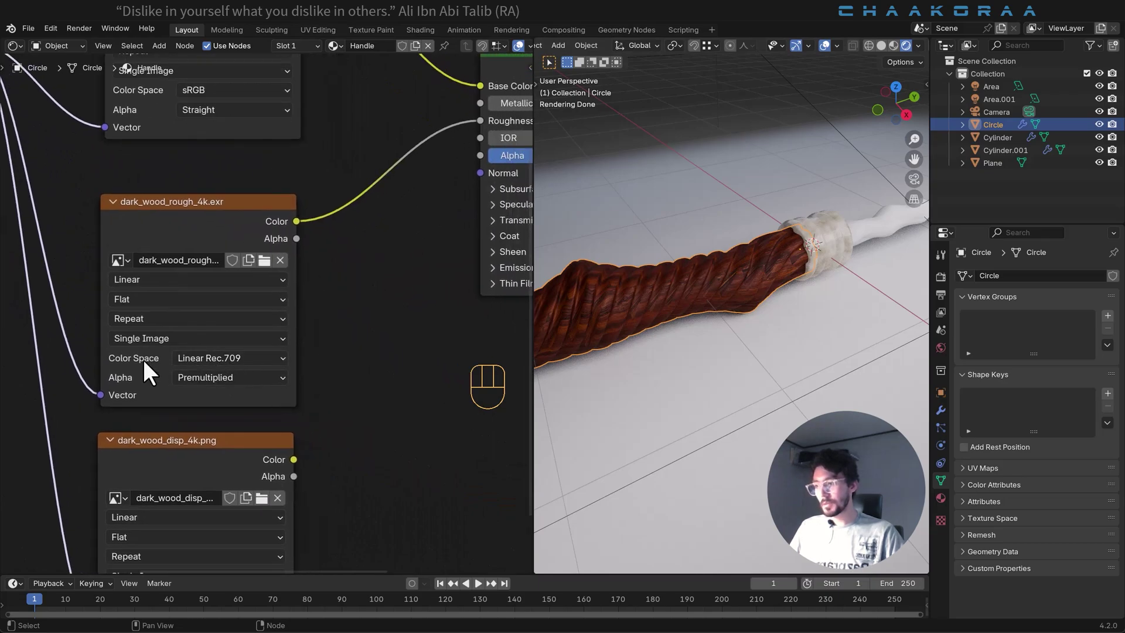
left_click(248, 358)
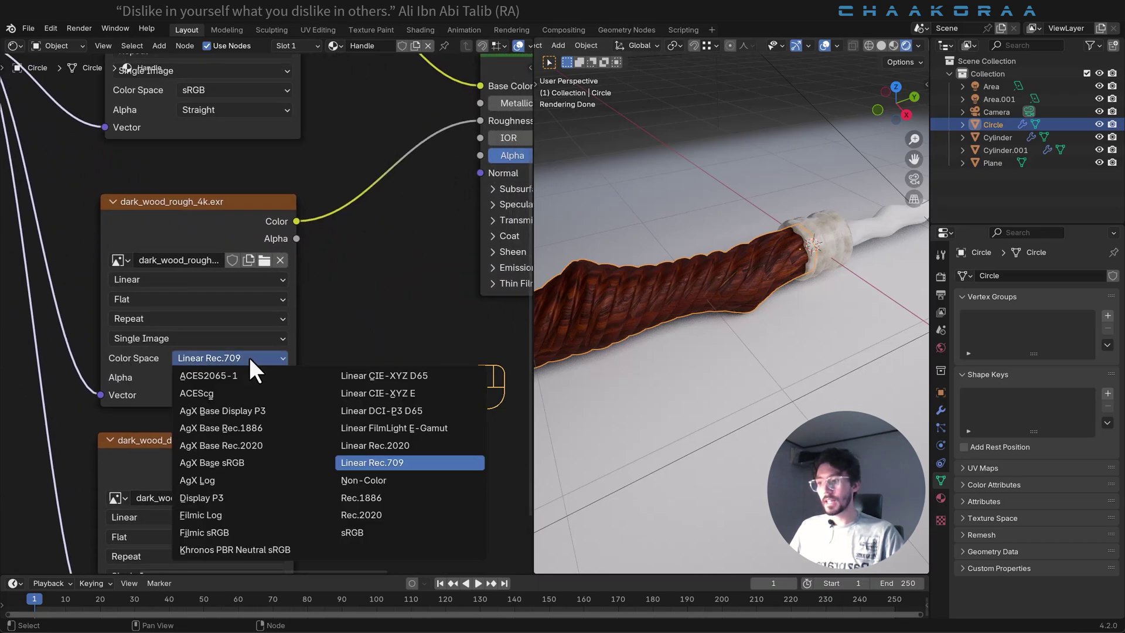
left_click(381, 531)
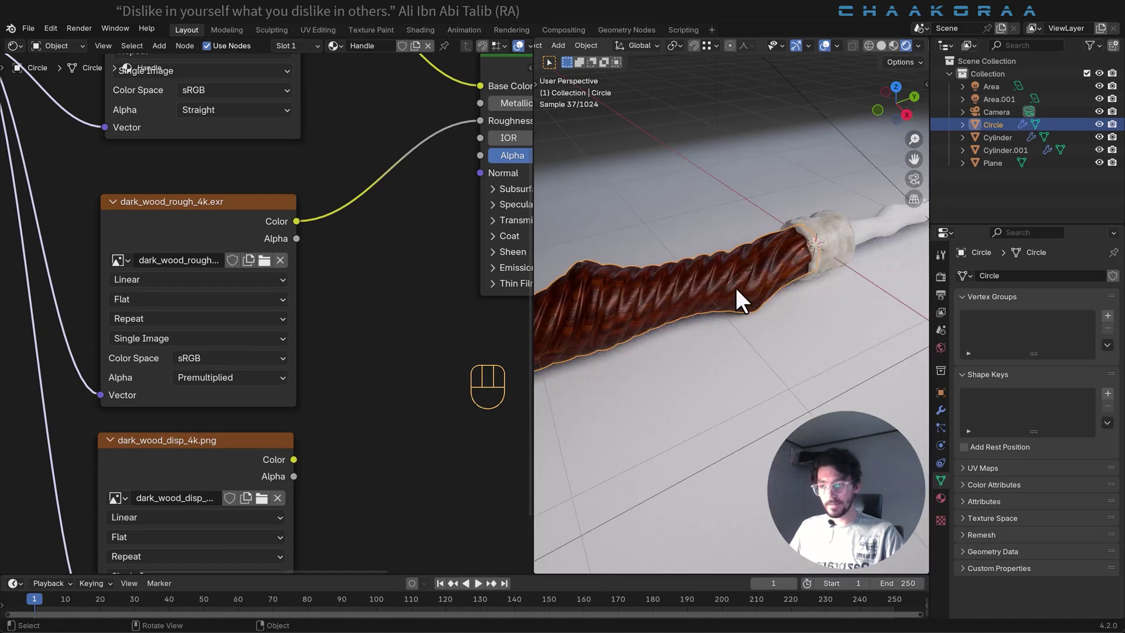
middle_click_drag(402, 295, 333, 330)
middle_click_drag(340, 271, 392, 384)
middle_click_drag(324, 299, 358, 355)
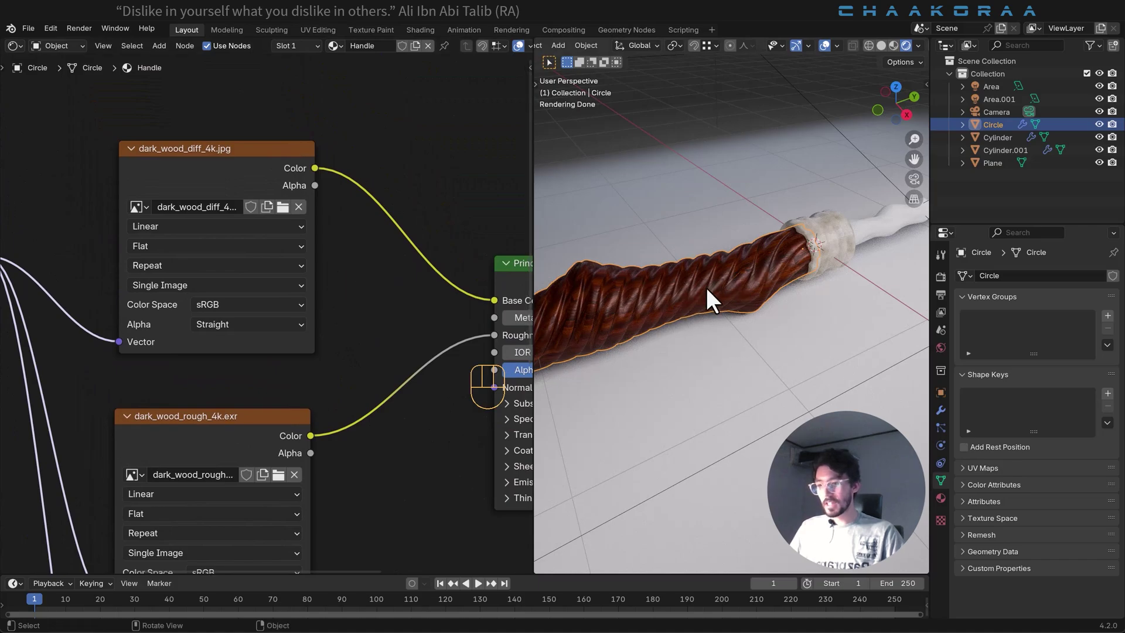
scroll(691, 307, "down", 2)
middle_click_drag(691, 307, 712, 320)
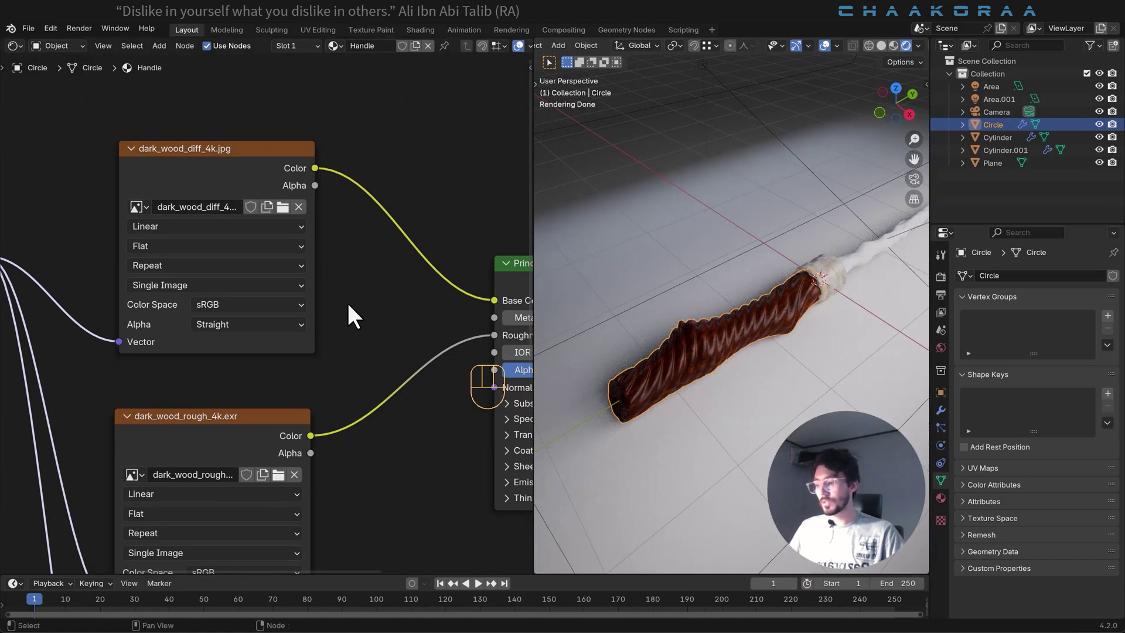
Step: Add a Hue/Saturation/Value node onto the wood colour-to-Base Color link
key("shift+a")
type("hu")
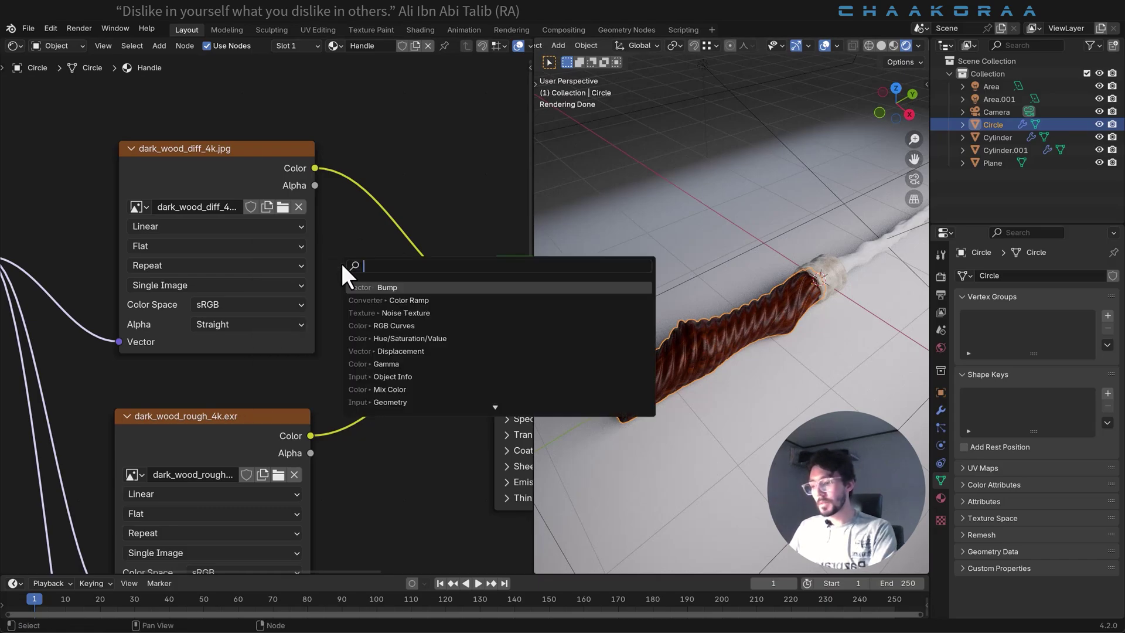
key("Return")
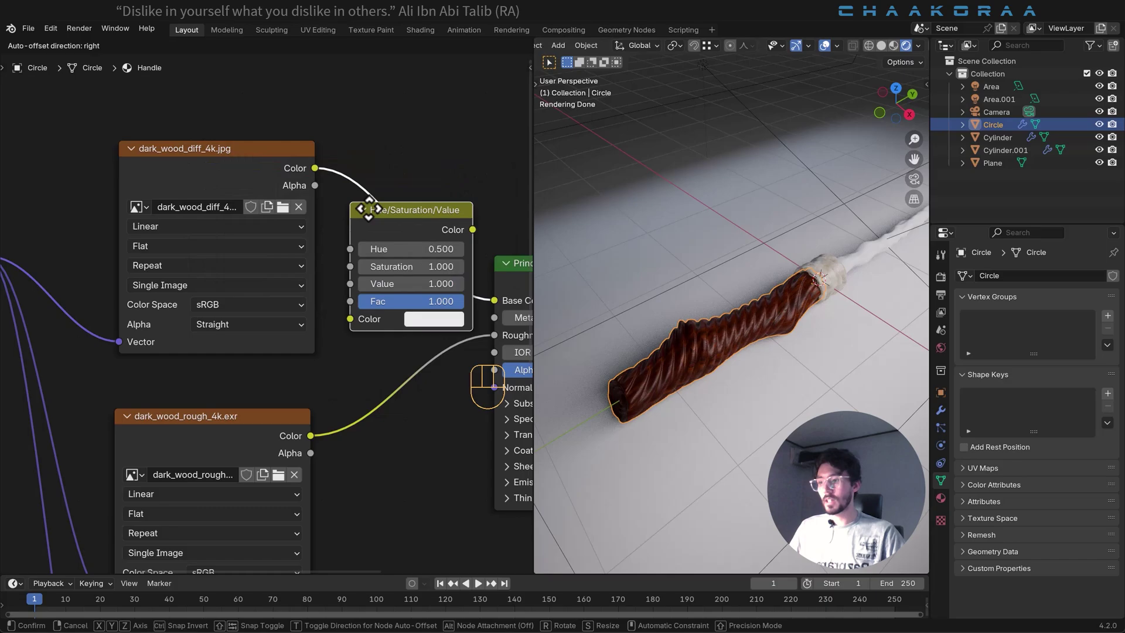
left_click(341, 178)
middle_click_drag(327, 197, 275, 212)
scroll(333, 272, "up", 3)
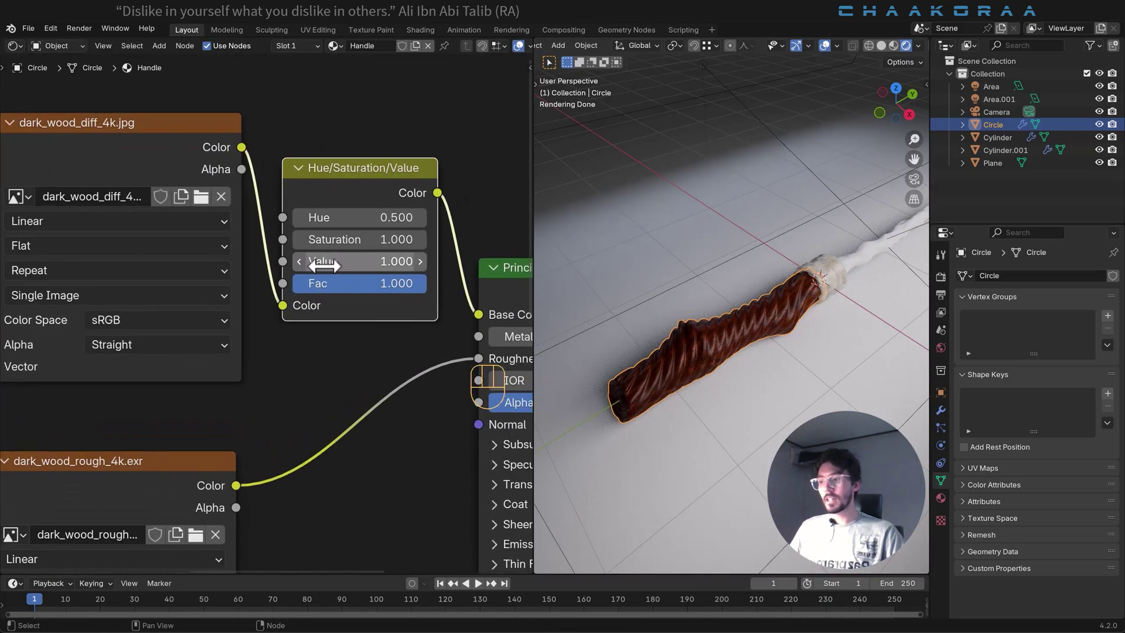
middle_click_drag(329, 258, 288, 276)
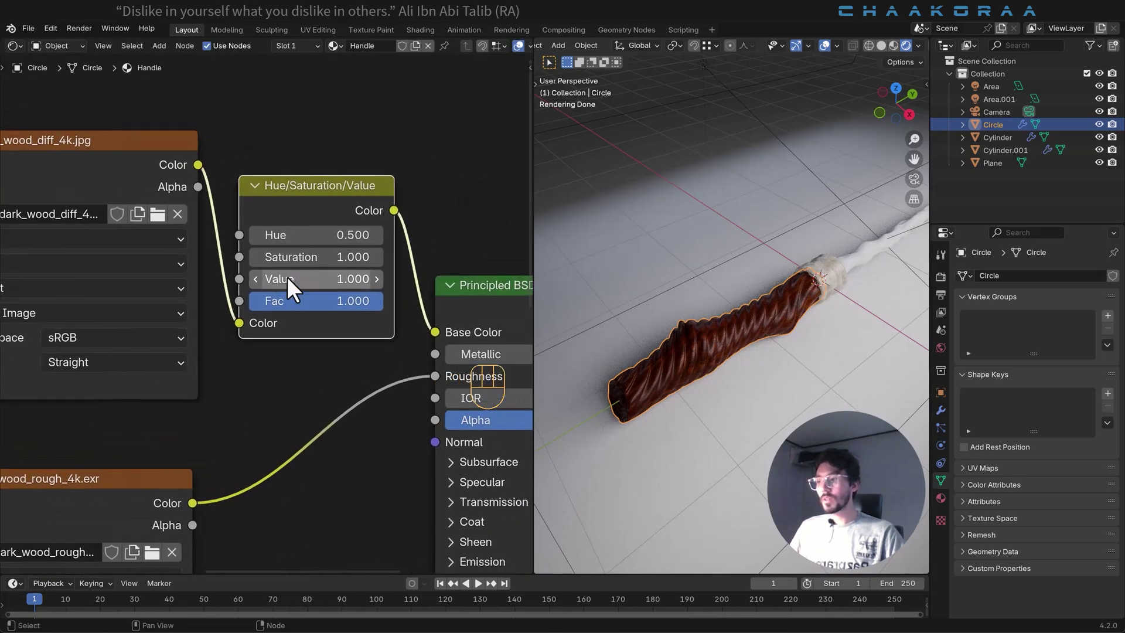
Step: Lower the Hue/Saturation/Value node's Saturation to 0.600
left_click(254, 257)
left_click(254, 256)
left_click(254, 257)
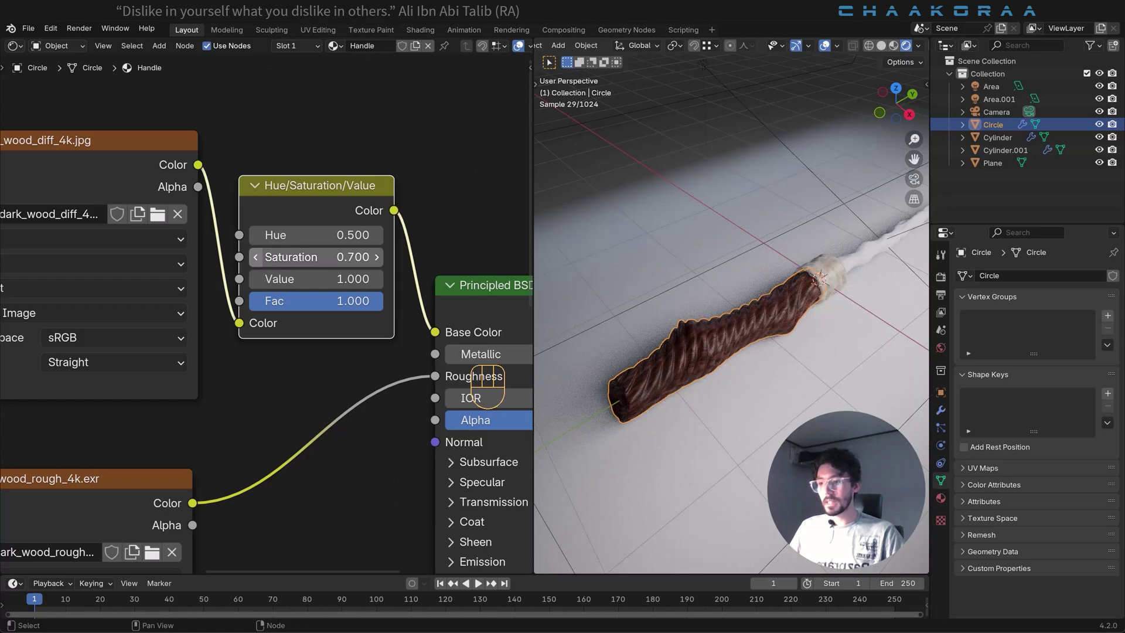
left_click(254, 257)
middle_click_drag(727, 362, 710, 357)
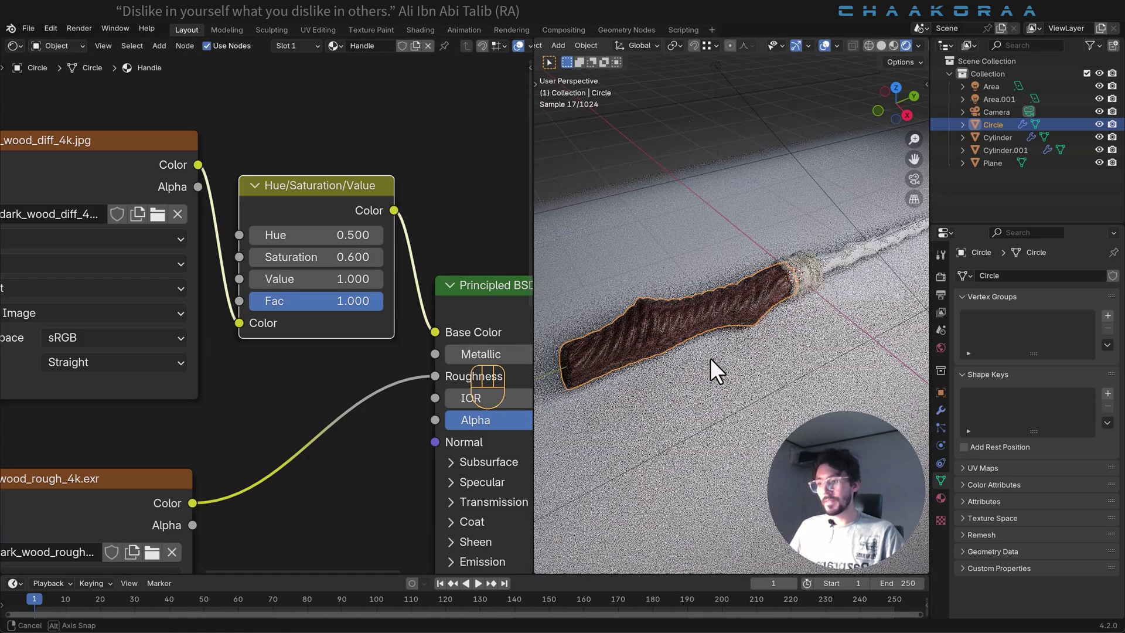
left_click(256, 257)
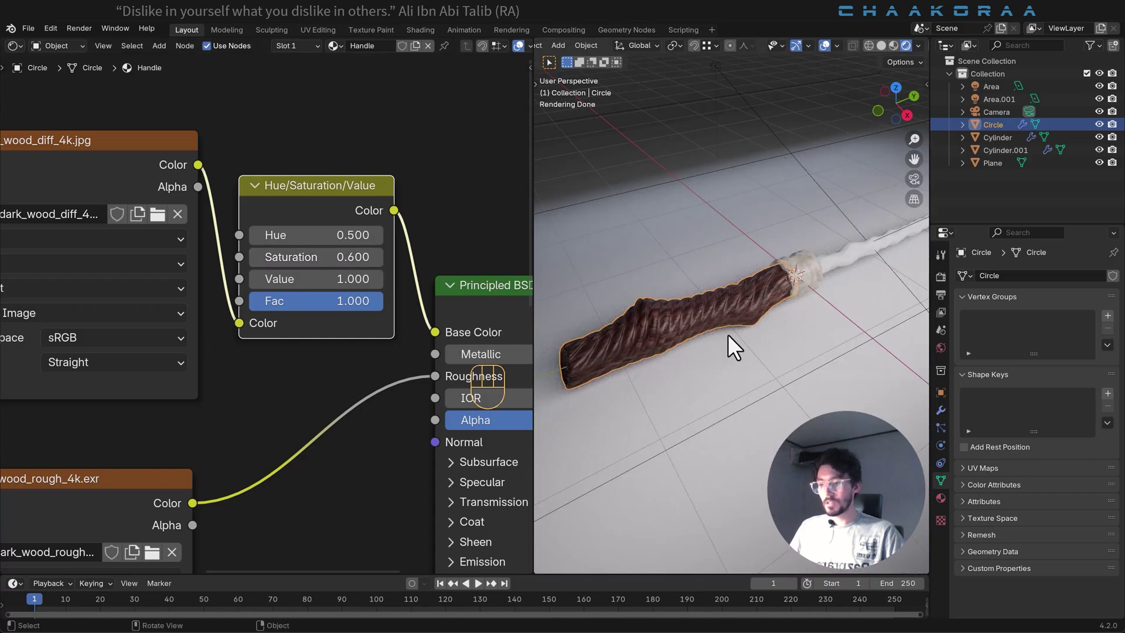
Step: Add a Displacement node beside the wood displacement map
middle_click_drag(368, 429, 377, 234)
middle_click_drag(333, 371, 362, 232)
scroll(281, 393, "down", 2)
middle_click_drag(278, 401, 219, 370)
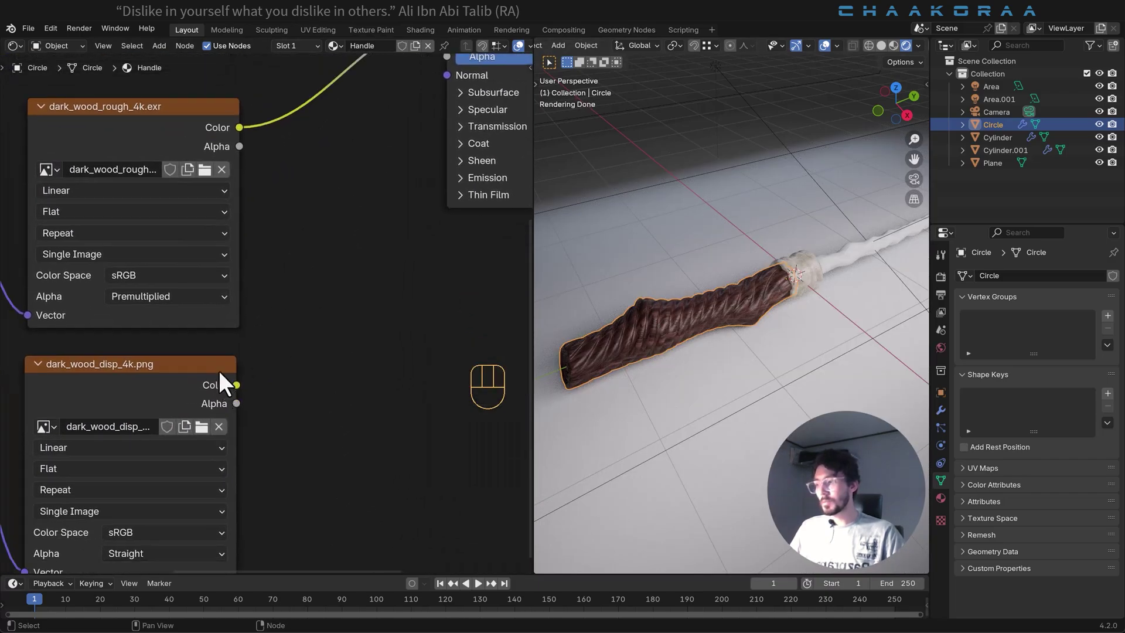
scroll(328, 304, "down", 2)
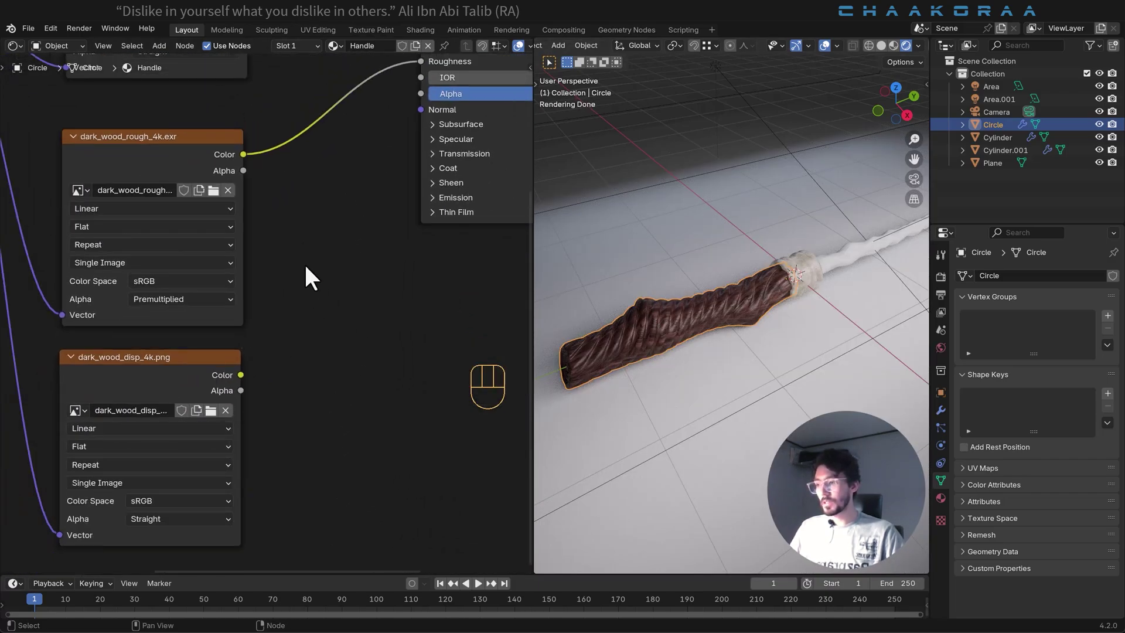
key("shift+a")
type("disp")
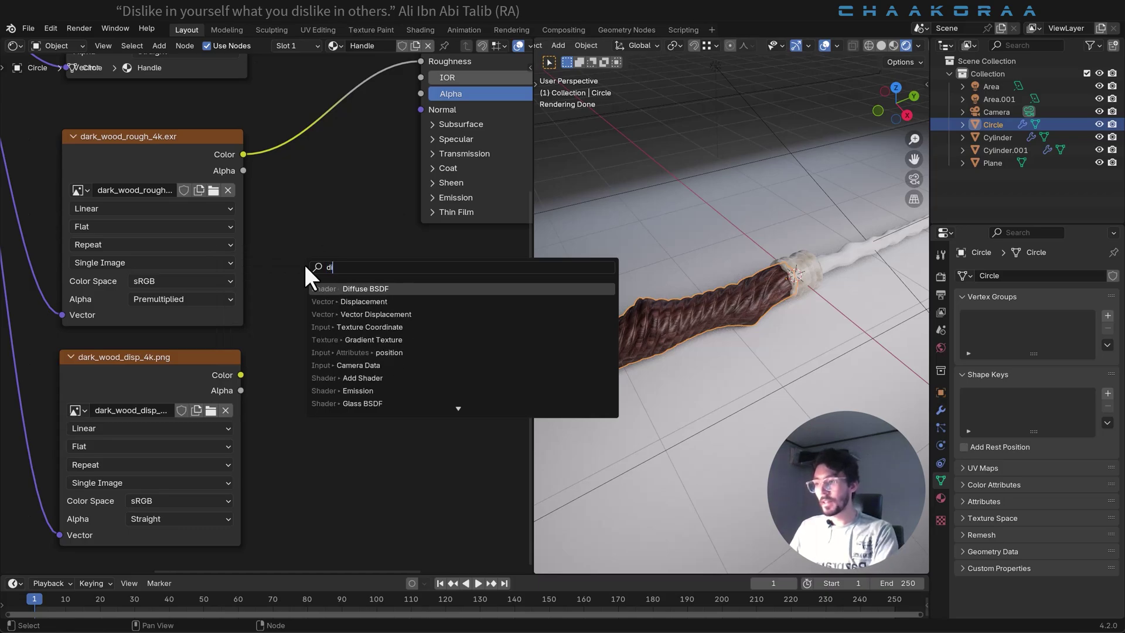
key("Return")
left_click(305, 265)
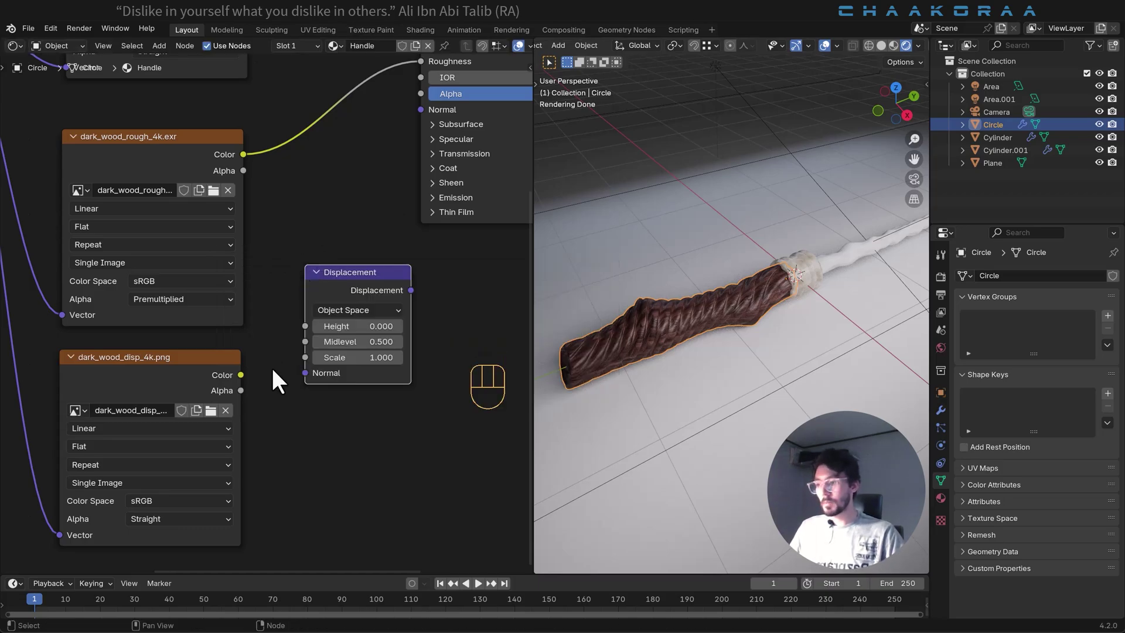
Step: Connect the displacement map's Color to Height and Displacement to the Material Output
left_click_drag(241, 376, 305, 327)
middle_click_drag(451, 302, 319, 324)
left_click_drag(239, 379, 464, 149)
scroll(699, 367, "up", 6)
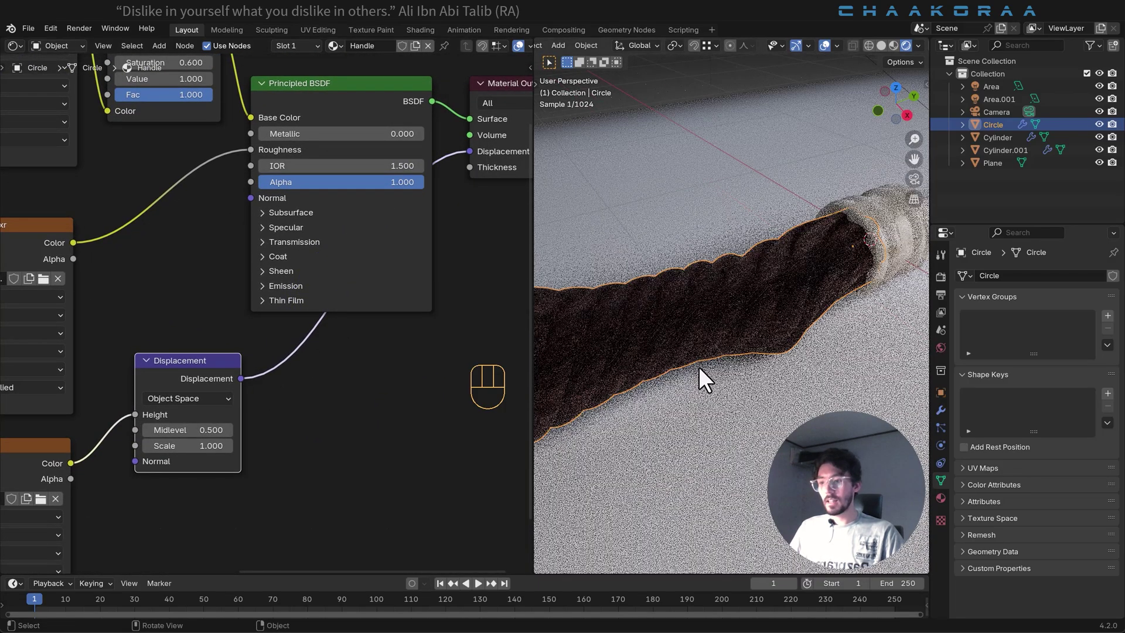
mouse_move(806, 308)
middle_mouse_down("ctrl")
mouse_move(807, 290)
mouse_move(811, 301)
middle_mouse_up("ctrl")
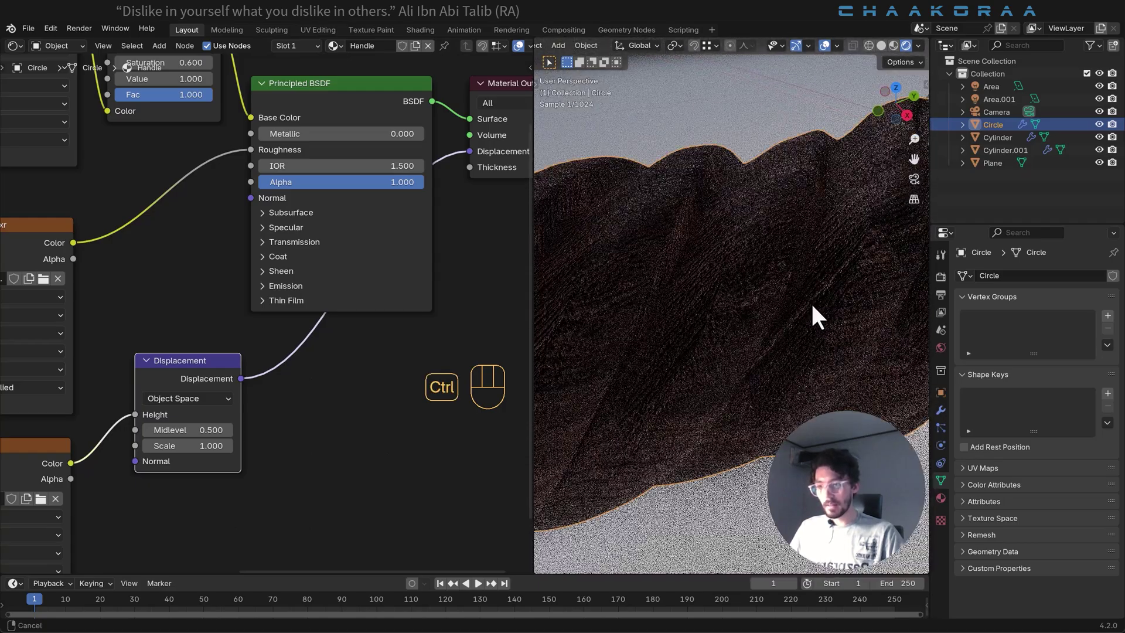
Step: Reduce the Displacement node's Scale to 0.080
middle_click_drag(304, 448, 420, 402)
scroll(404, 404, "up", 5)
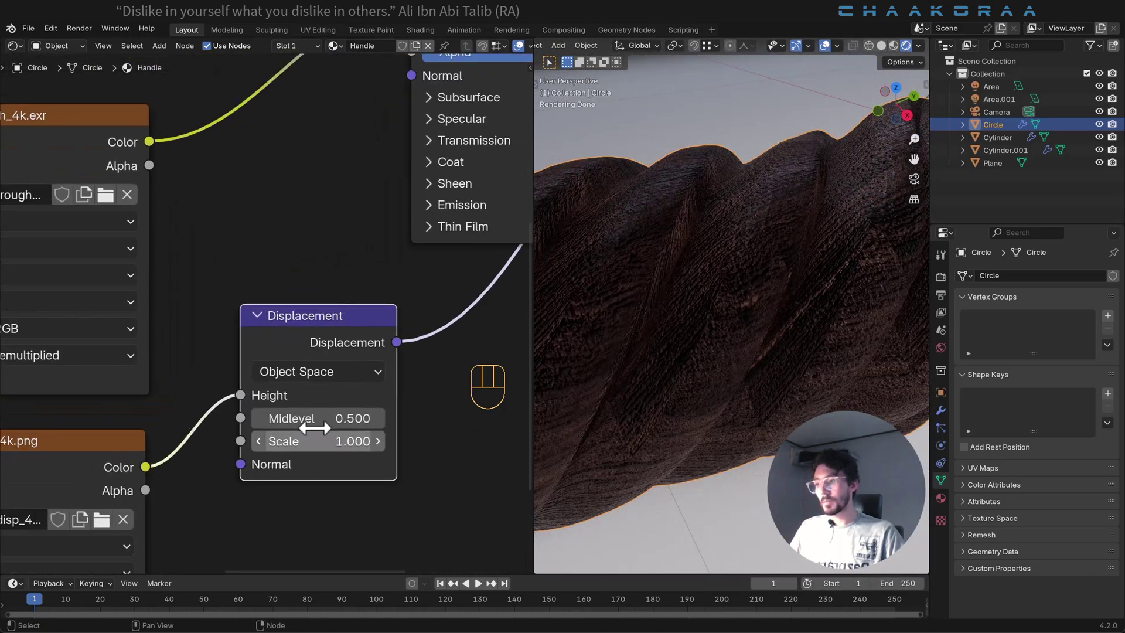
middle_click_drag(322, 439, 287, 364)
scroll(301, 375, "up", 3)
mouse_move(311, 382)
left_mouse_down("shift")
mouse_move(253, 382)
mouse_move(322, 381)
left_mouse_up("shift")
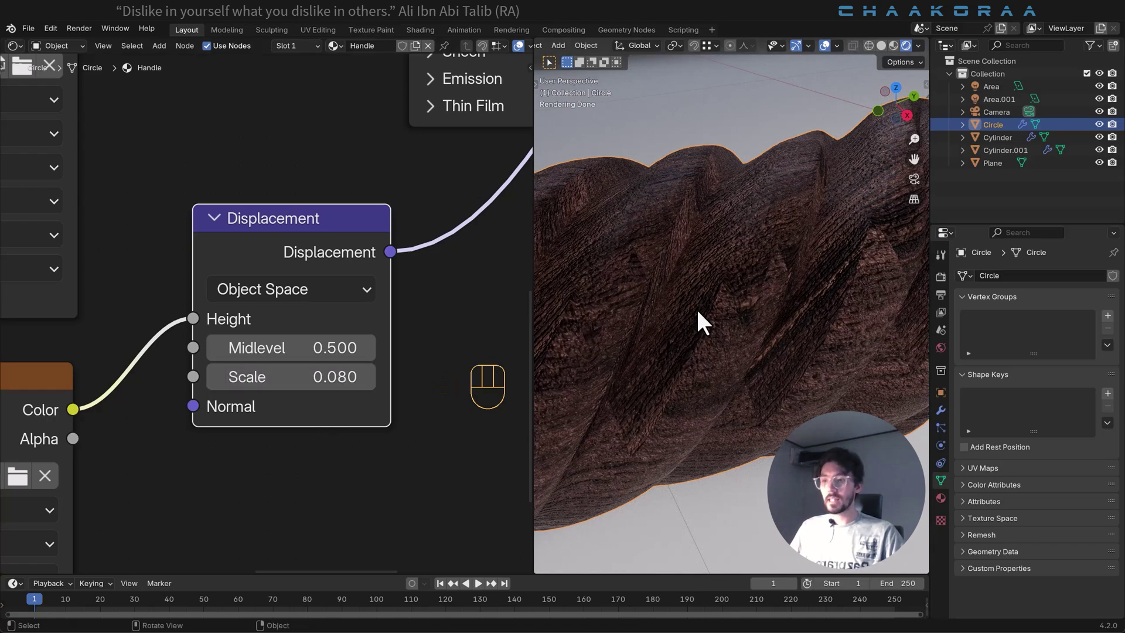
middle_click_drag(697, 307, 736, 315)
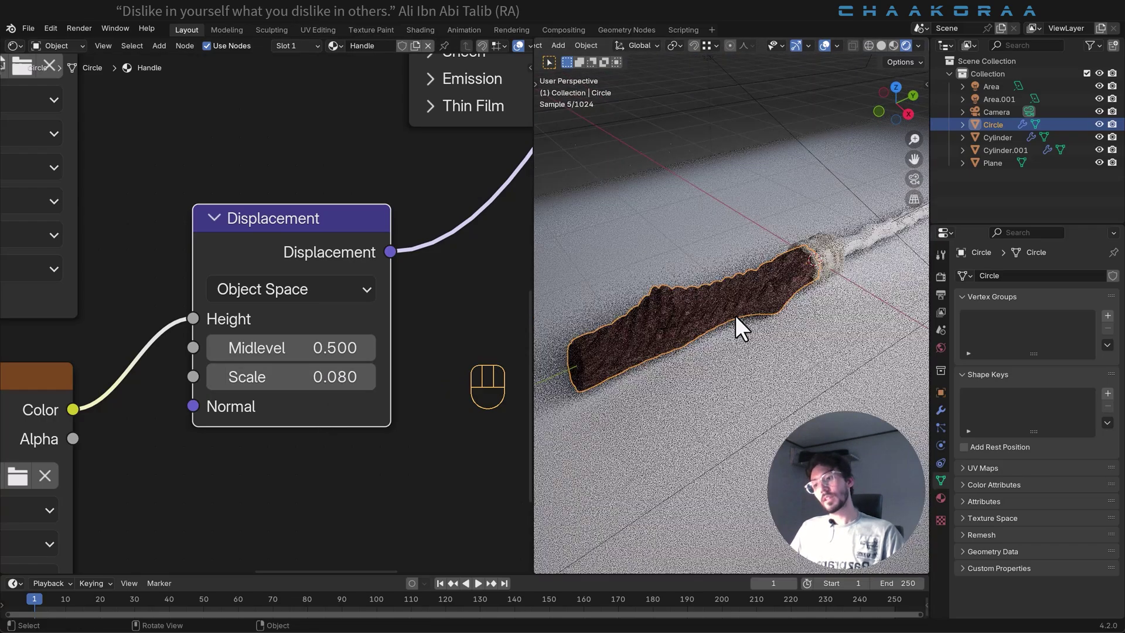
middle_click_drag(254, 189, 258, 236)
scroll(401, 260, "down", 1)
middle_click_drag(402, 260, 389, 296)
scroll(280, 178, "down", 3)
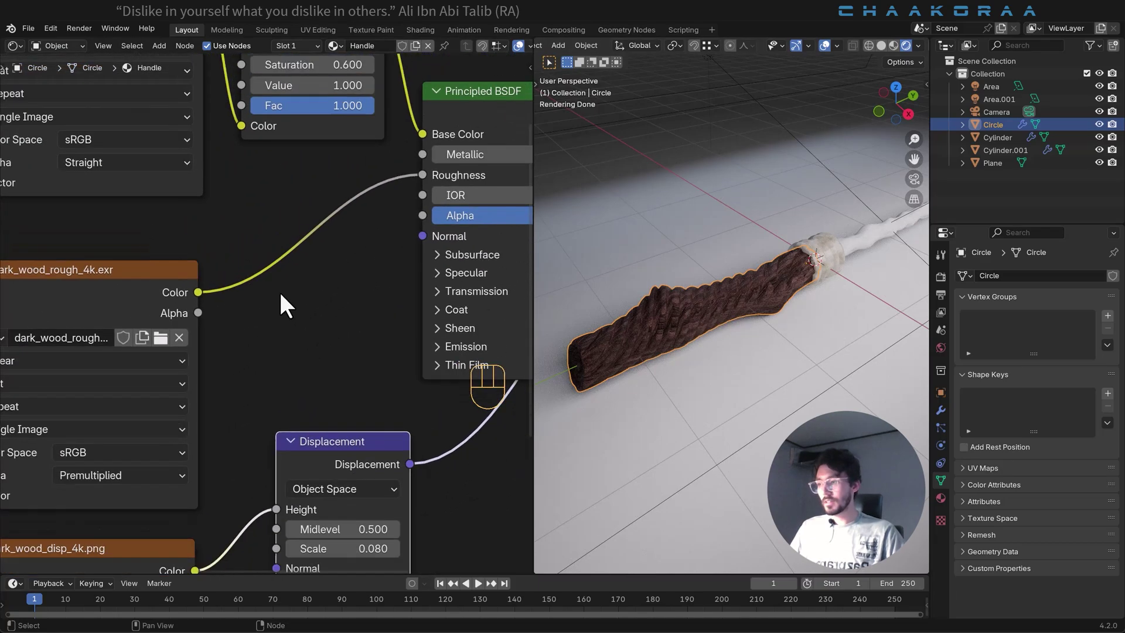
Step: Insert a Color Ramp between the roughness image and the BSDF's Roughness input
key("shift+a")
left_click(255, 242)
type("col")
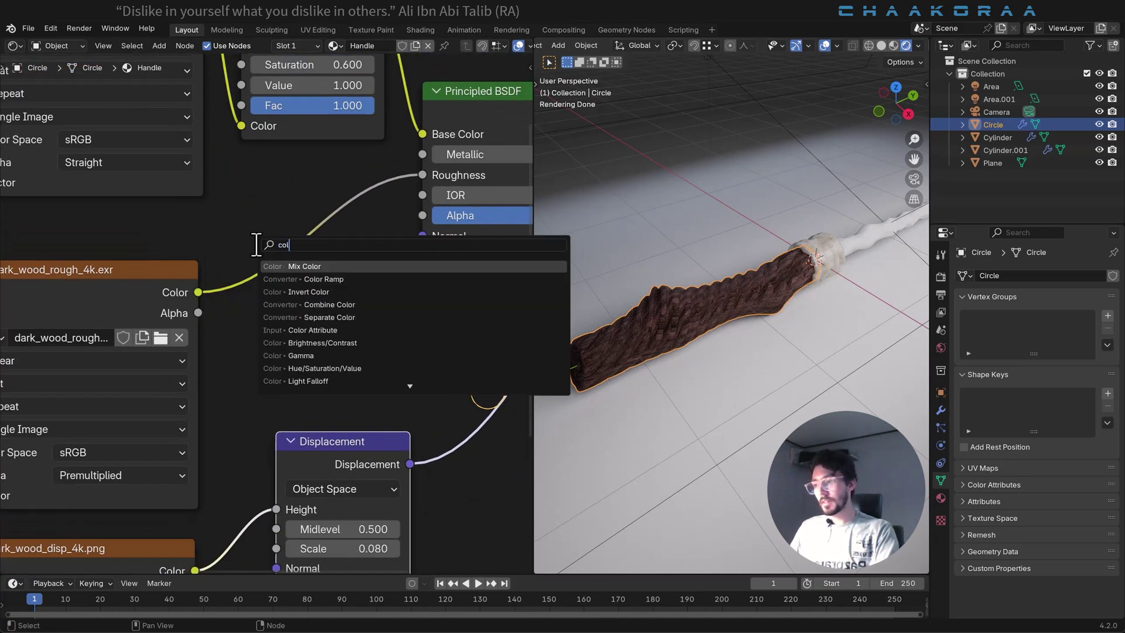
key("Down")
key("Return")
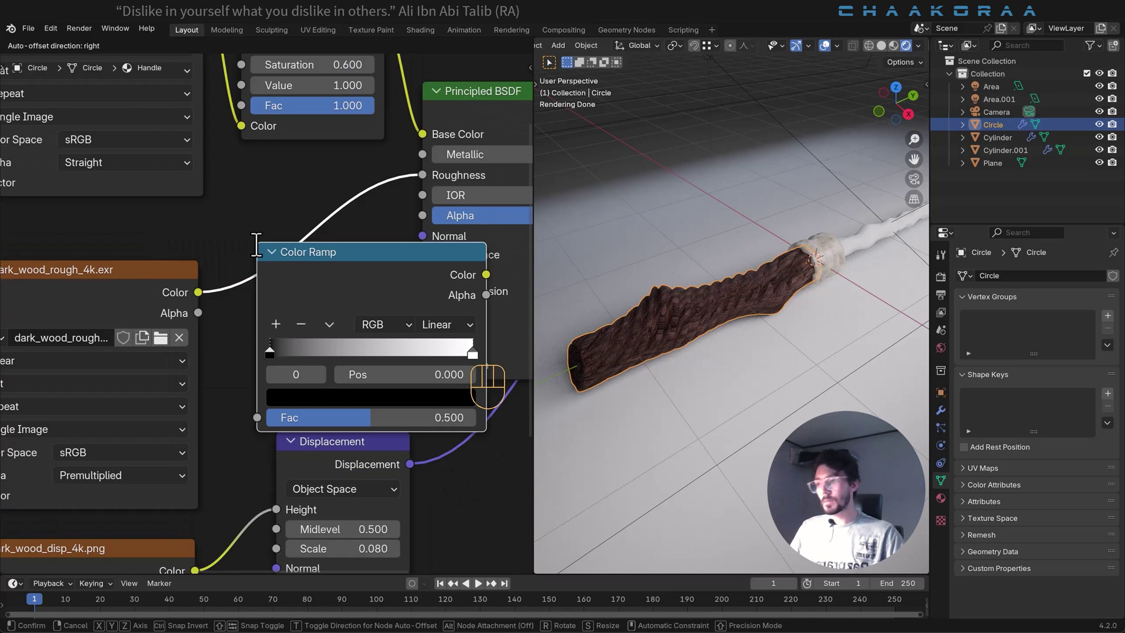
left_click(255, 242)
middle_click_drag(112, 285, 141, 278)
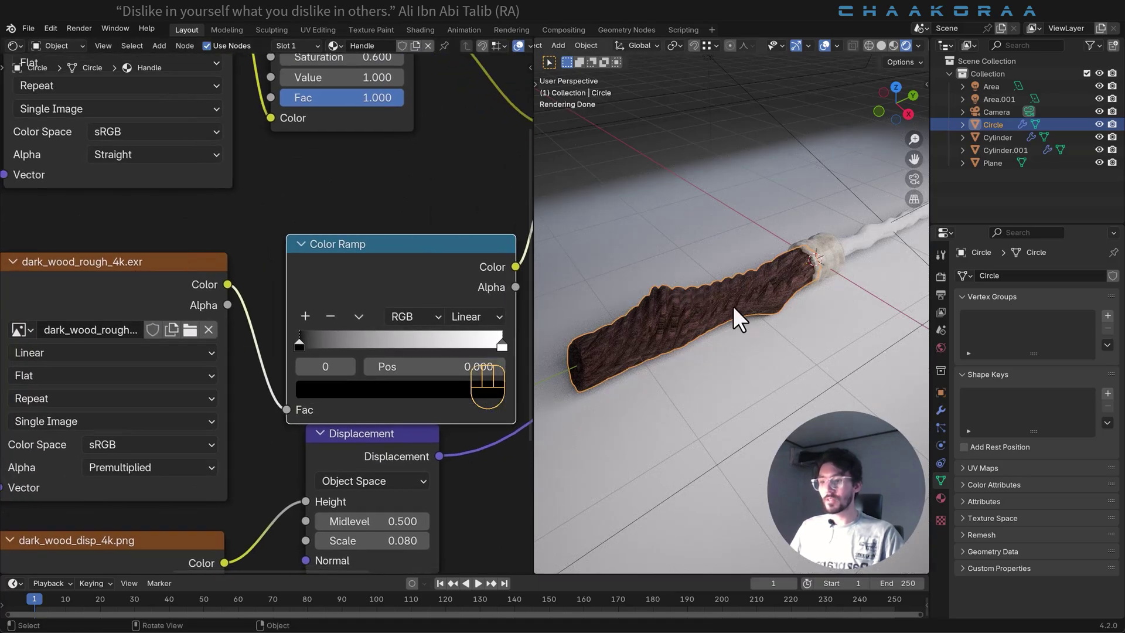
left_click_drag(415, 242, 397, 196)
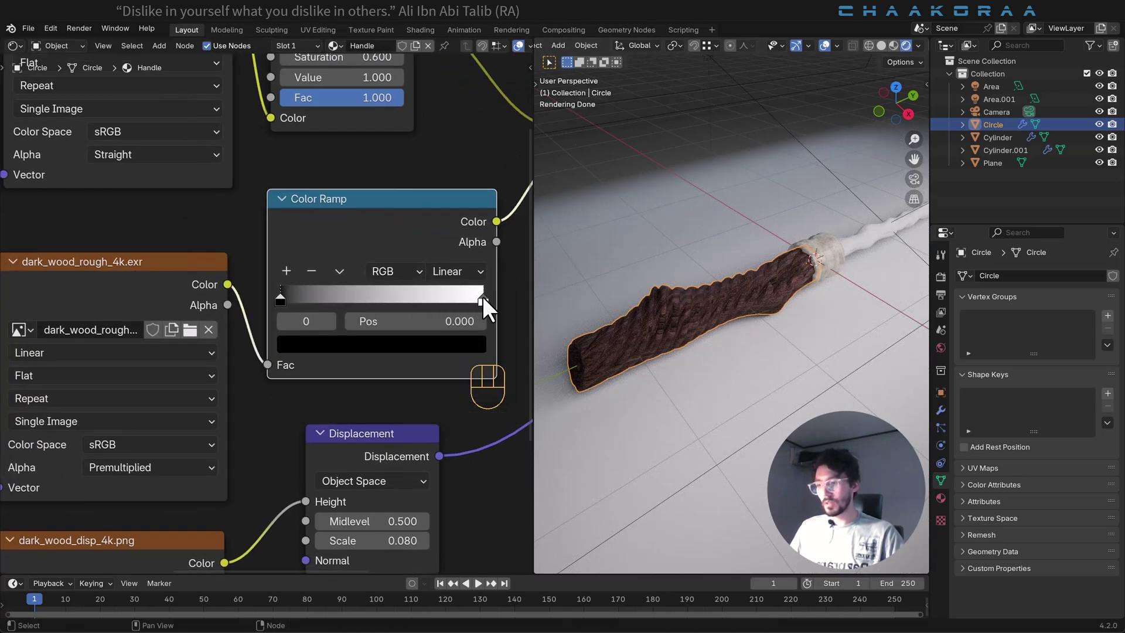
Step: Move the Color Ramp's black stop to 0.680 and its white stop right to 0.940
left_click_drag(483, 296, 447, 303)
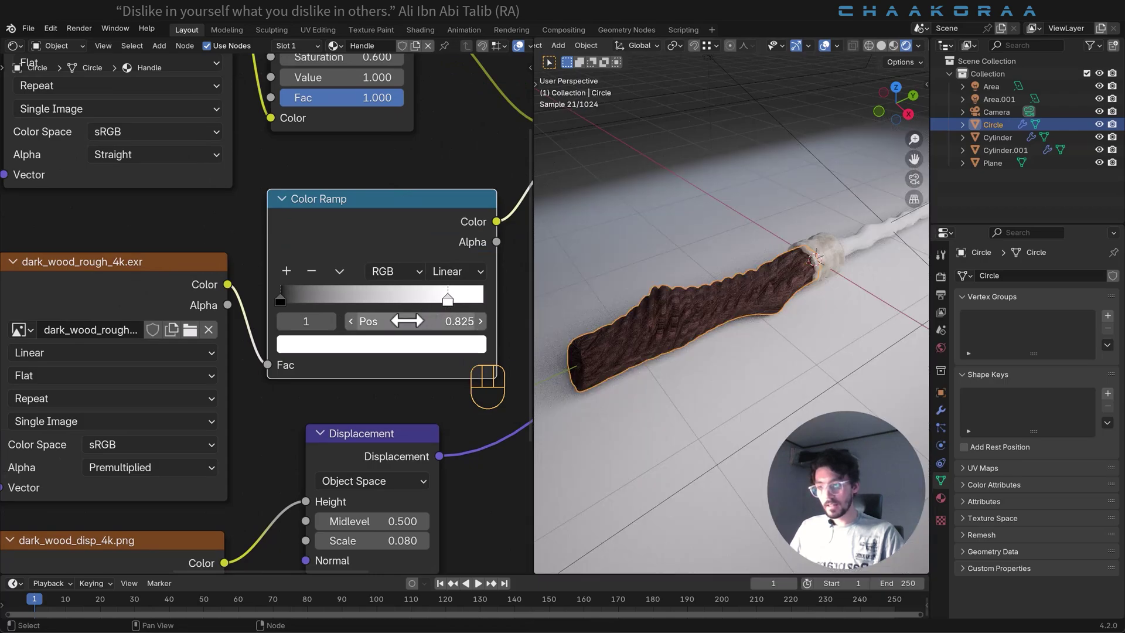
left_click_drag(281, 300, 365, 300)
left_click_drag(449, 300, 473, 301)
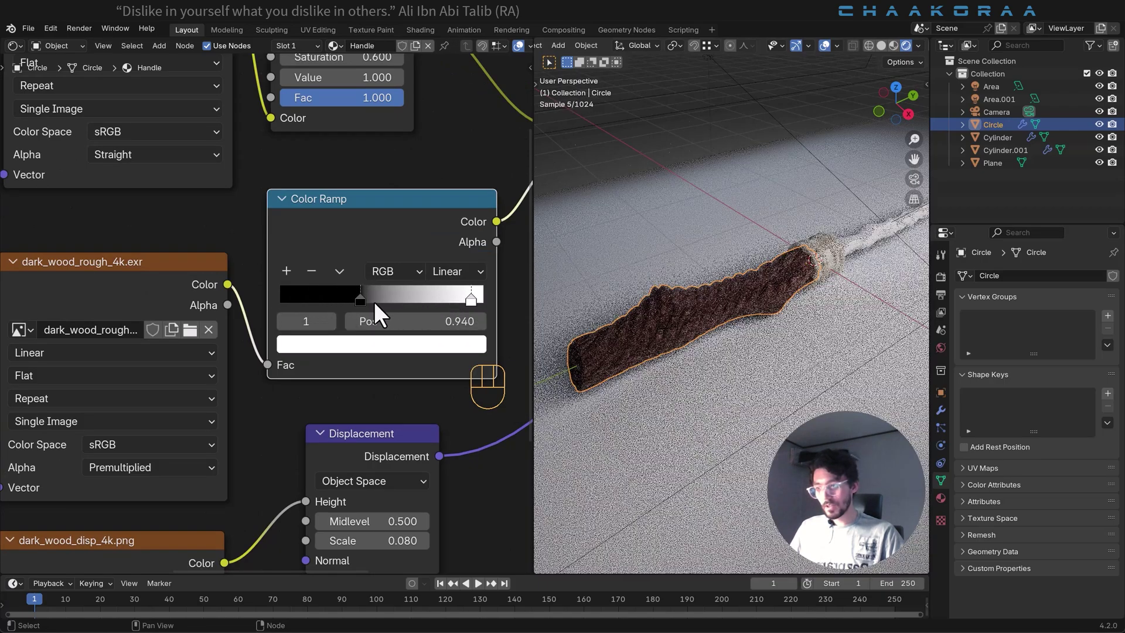
left_click_drag(374, 301, 423, 301)
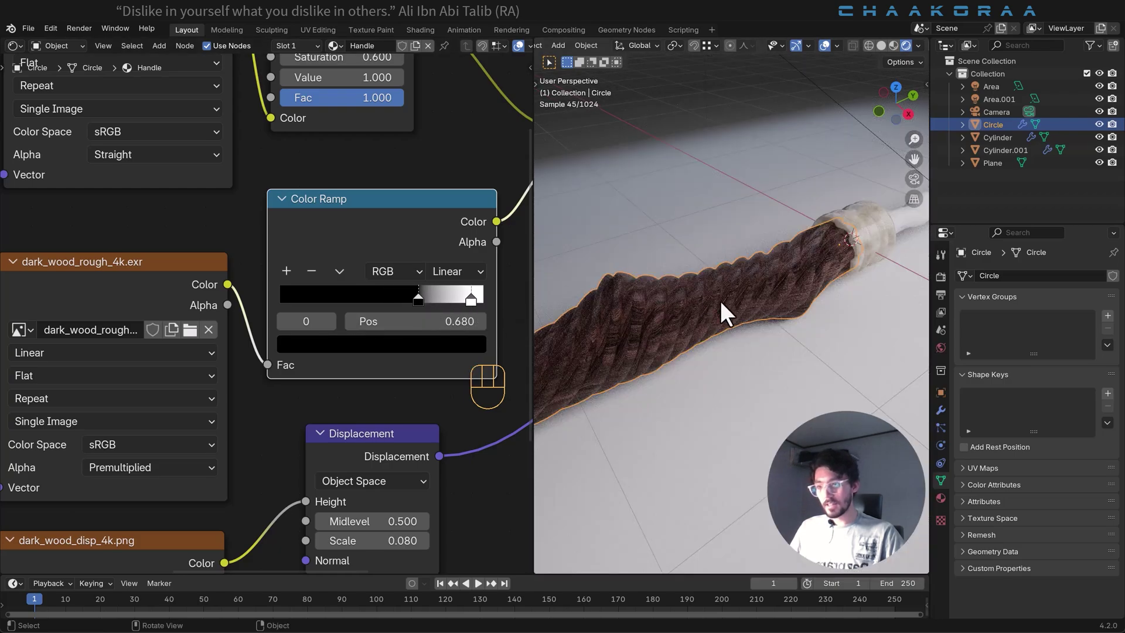
scroll(731, 304, "down", 2)
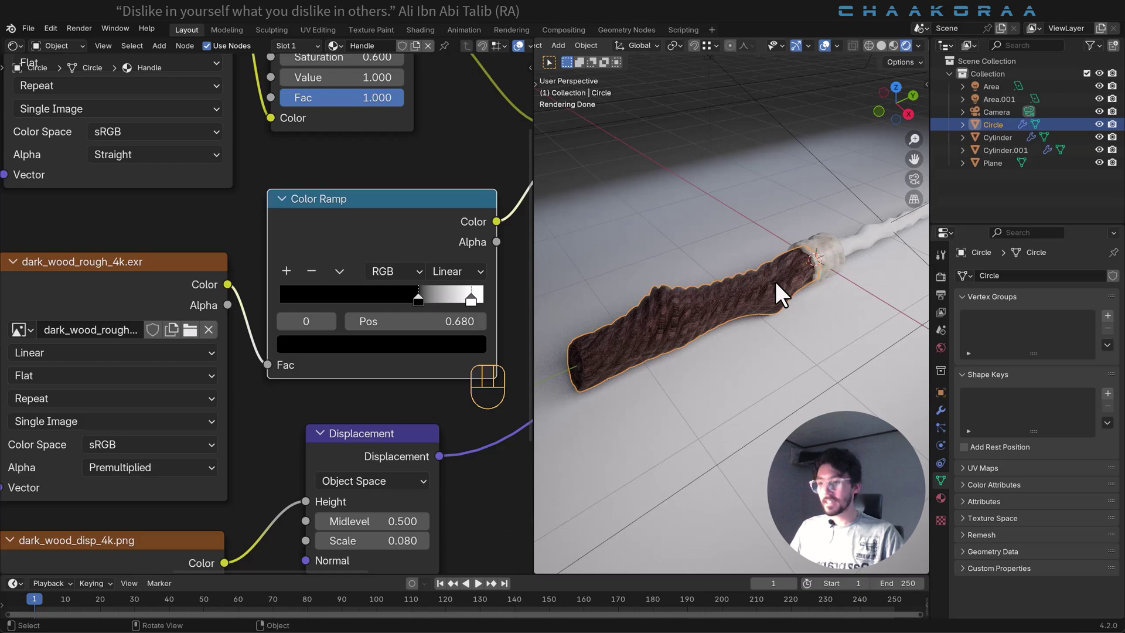
scroll(775, 281, "down", 1)
Step: Select the white cylinder together with the rope handle for linking data
middle_click_drag(763, 293, 725, 298)
scroll(726, 297, "up", 1)
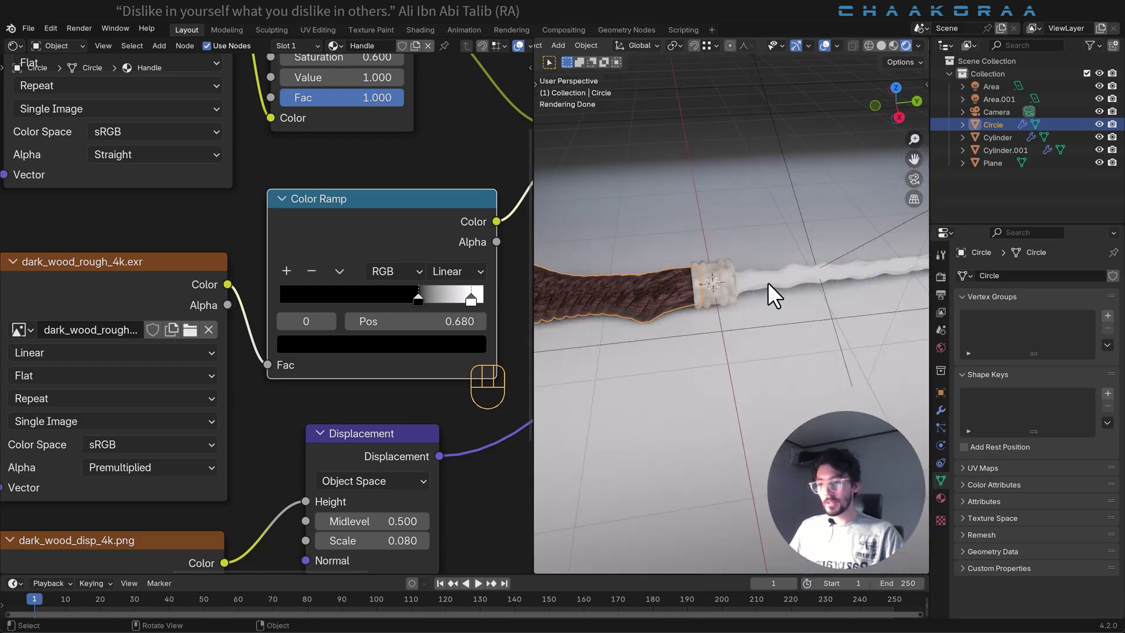
left_click(769, 284)
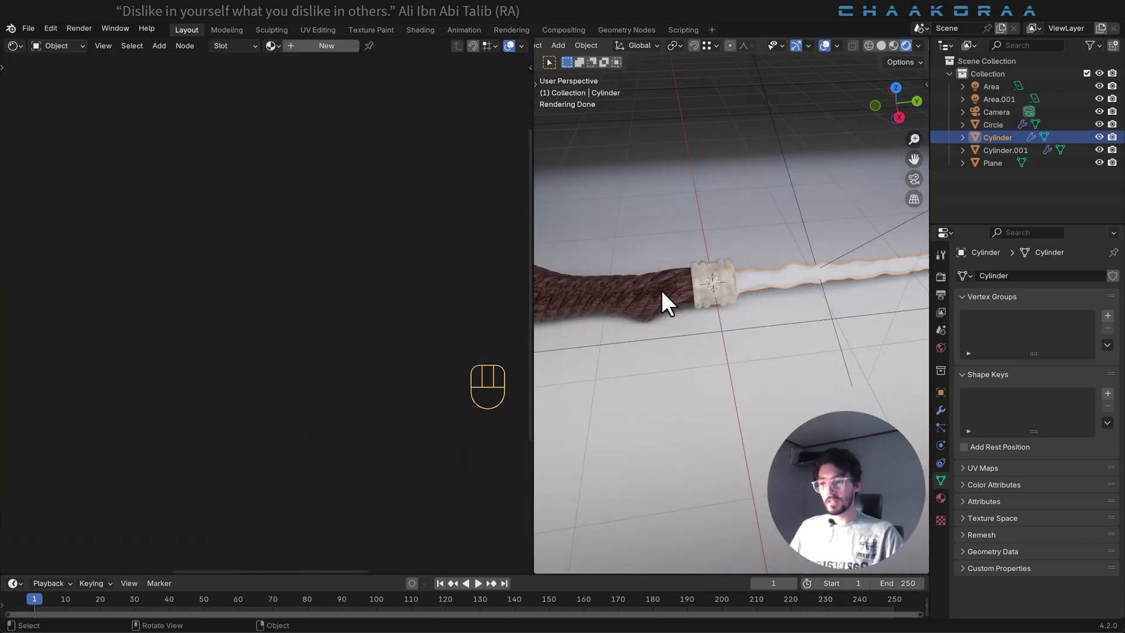
left_click(652, 289, "shift")
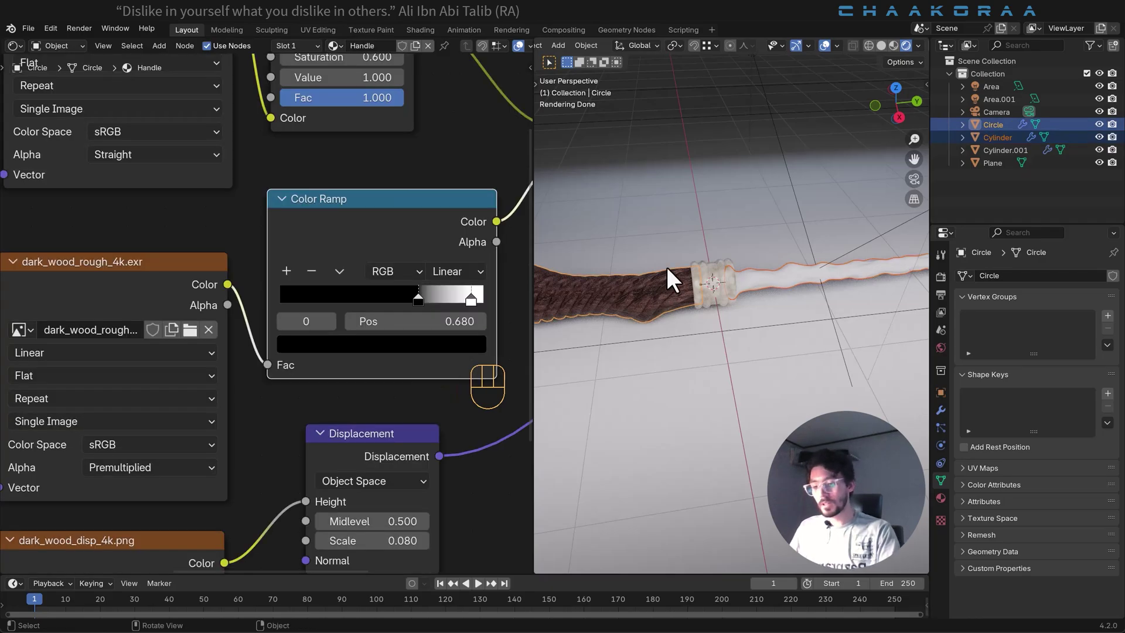
key("ctrl+l")
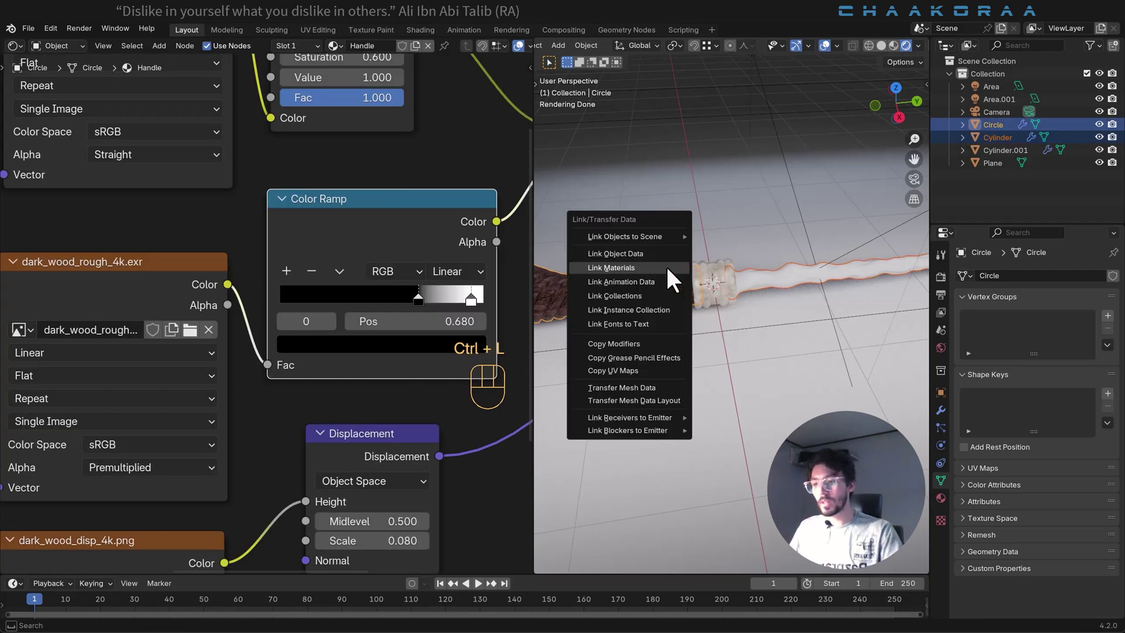
Step: Link the rope's wood material to the cylinder and make it a single-user copy, Handle.001
left_click(624, 271)
left_click(798, 278)
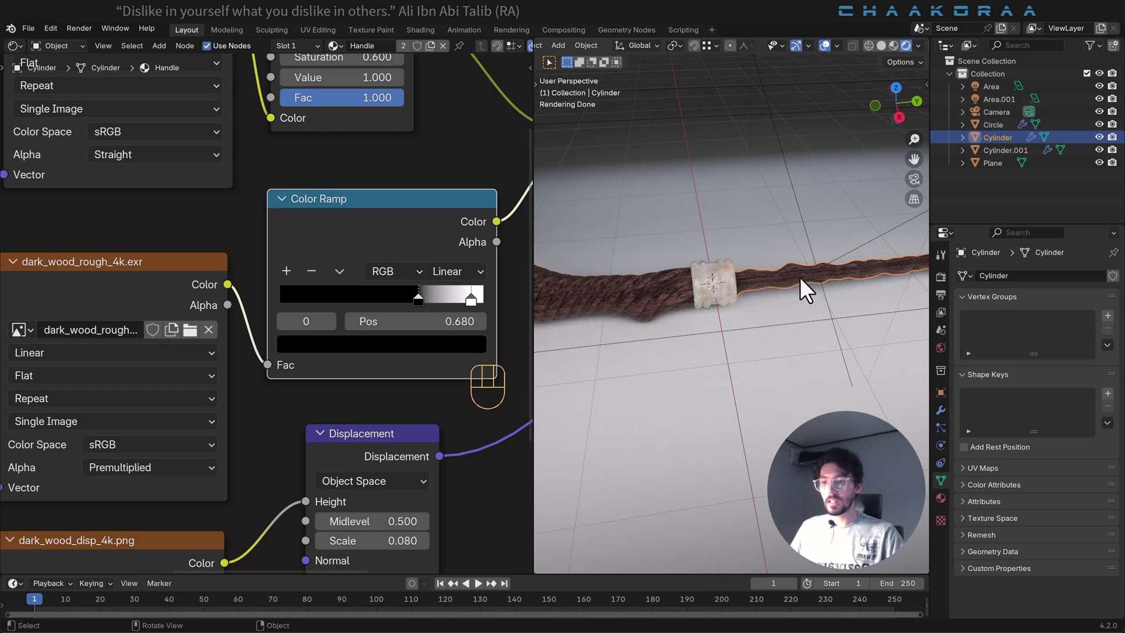
middle_click_drag(811, 273, 825, 273)
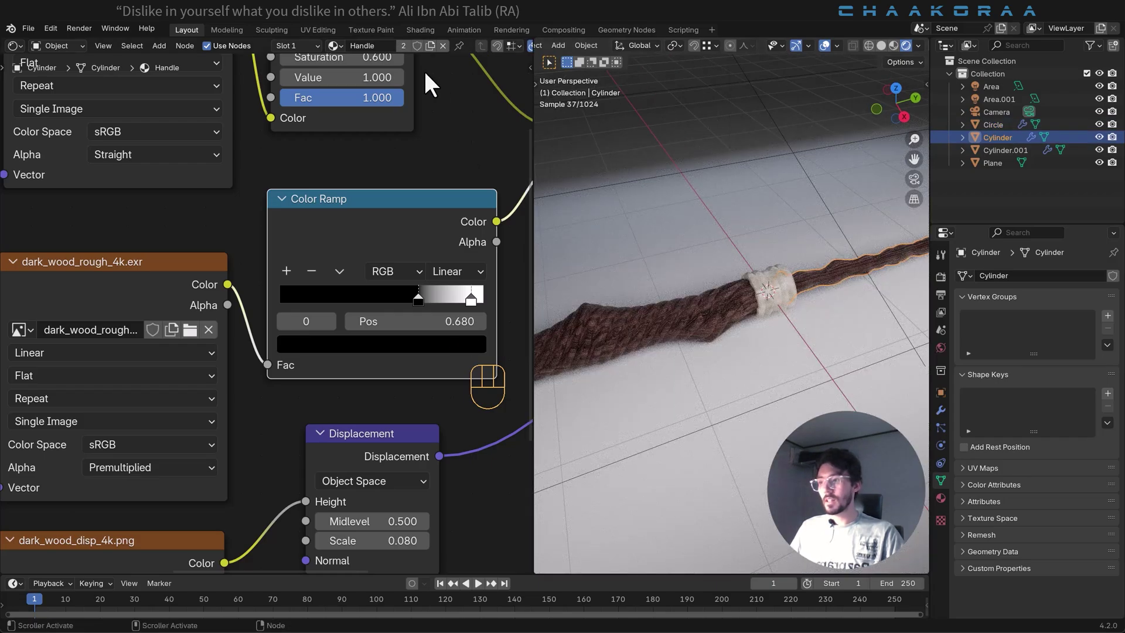
left_click(402, 46)
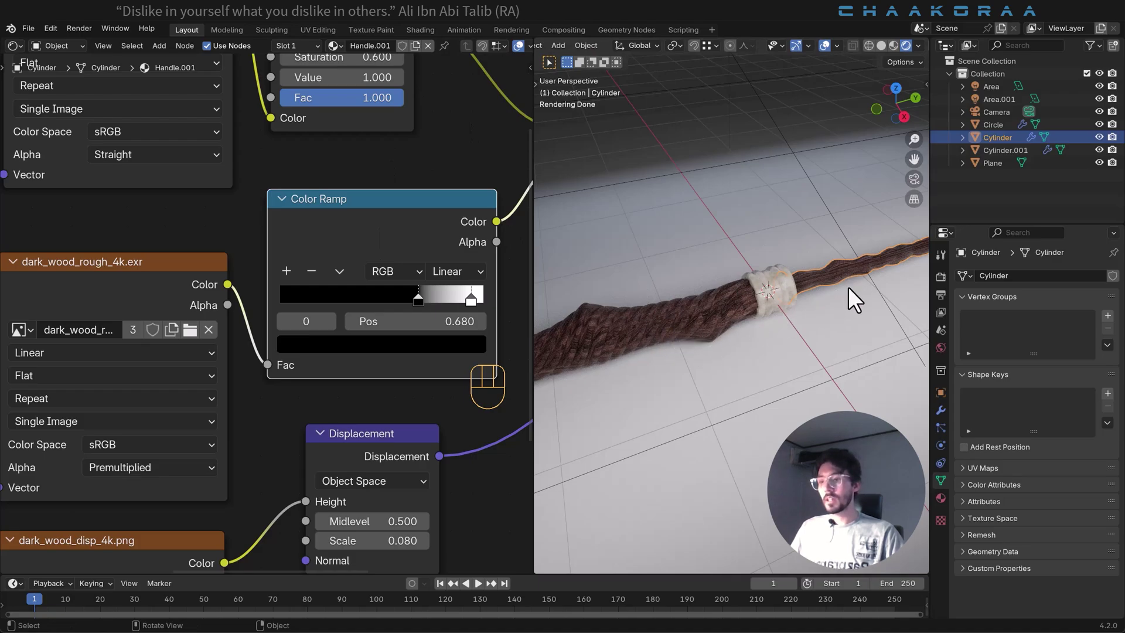
Step: Enter Edit Mode on the cylinder and select all its geometry
middle_click_drag(848, 287, 749, 315, "shift")
scroll(708, 273, "up", 3)
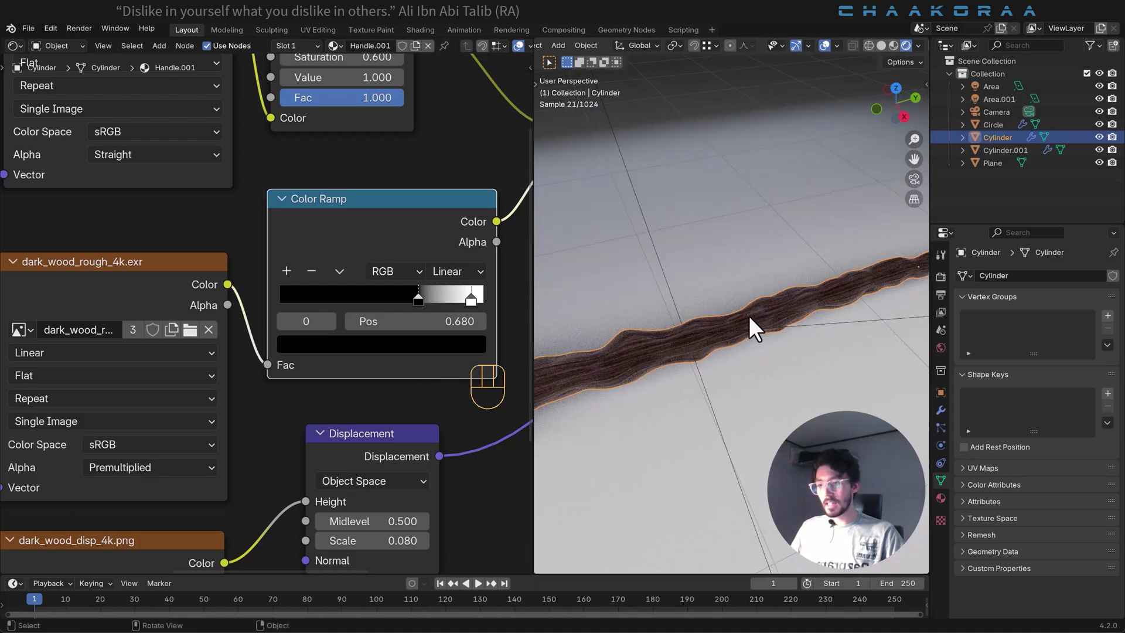
scroll(690, 336, "down", 2)
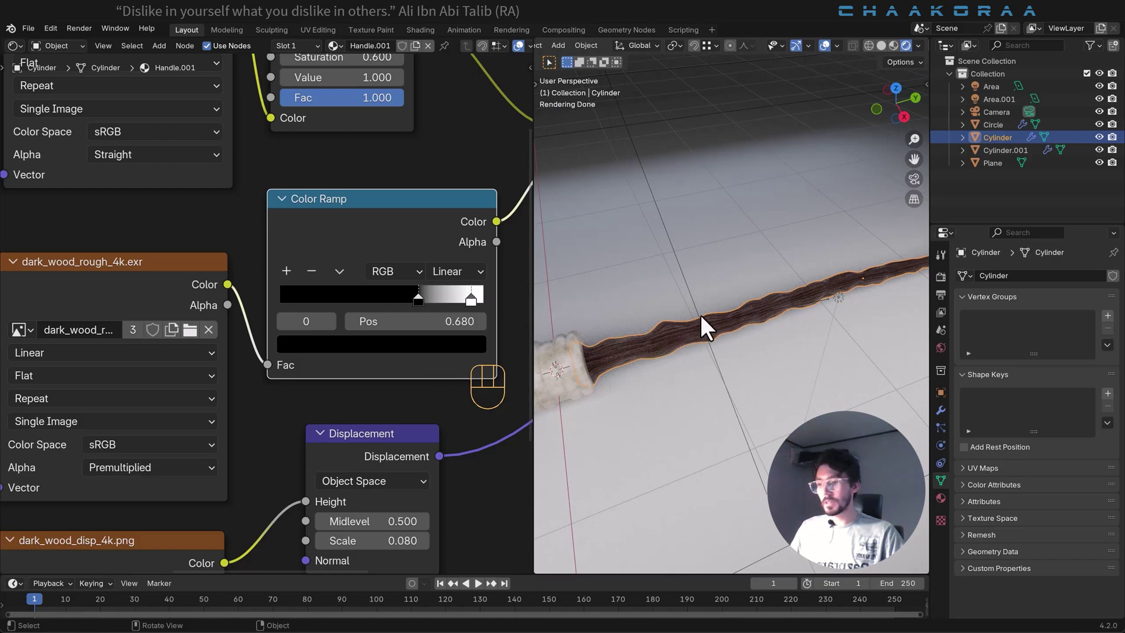
key("Tab")
key("a")
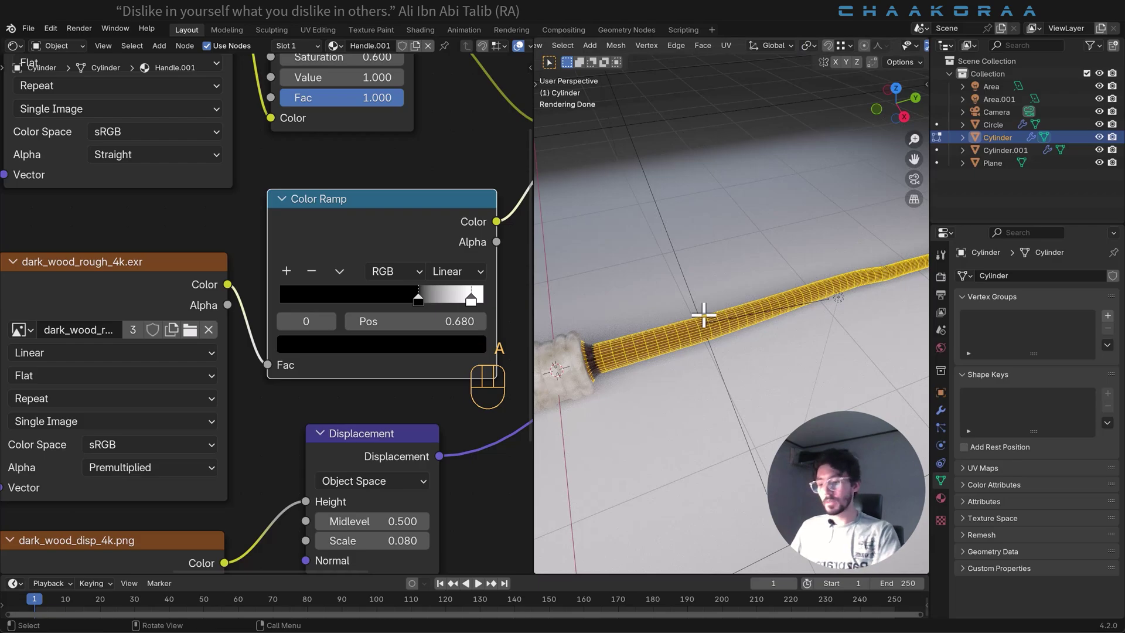
Step: Unwrap the cylinder with Cube Projection and return to Object Mode
key("u")
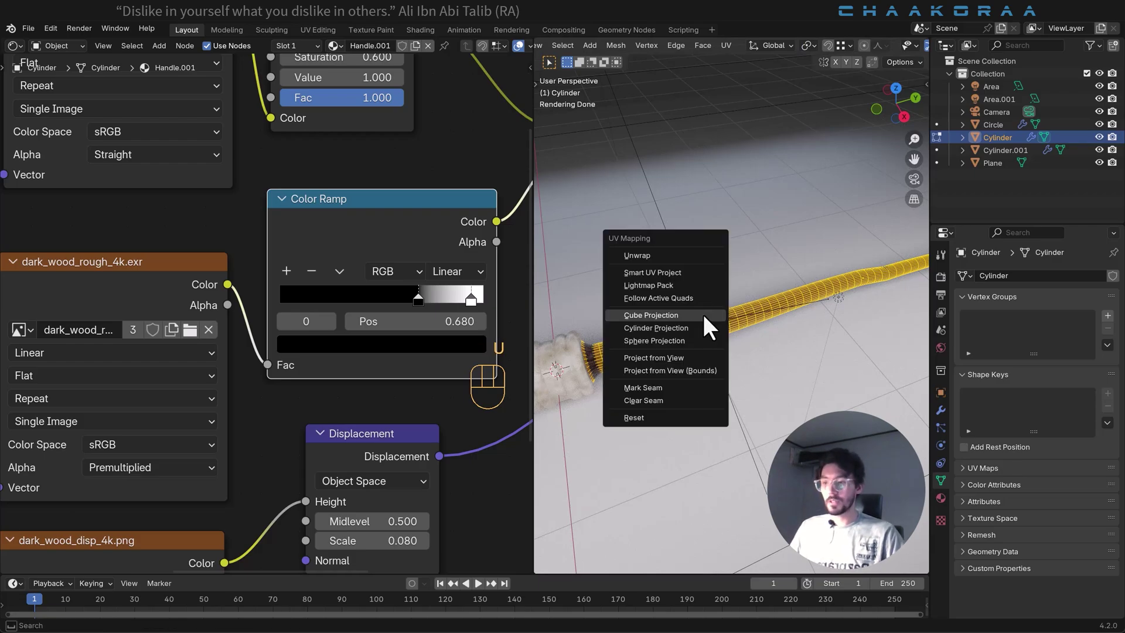
left_click(702, 311)
key("Tab")
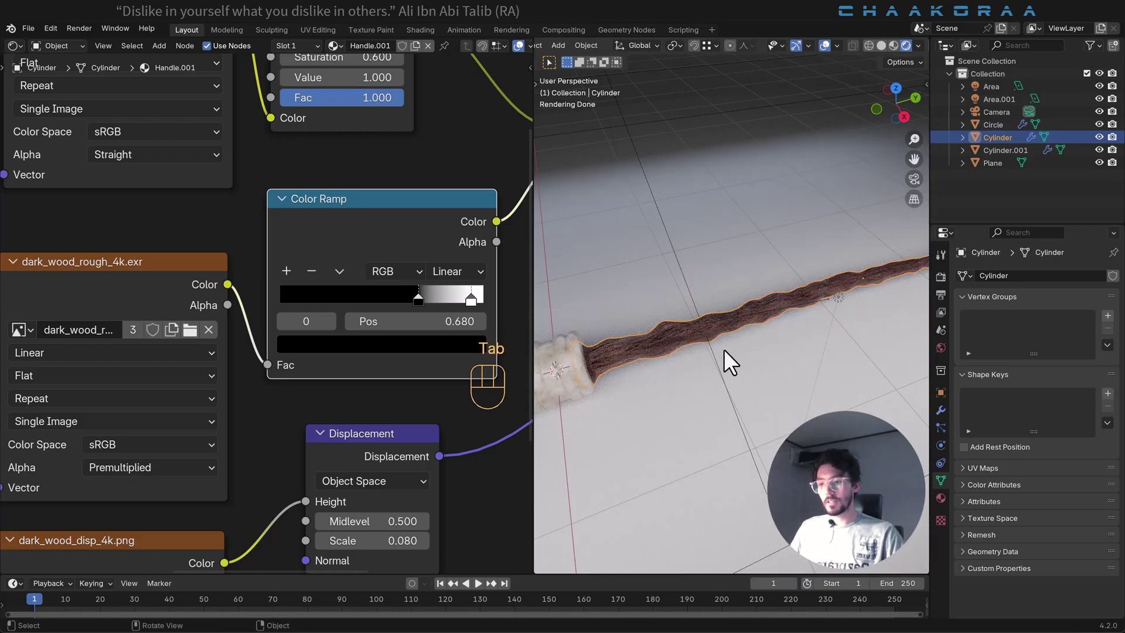
scroll(726, 349, "up", 4)
scroll(726, 350, "down", 6)
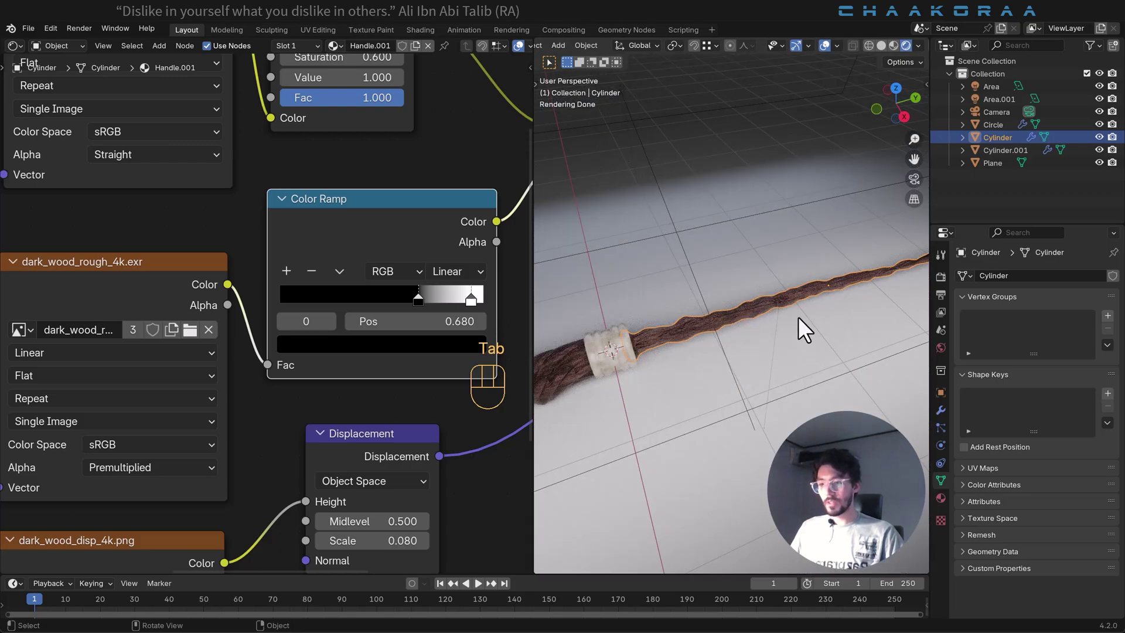
scroll(780, 328, "up", 2)
middle_click_drag(428, 176, 353, 390)
scroll(310, 326, "up", 3)
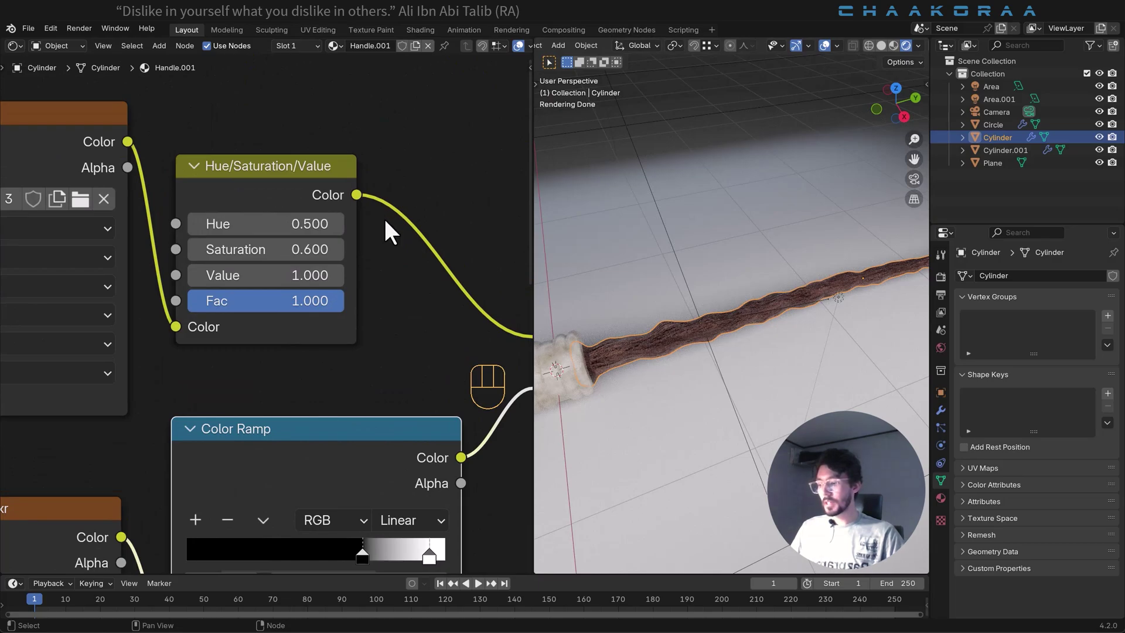
Step: Add an RGB Curves node onto the Hue/Saturation/Value output link
middle_click_drag(299, 247, 230, 235)
middle_click_drag(305, 269, 212, 230)
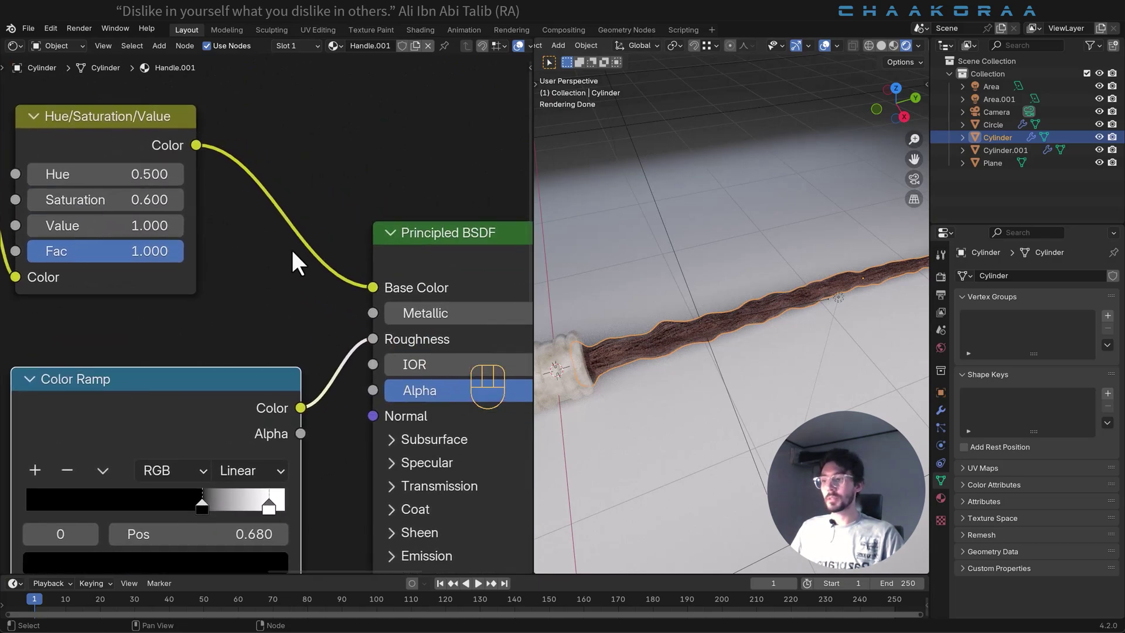
key("shift+a")
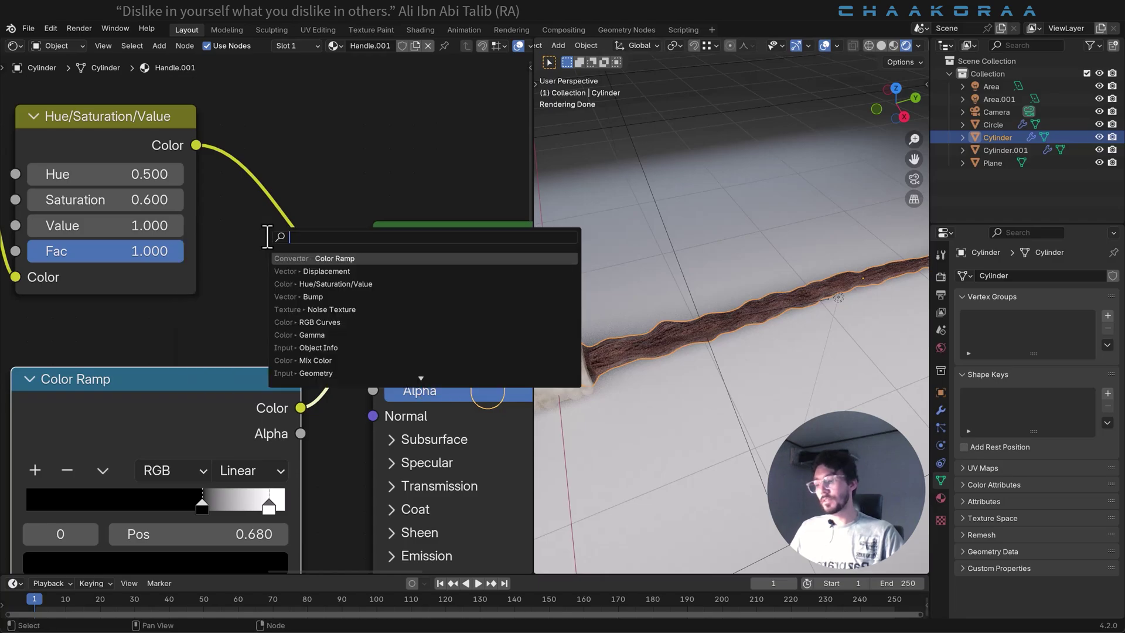
type("rgb cu")
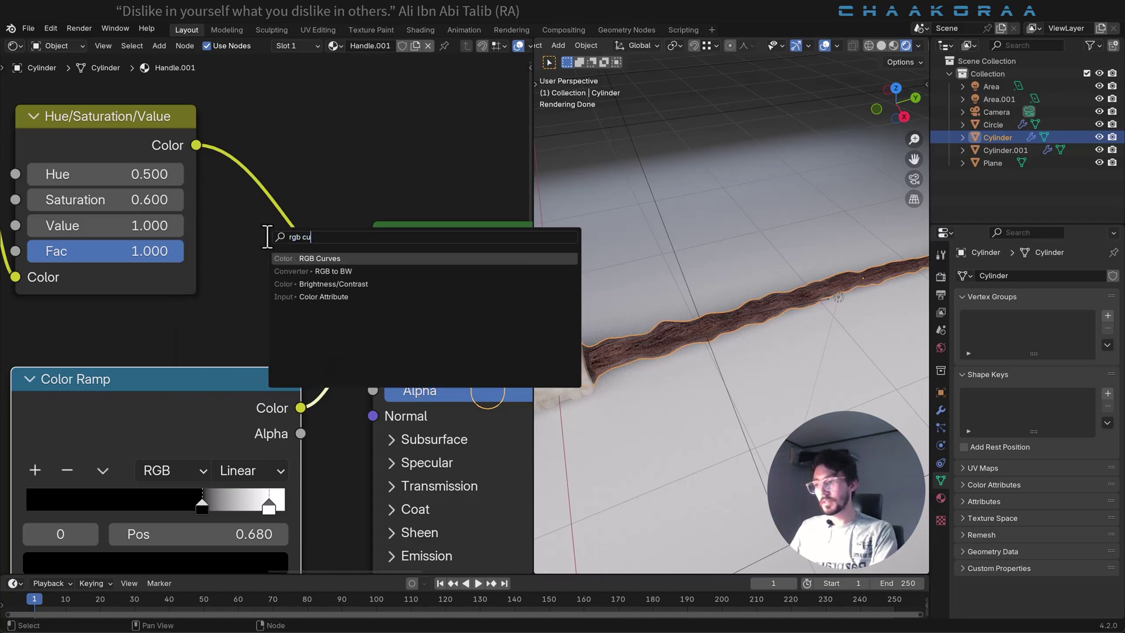
key("Return")
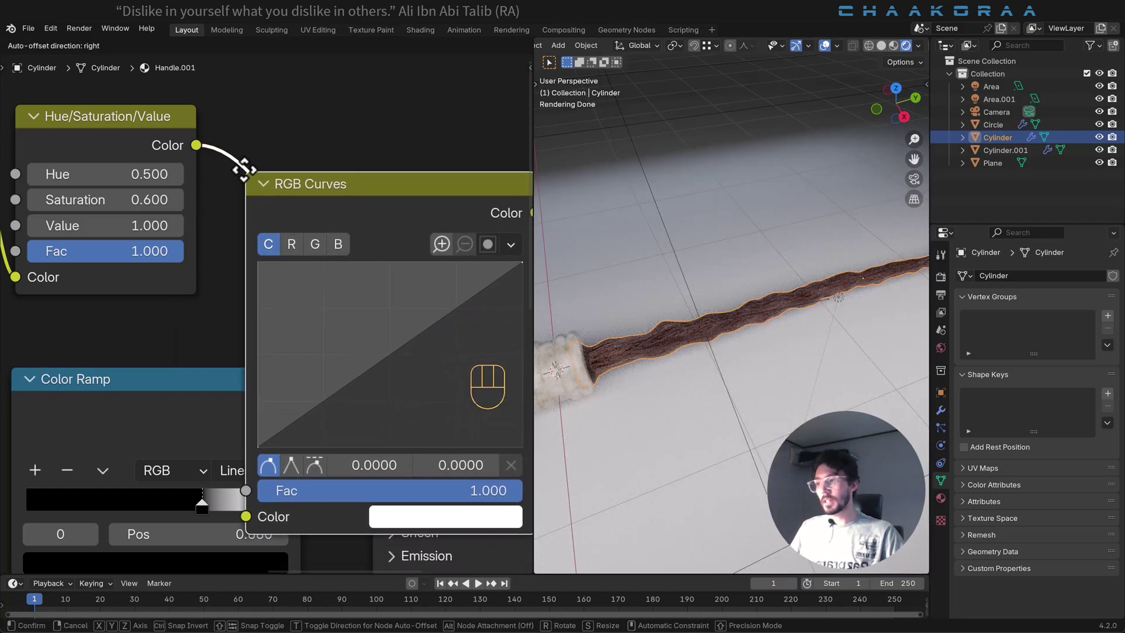
left_click(246, 173)
scroll(253, 198, "down", 2)
key("g")
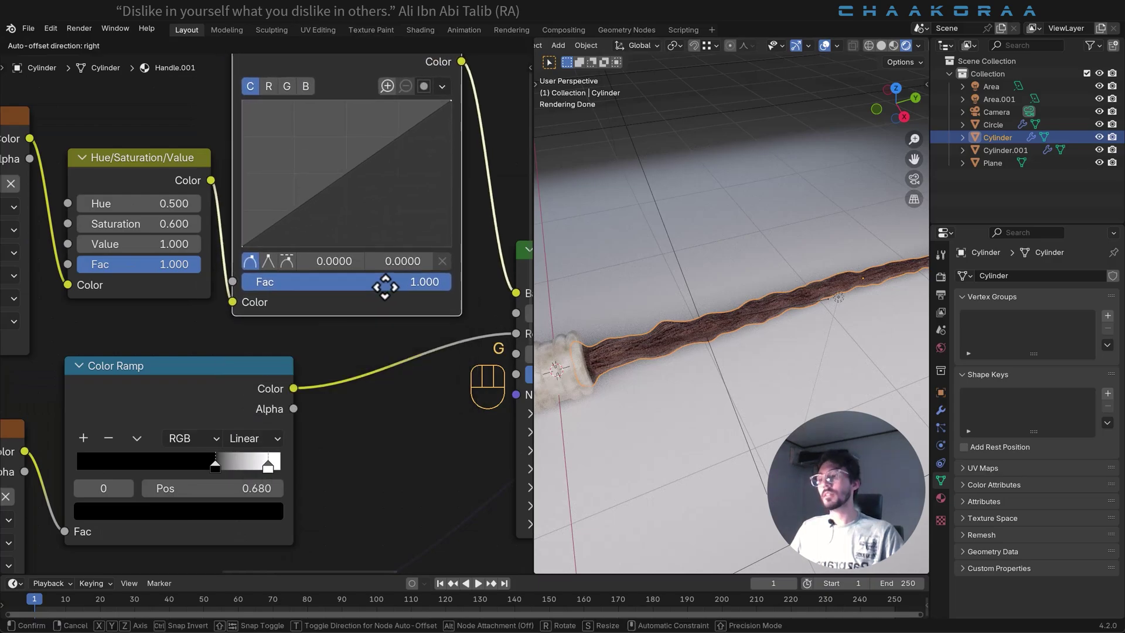
left_click(385, 283)
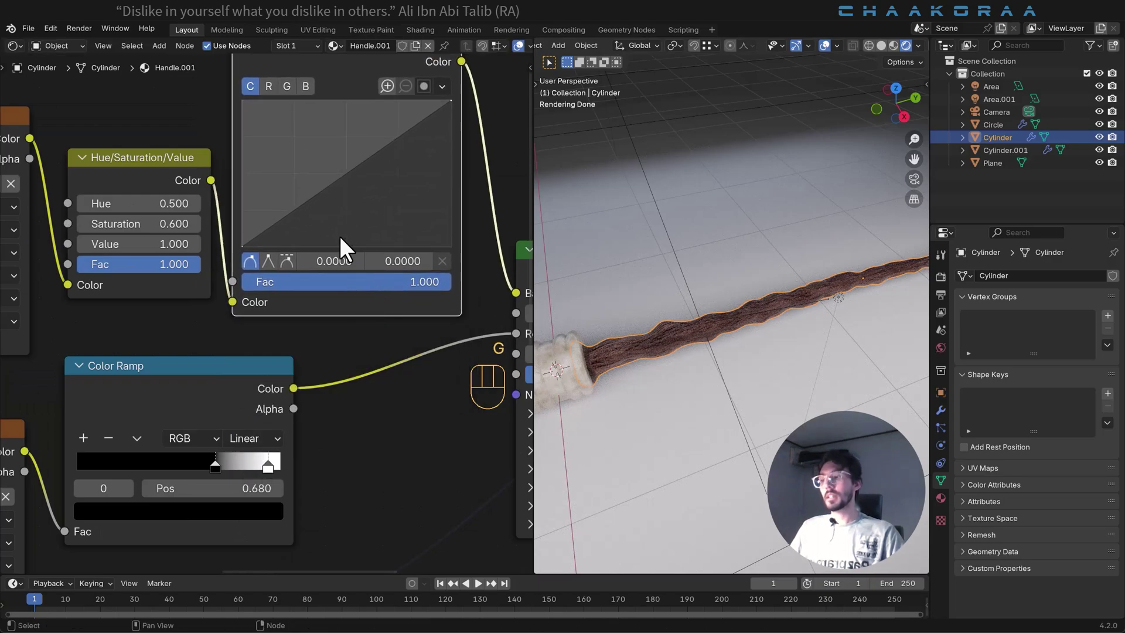
Step: Lower Saturation to 0.300 and bend the RGB curve upward to lighten the wood
left_click(86, 223)
left_click(86, 222)
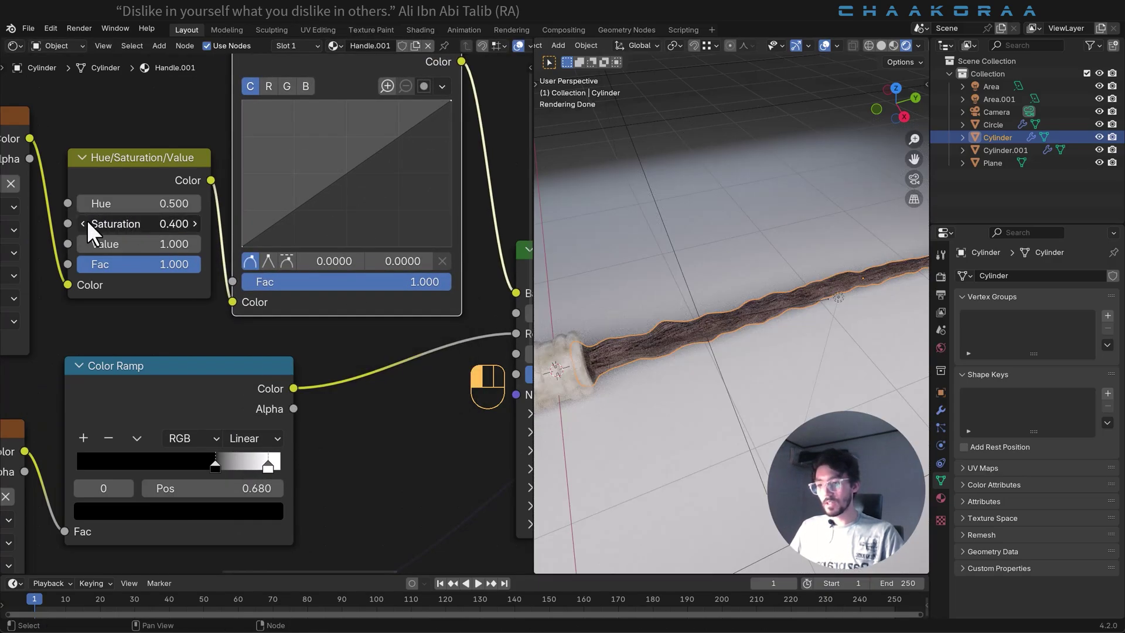
left_click(85, 222)
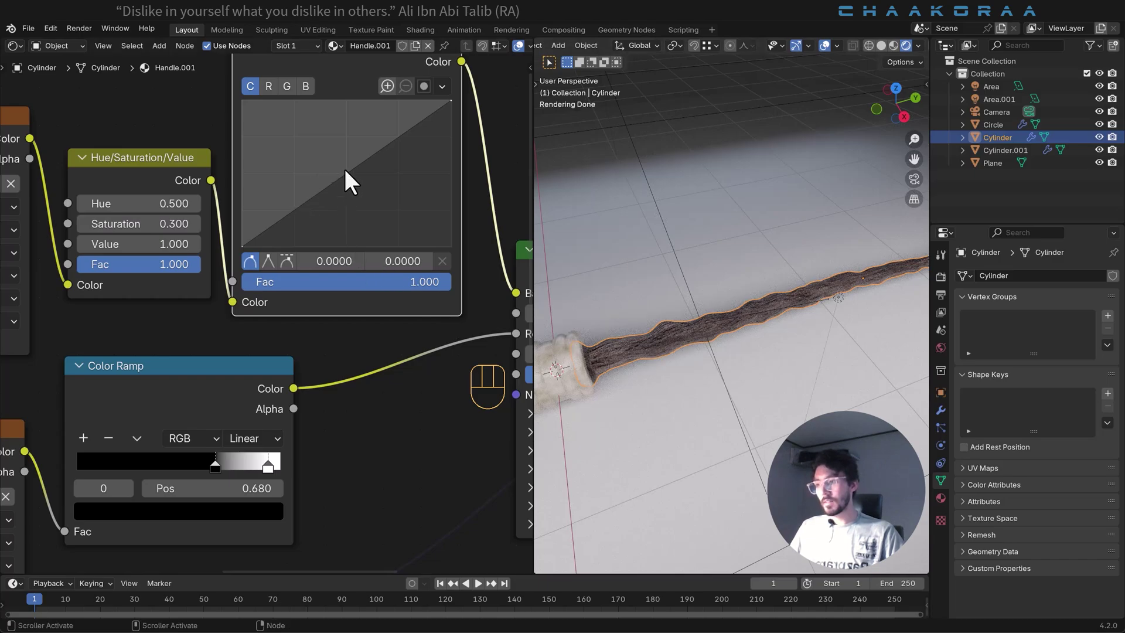
left_click_drag(344, 170, 337, 154)
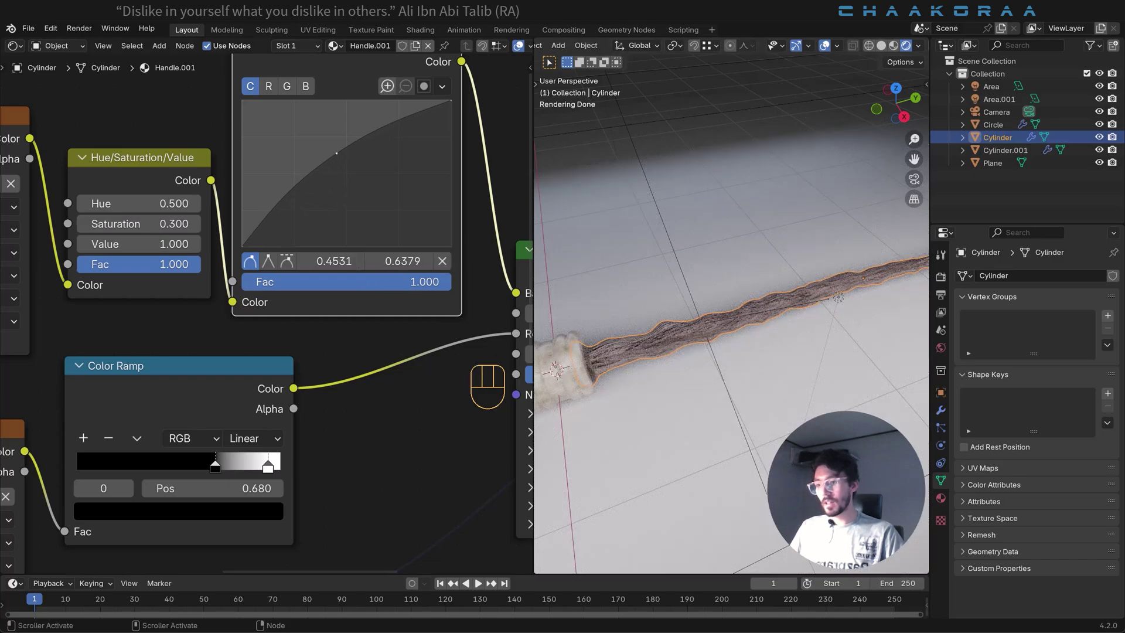
Step: Slide the roughness Color Ramp's black stop to 0.311
middle_click_drag(635, 320, 765, 316)
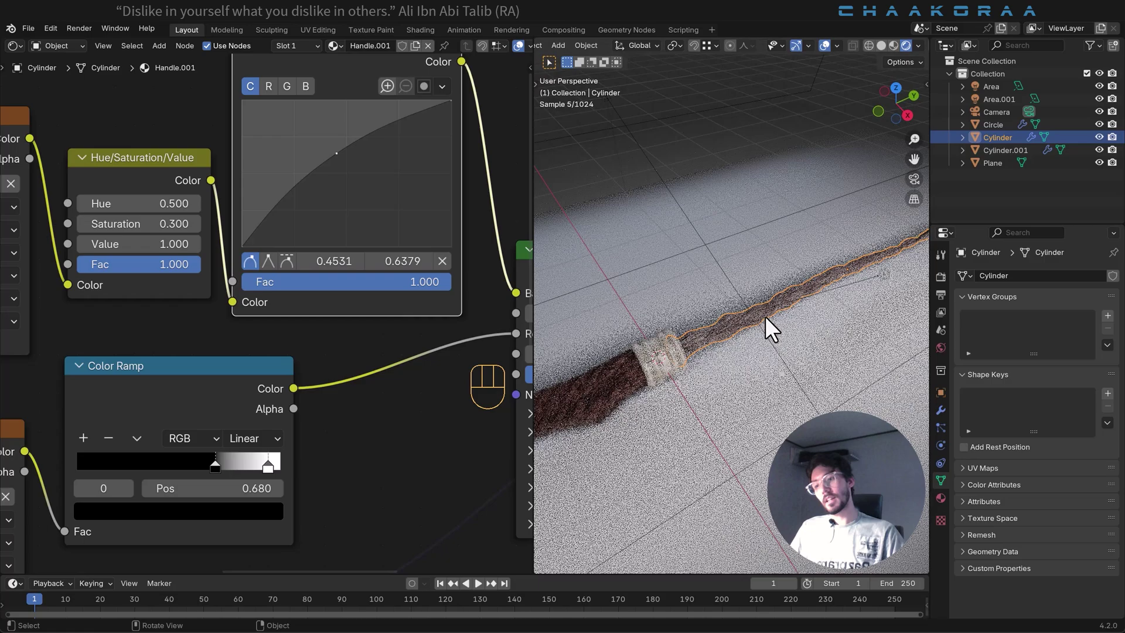
scroll(790, 314, "up", 6)
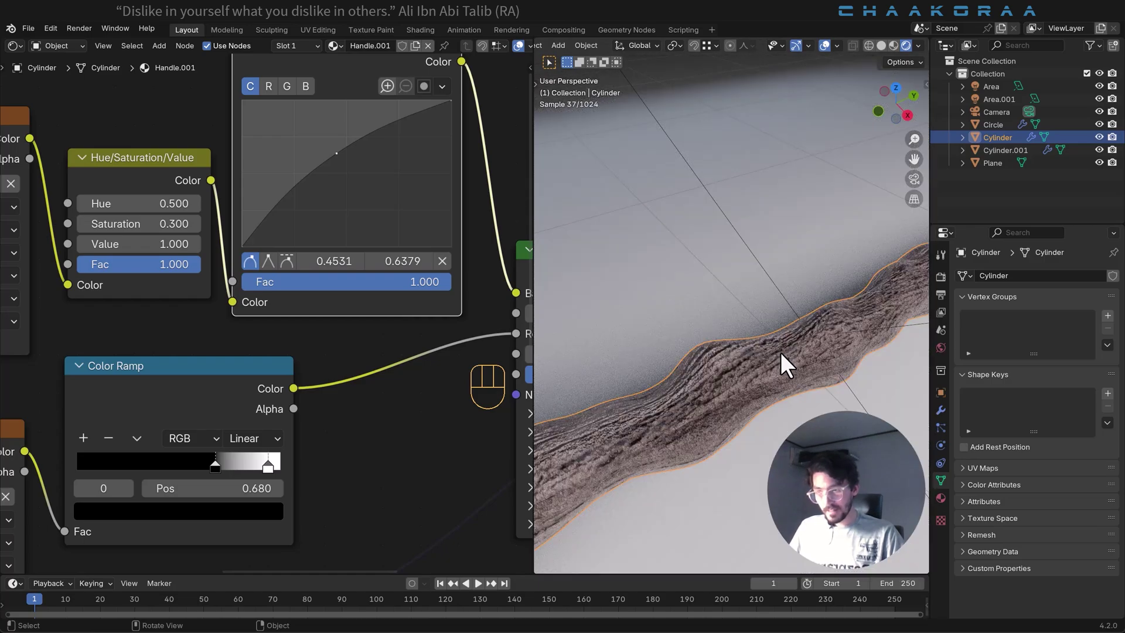
scroll(782, 359, "down", 6)
middle_click_drag(236, 443, 302, 330)
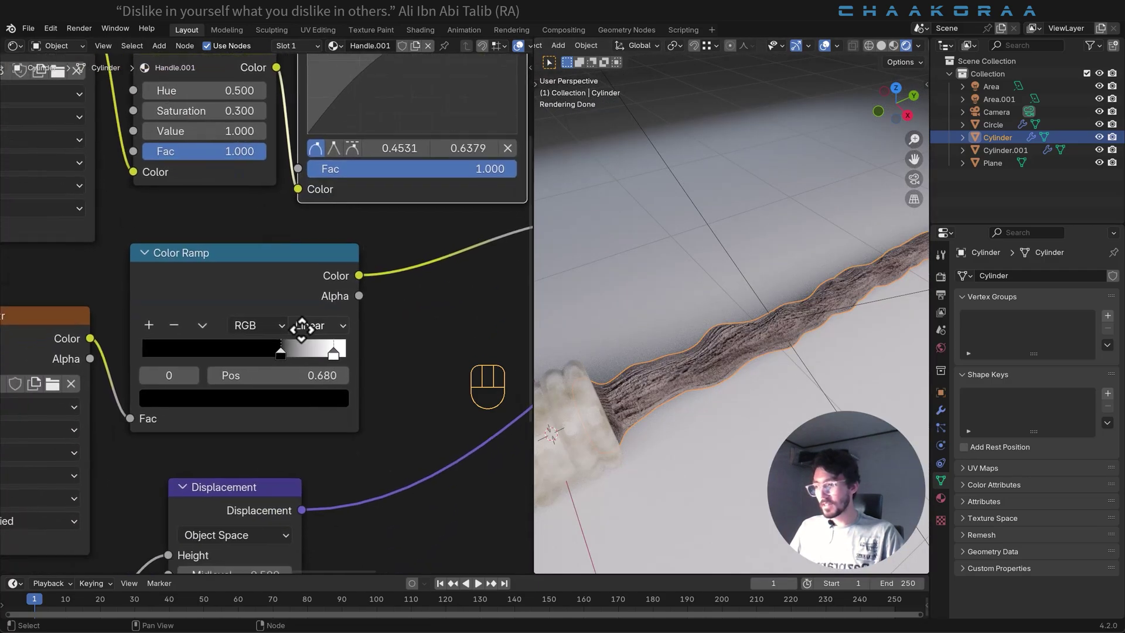
left_click_drag(281, 355, 204, 357)
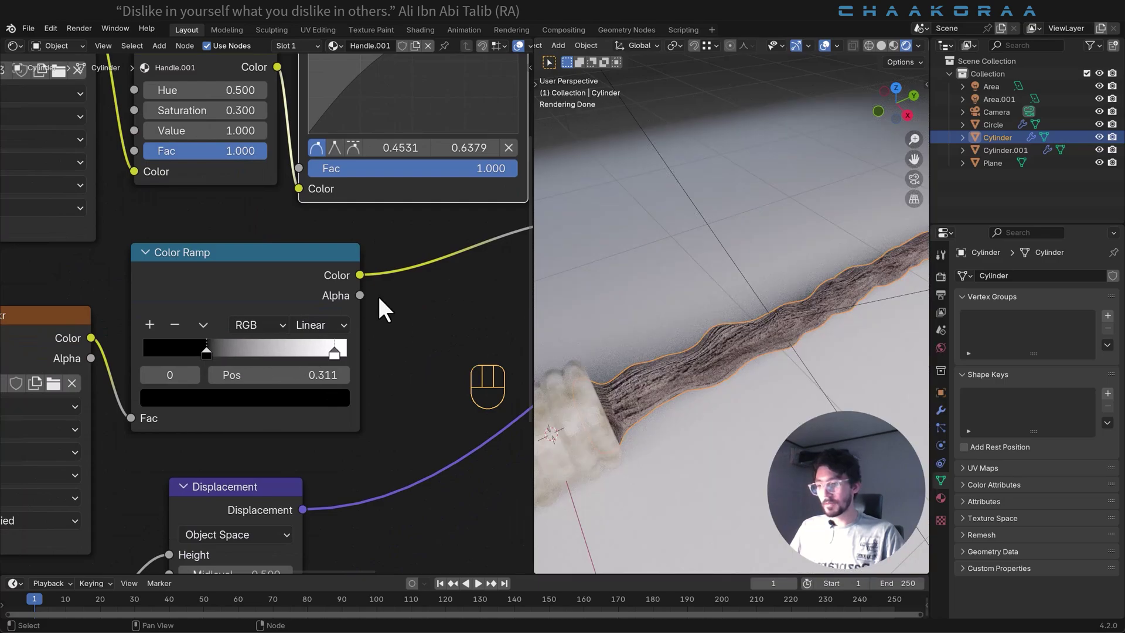
scroll(378, 316, "down", 2)
Step: Select the floor plane in the viewport
middle_click_drag(379, 339, 237, 335)
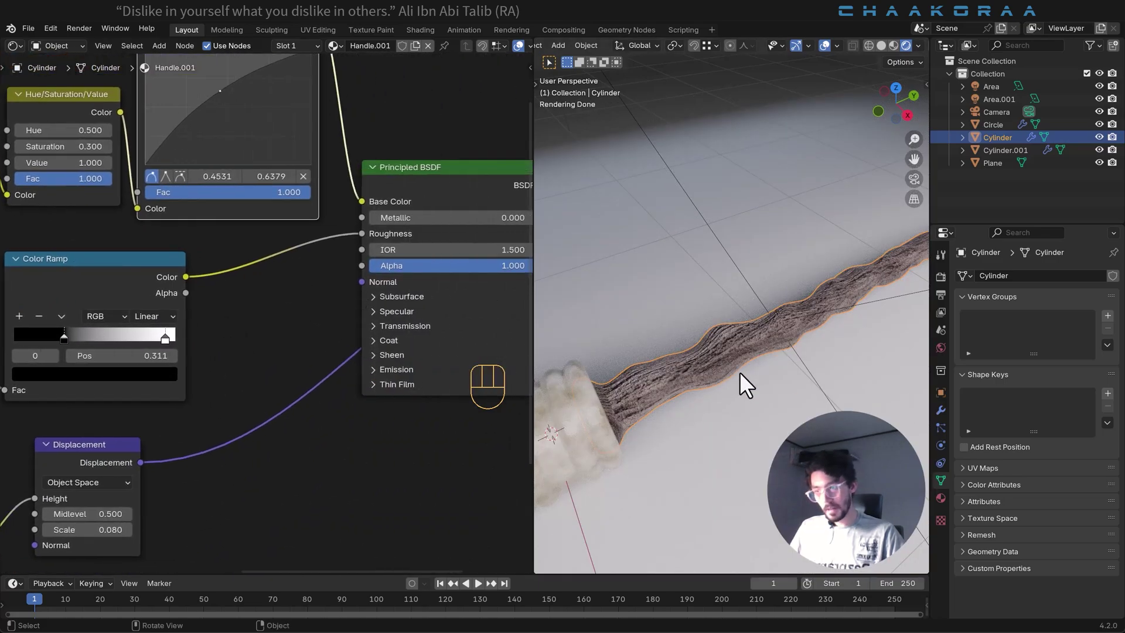
scroll(739, 372, "up", 6)
scroll(767, 391, "down", 13)
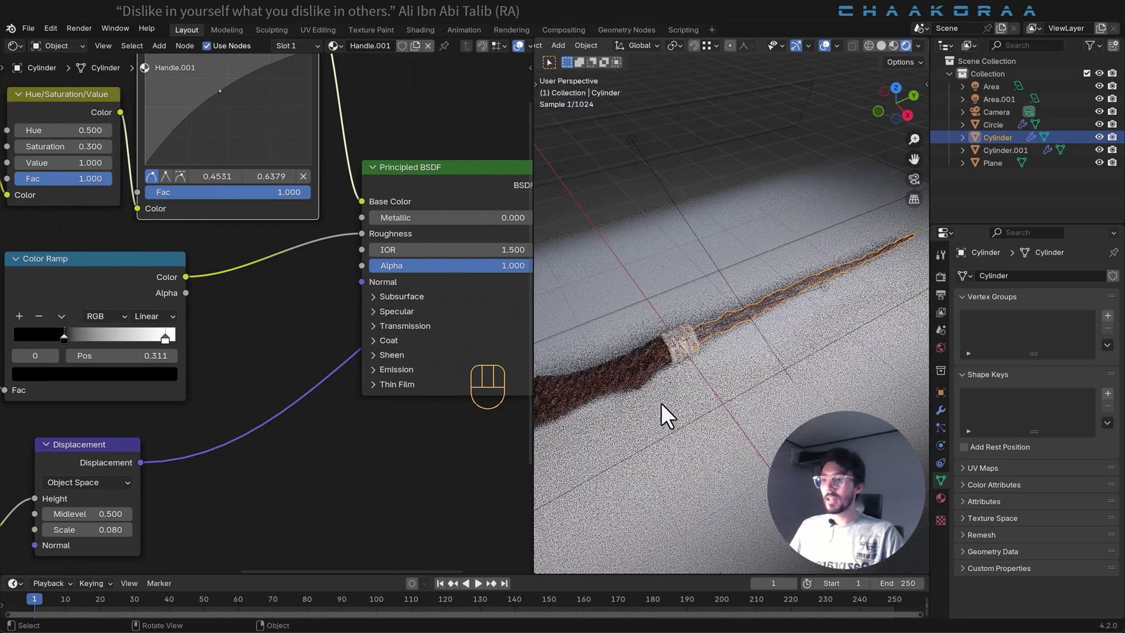
middle_click_drag(661, 403, 733, 399)
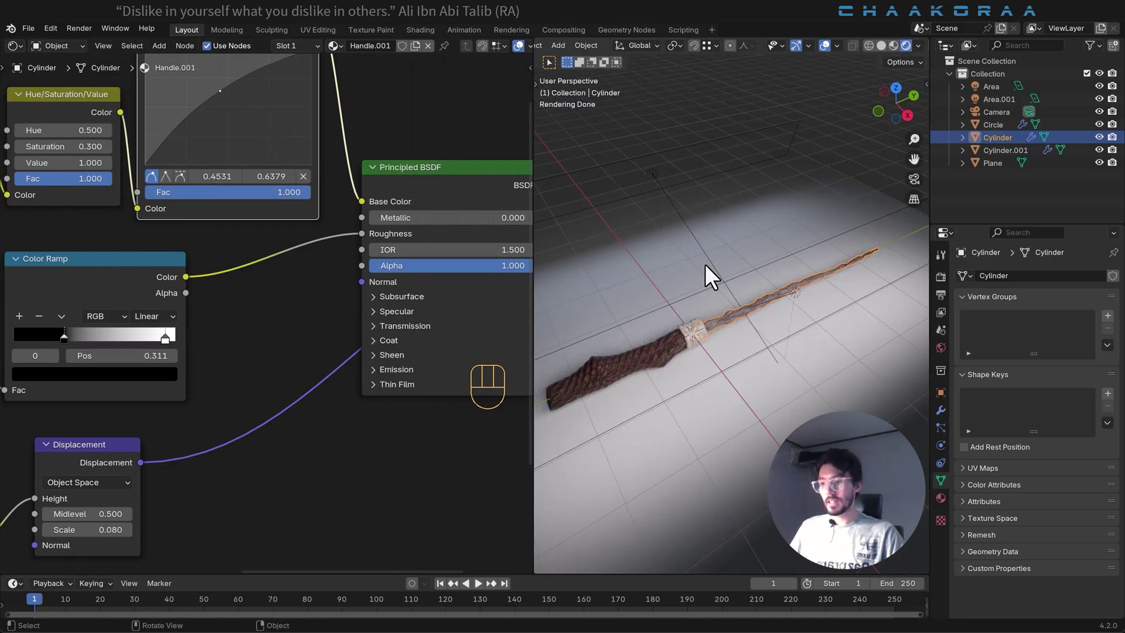
left_click(641, 251)
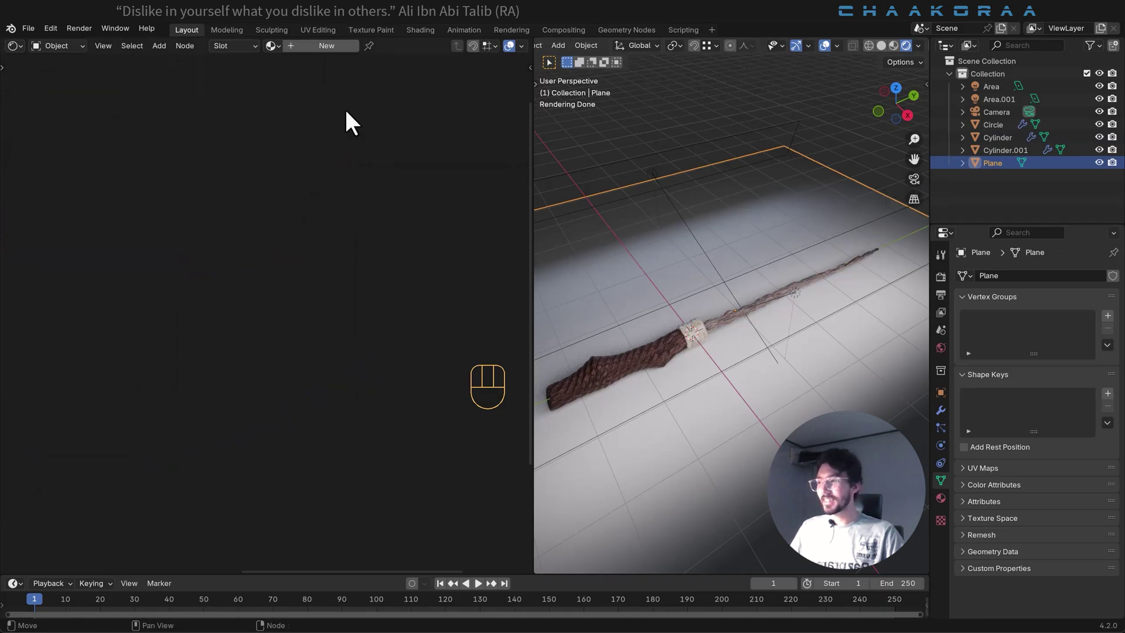
Step: Create a new floor material named BC with a blue Base Color
left_click(317, 49)
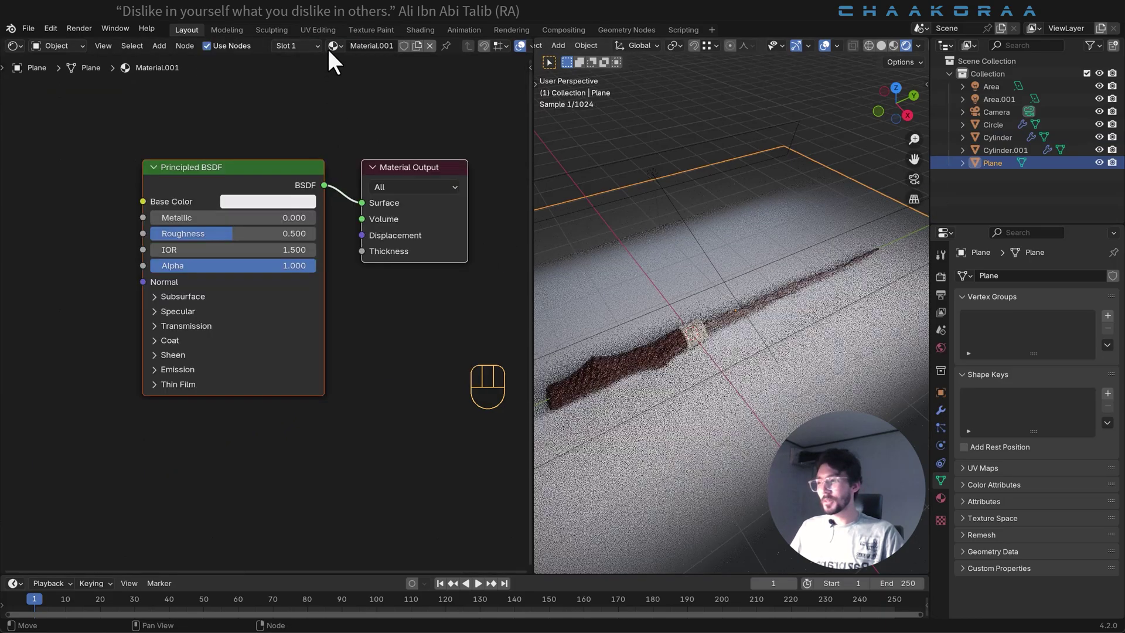
left_click(372, 50)
type("BC")
key("Return")
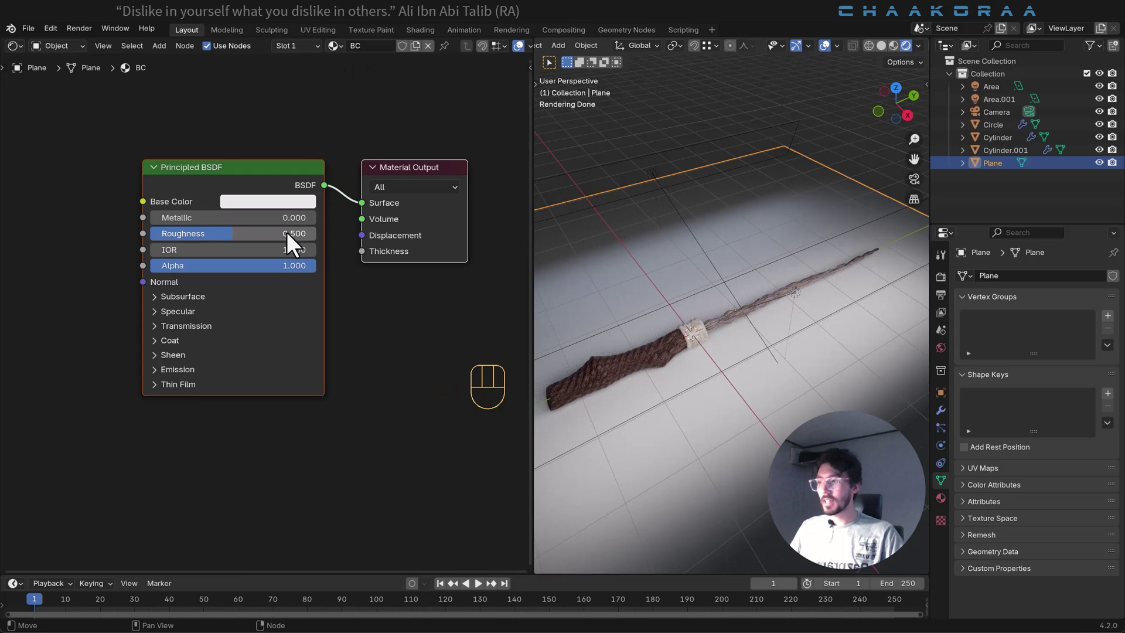
left_click(261, 202)
left_click_drag(285, 246, 316, 270)
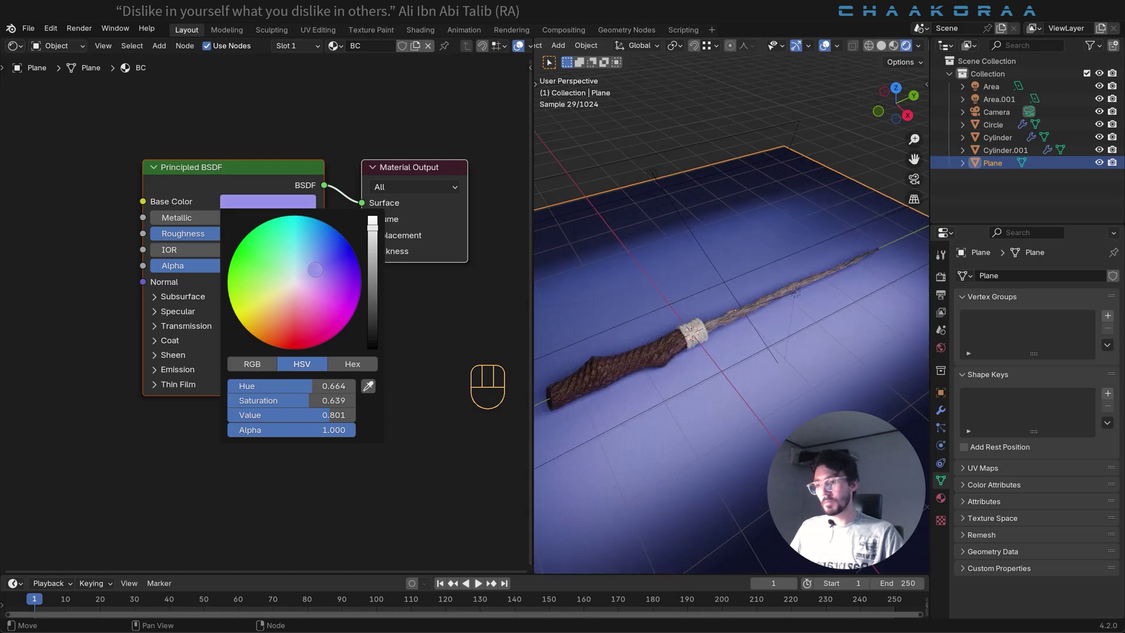
Step: View the scene through the camera
key("KP_0")
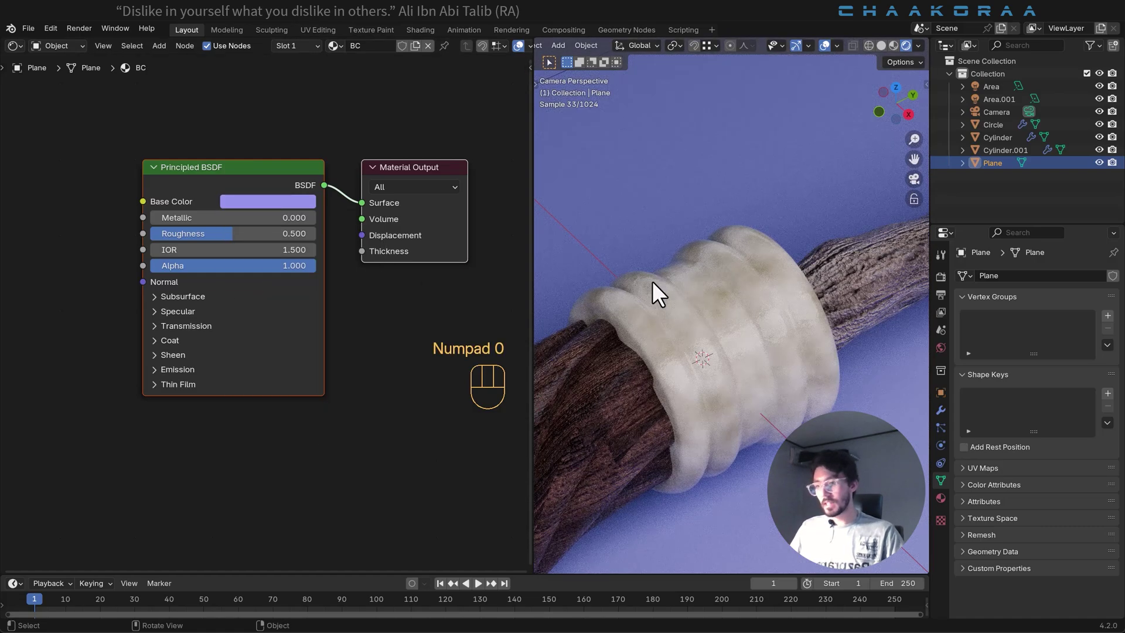
scroll(701, 285, "down", 4)
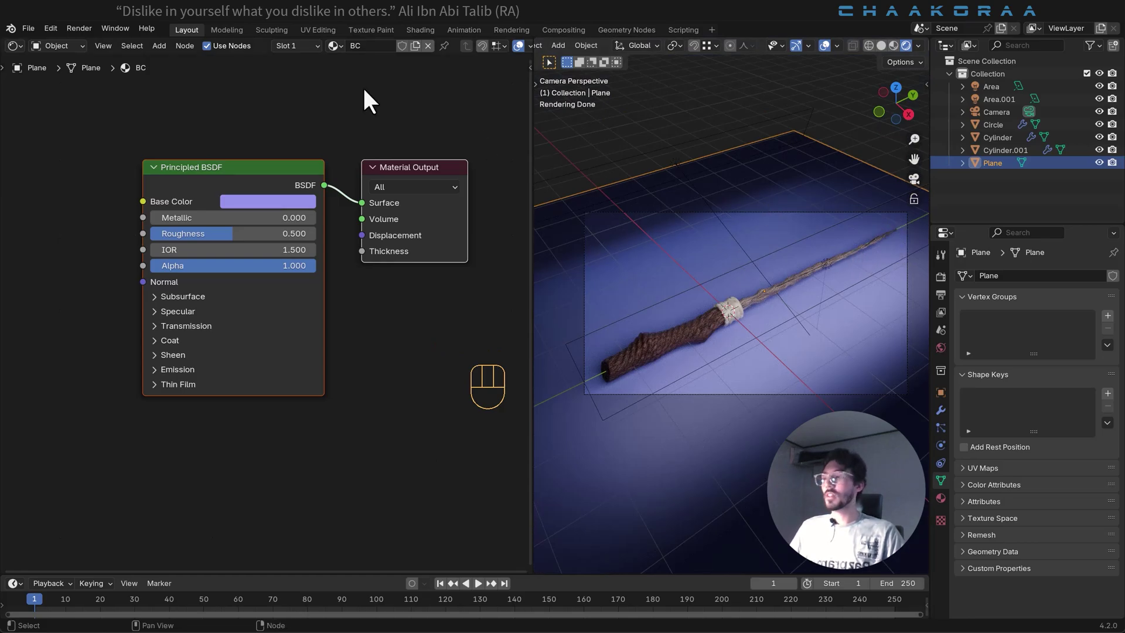
left_click(13, 46)
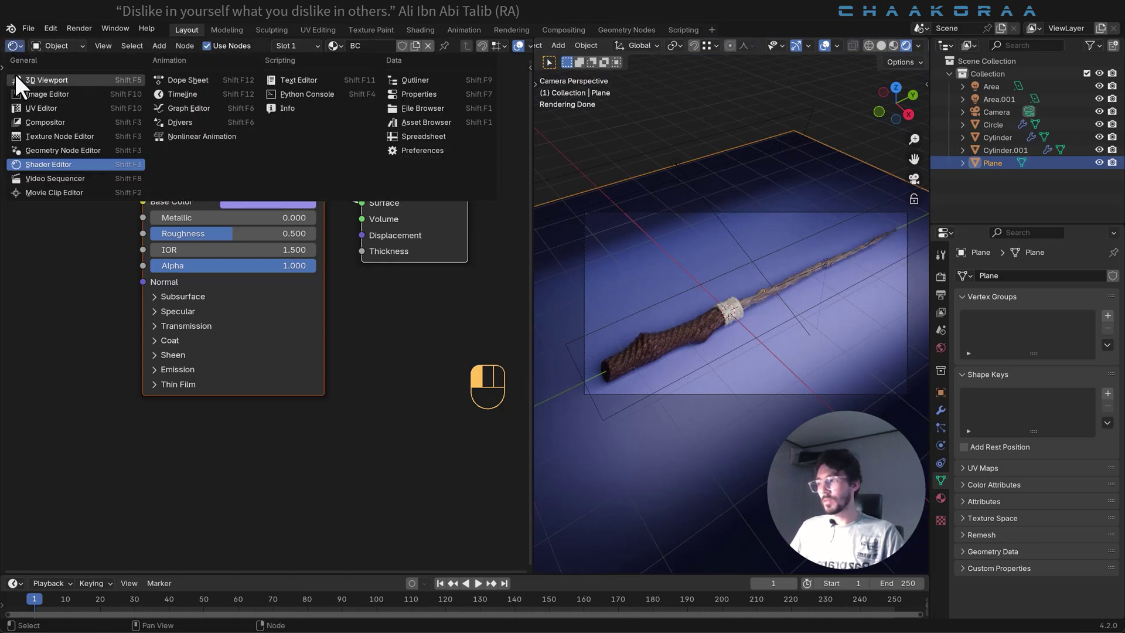
Step: Turn the node area into a 3D Viewport and add a Point light
left_click(15, 74)
middle_click_drag(332, 281, 297, 311)
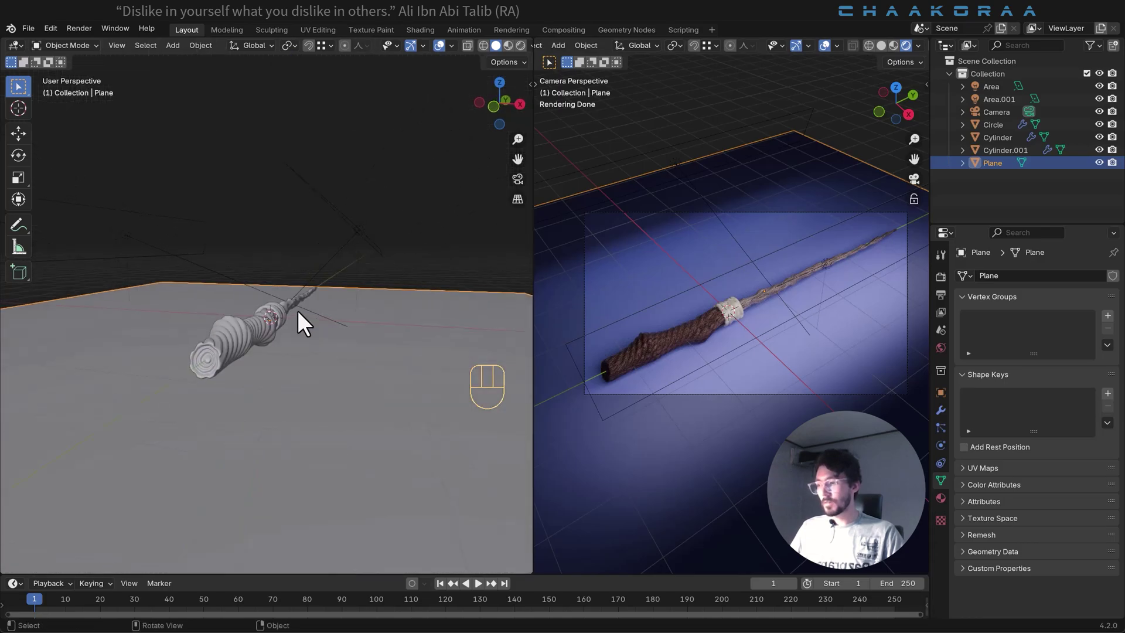
key("shift+a")
mouse_move(305, 494)
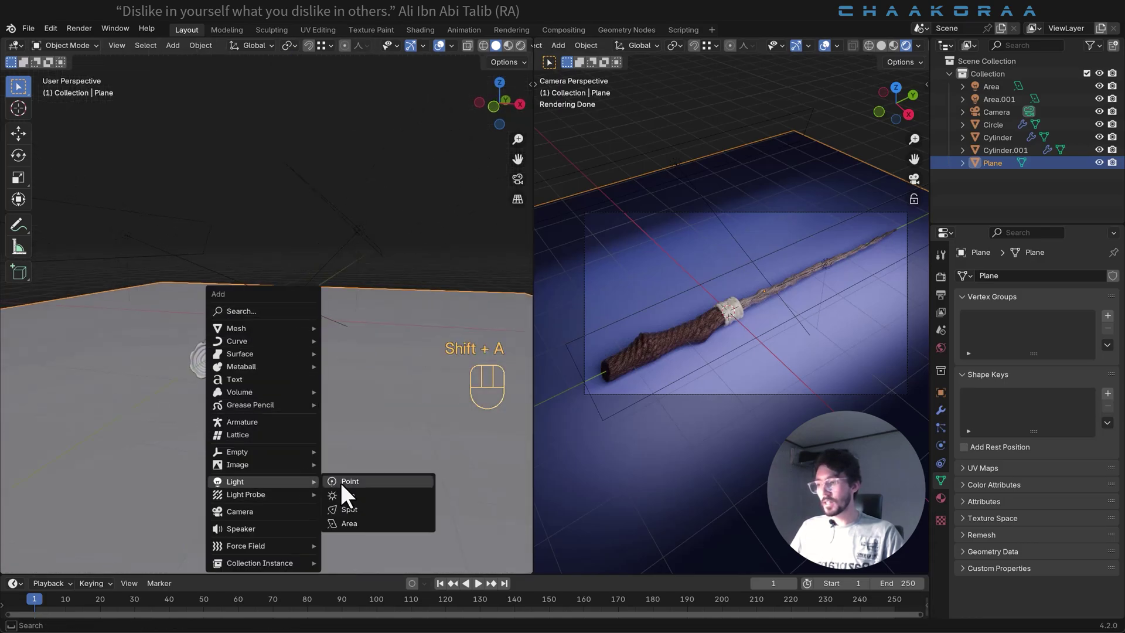
left_click(340, 482)
Step: In right side view, move the point light along Y to the wand's tip
key("KP_3")
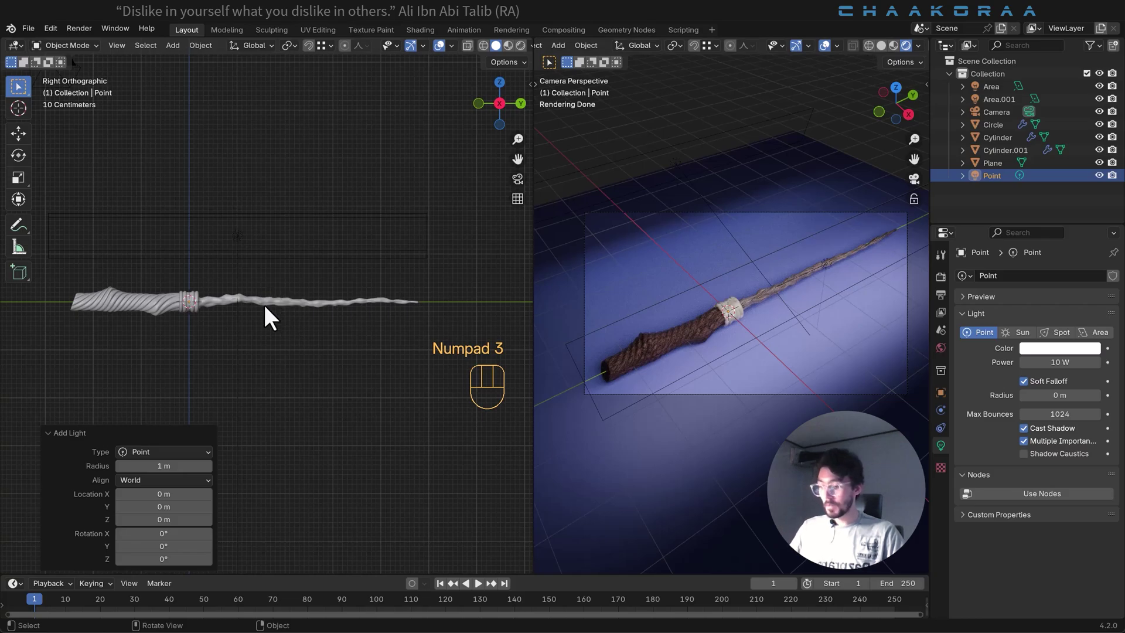
key("g")
key("y")
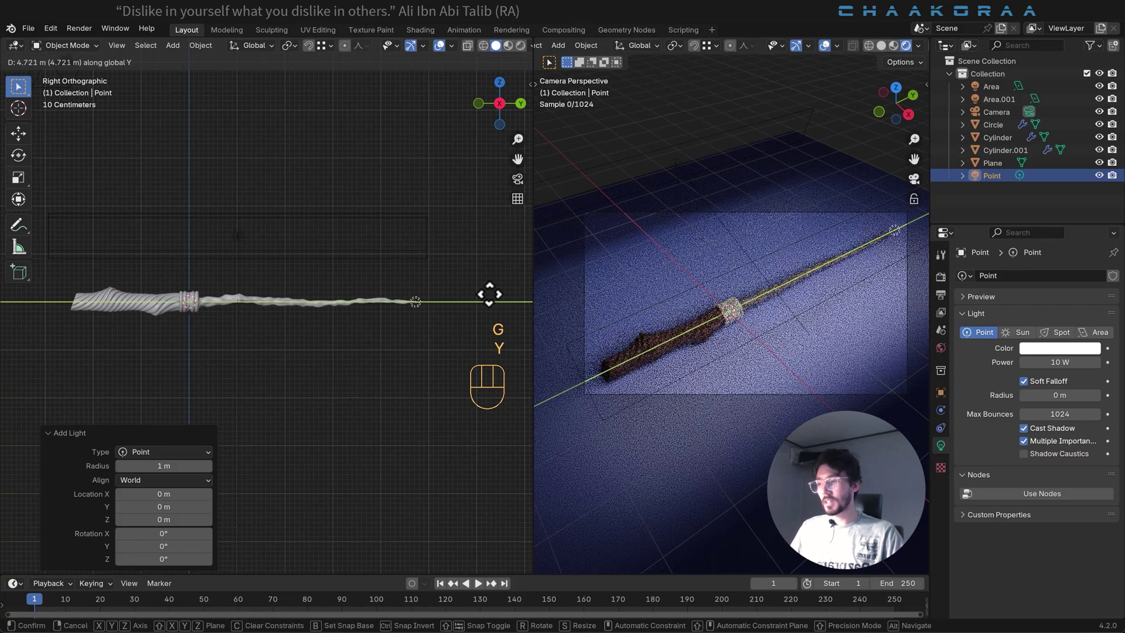
left_click(487, 298)
scroll(486, 298, "up", 6)
middle_click_drag(418, 342, 209, 316, "shift")
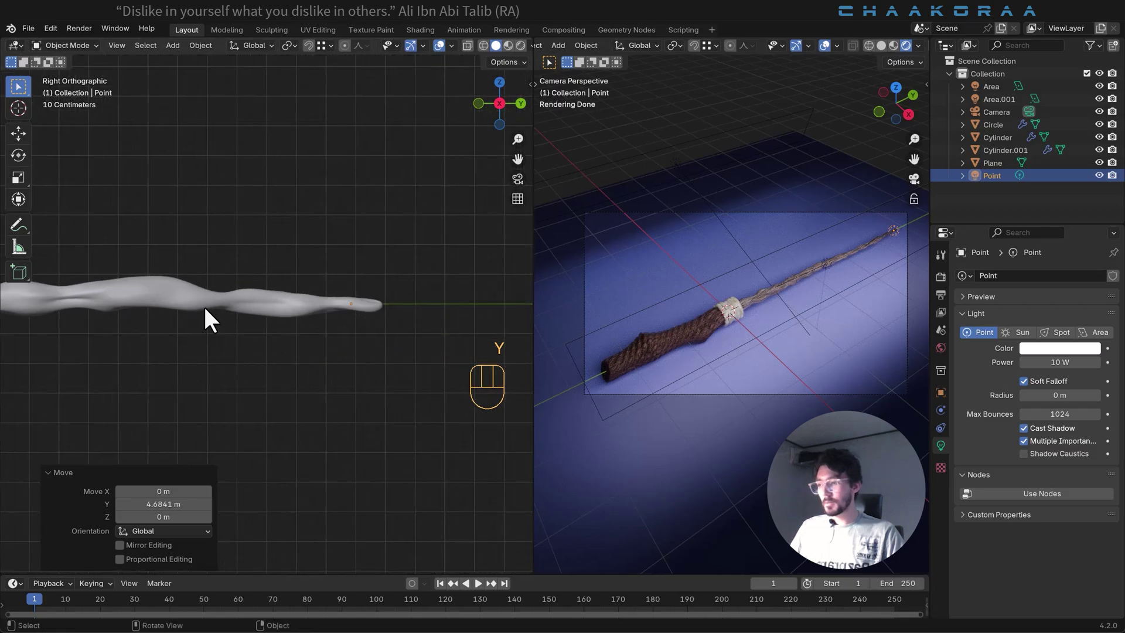
key("g")
key("y")
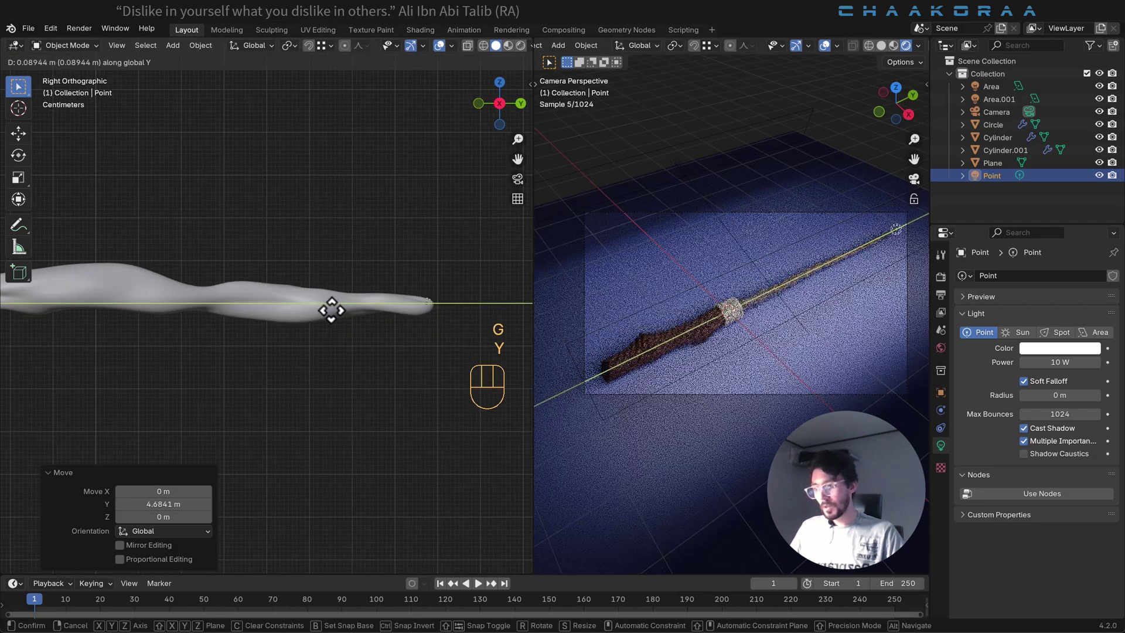
left_click(345, 308)
scroll(311, 311, "up", 3)
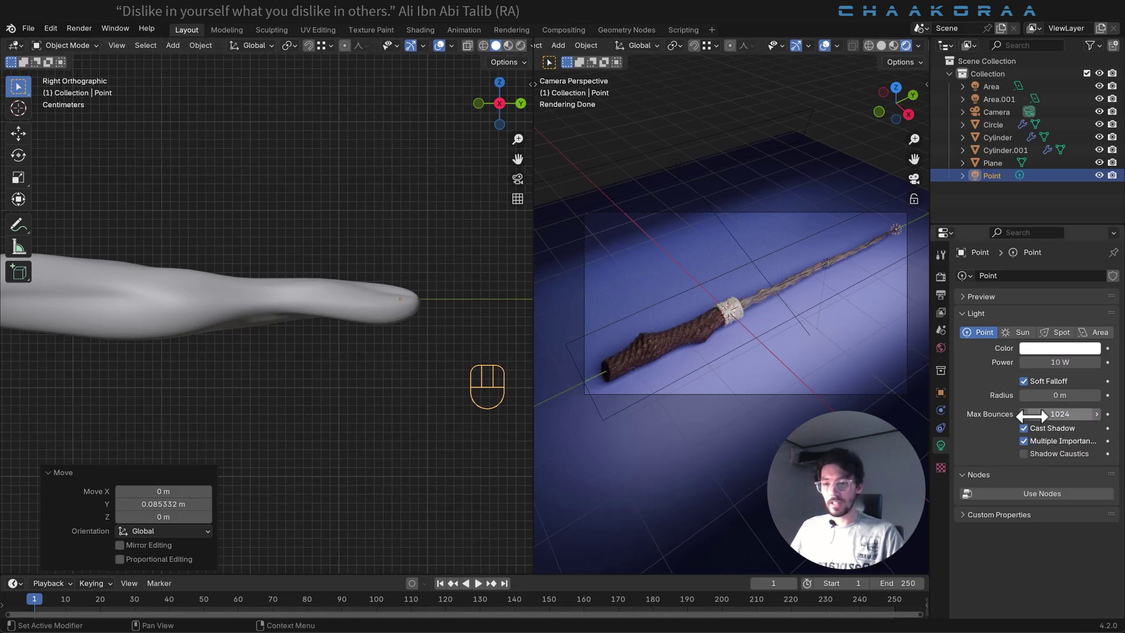
Step: Give the wand-tip point light a 0.059 m radius, 24.4 W power and green colour (Hue 0.311)
left_click_drag(1059, 395, 1082, 362)
left_click(1062, 347)
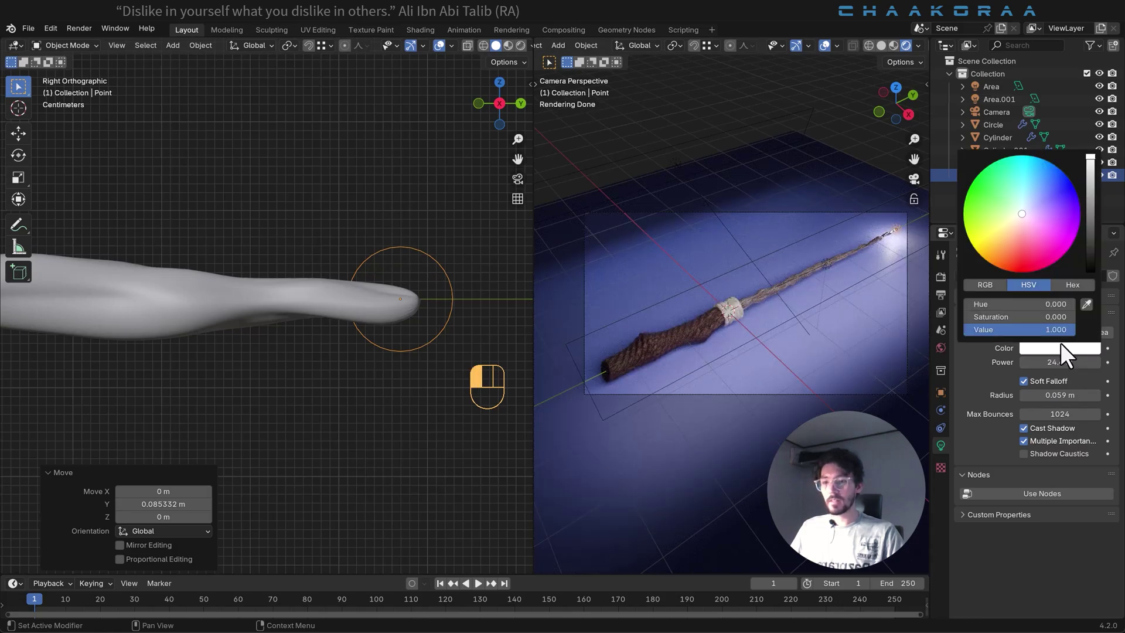
mouse_move(1033, 211)
left_mouse_down()
mouse_move(1008, 200)
mouse_move(964, 208)
left_mouse_up()
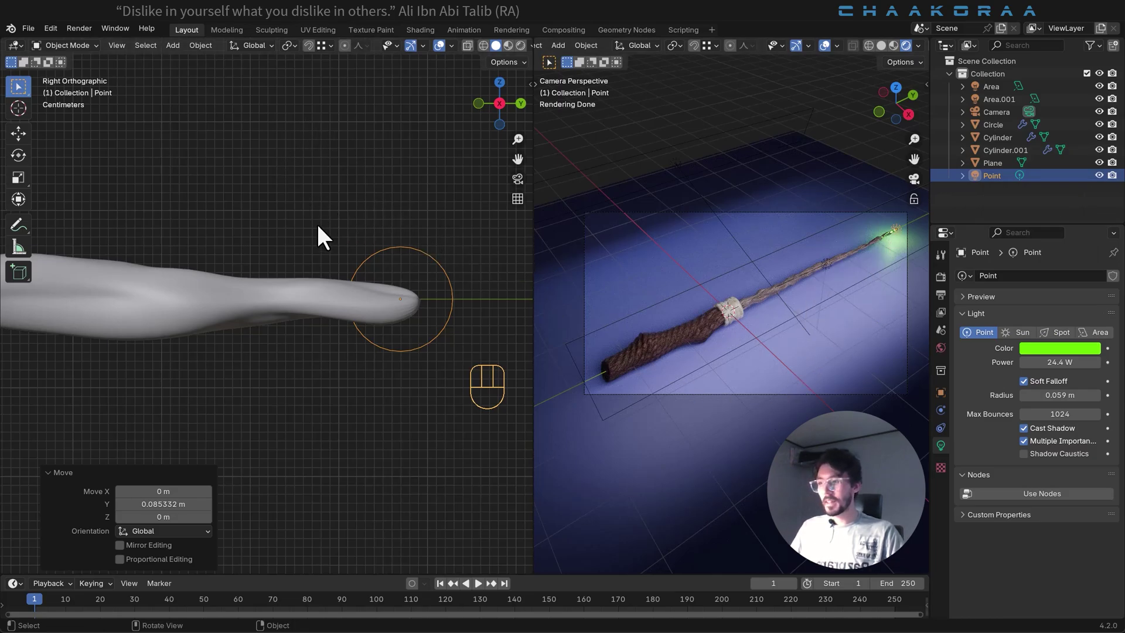
middle_click_drag(319, 237, 496, 44)
Step: Switch the left viewport to Rendered shading and frame the wand's green-glowing tip above the blue floor
left_click(520, 45)
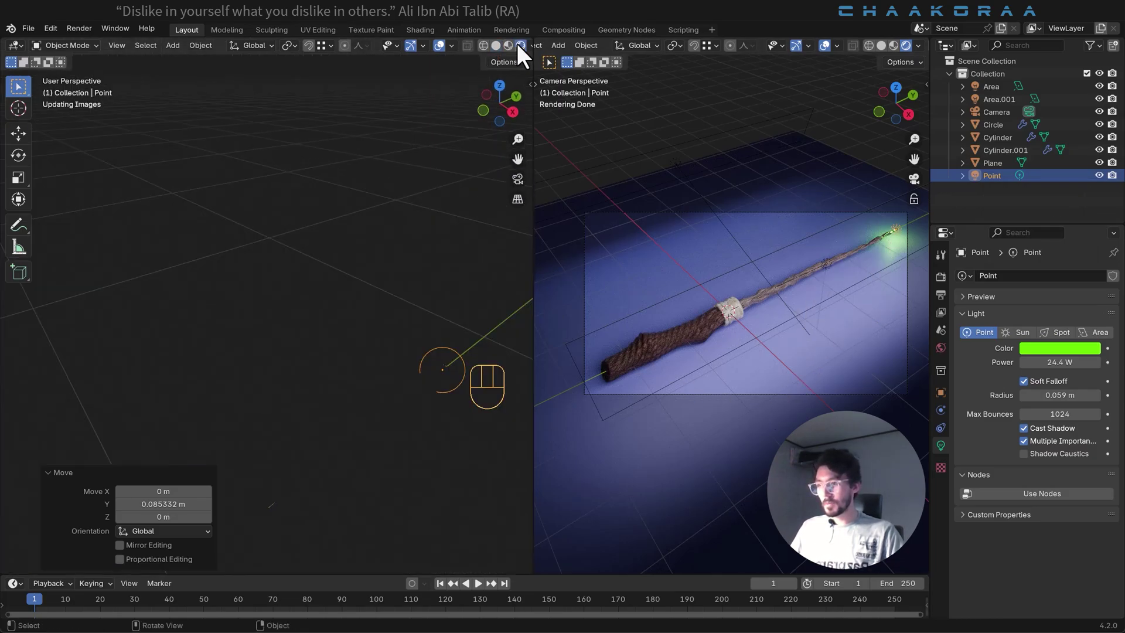
mouse_move(452, 231)
middle_mouse_down()
mouse_move(309, 423)
mouse_move(352, 347)
middle_mouse_up()
scroll(293, 419, "down", 3)
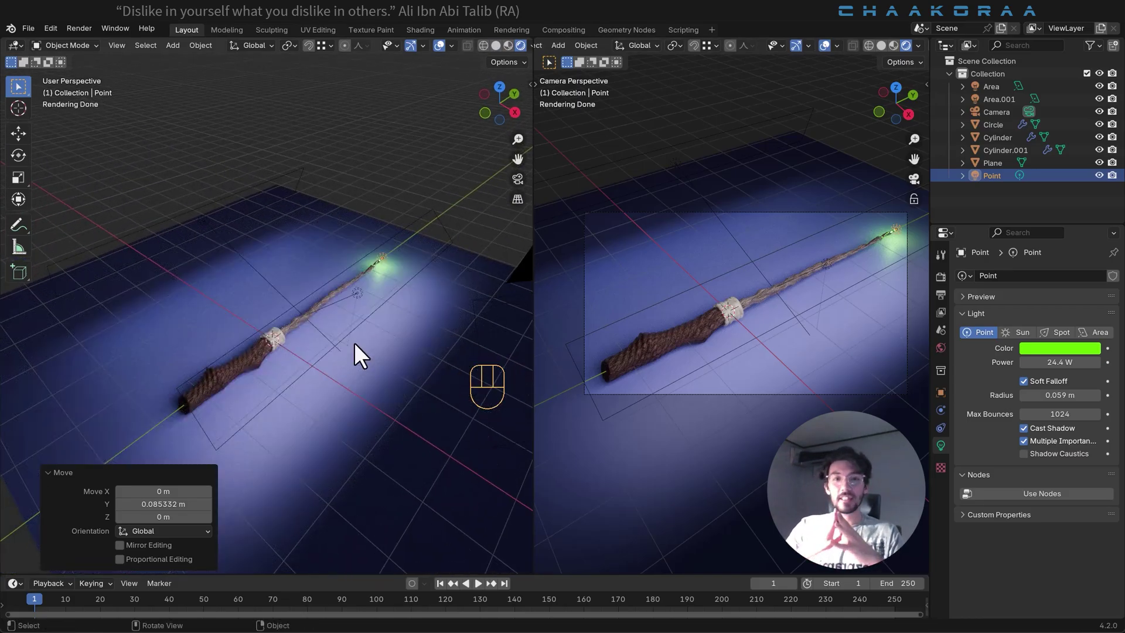